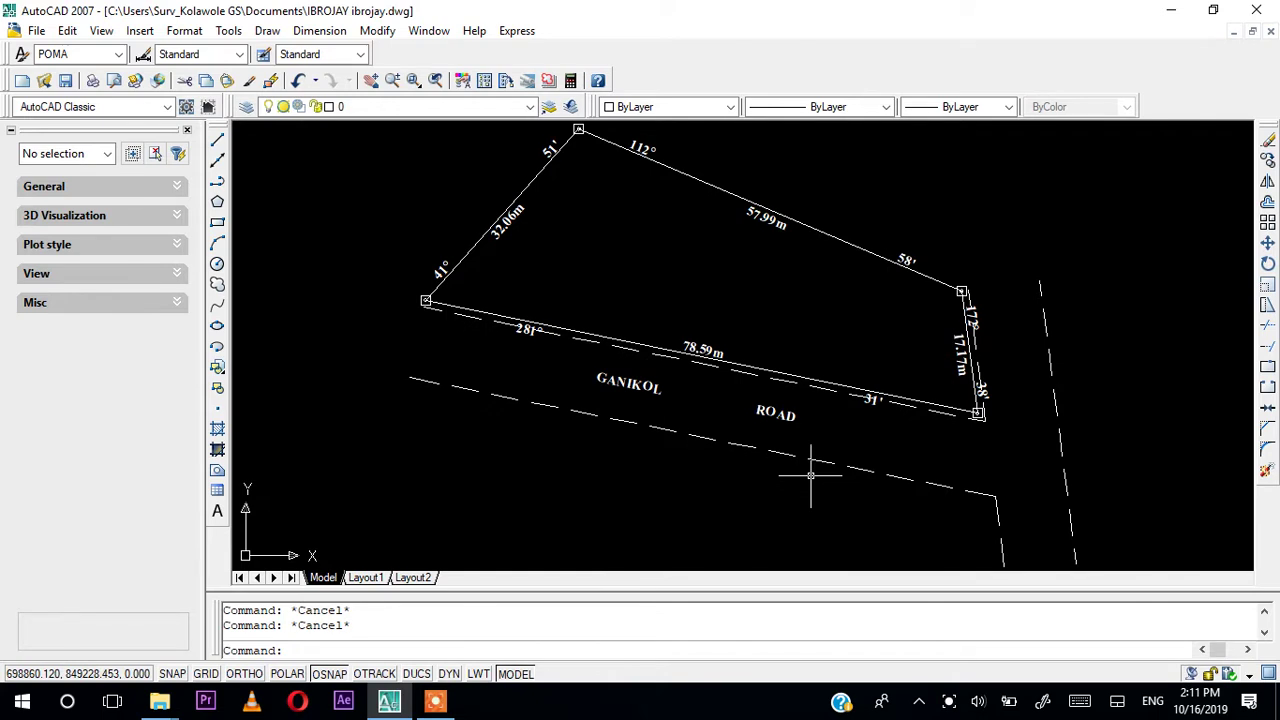
With ORTHO on, draw a closed 100 by 160 polyline rectangle to the right of the parcel.
{"action": "scroll", "coordinate": [800, 350], "scroll_direction": "down", "scroll_amount": 5}
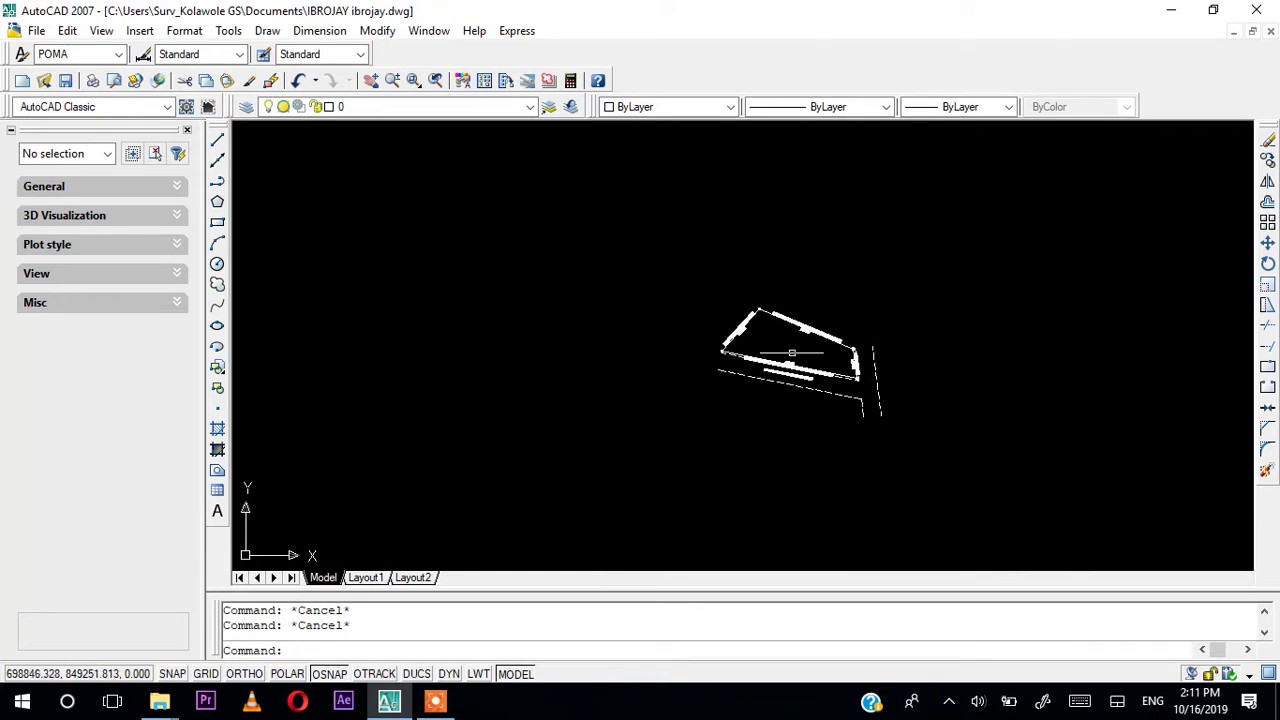
{"action": "middle_click_drag", "start_coordinate": [797, 340], "coordinate": [664, 355]}
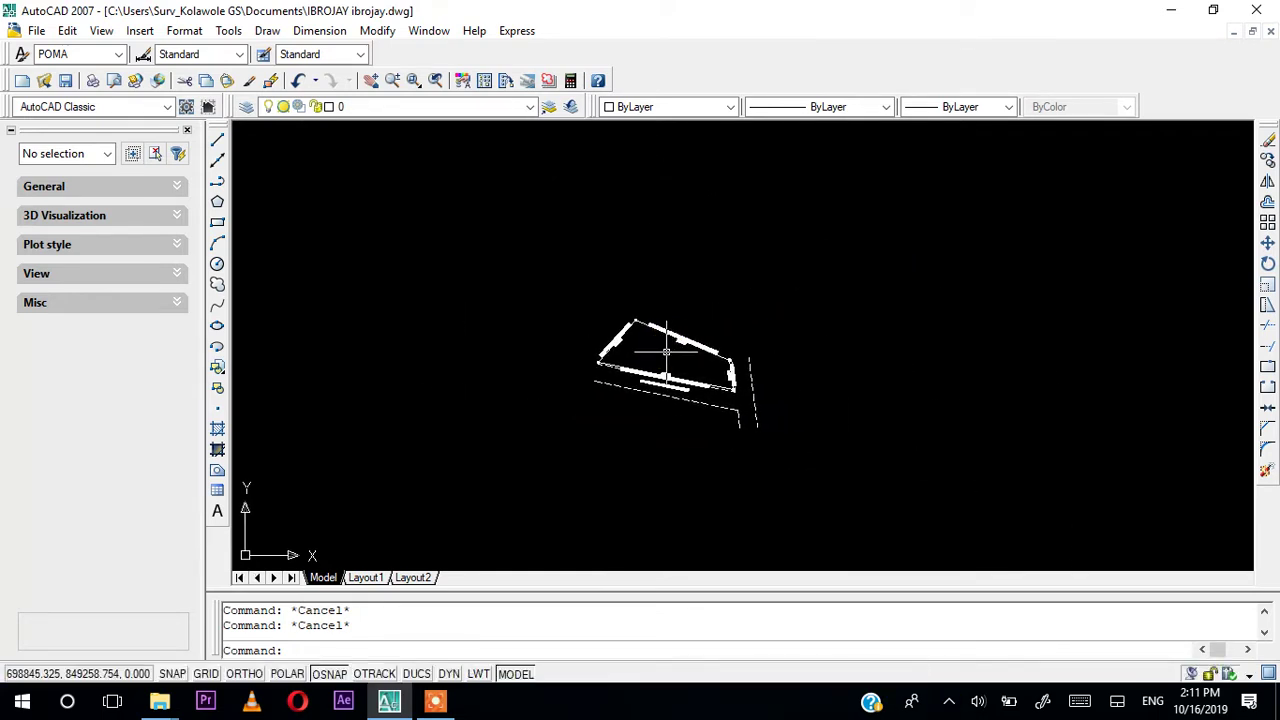
{"action": "scroll", "coordinate": [664, 355], "scroll_direction": "up", "scroll_amount": 4}
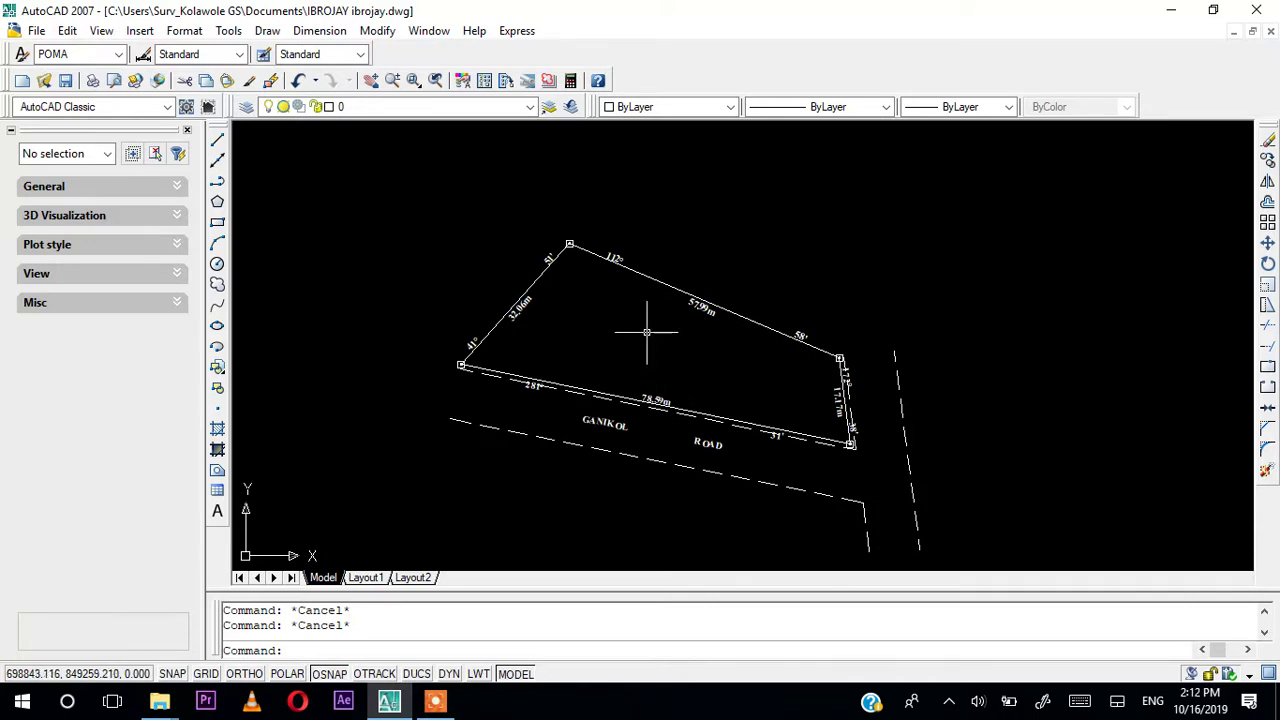
{"action": "scroll", "coordinate": [451, 326], "scroll_direction": "down", "scroll_amount": 5}
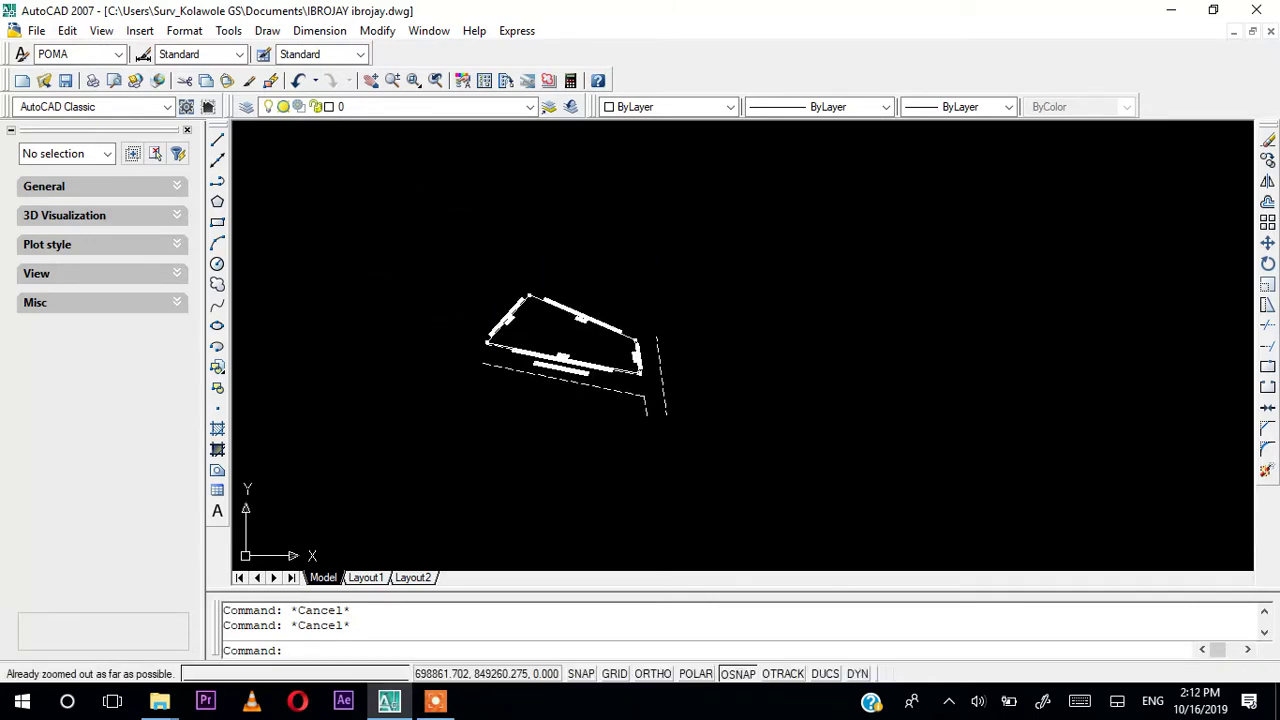
{"action": "middle_click_drag", "start_coordinate": [612, 342], "coordinate": [498, 334]}
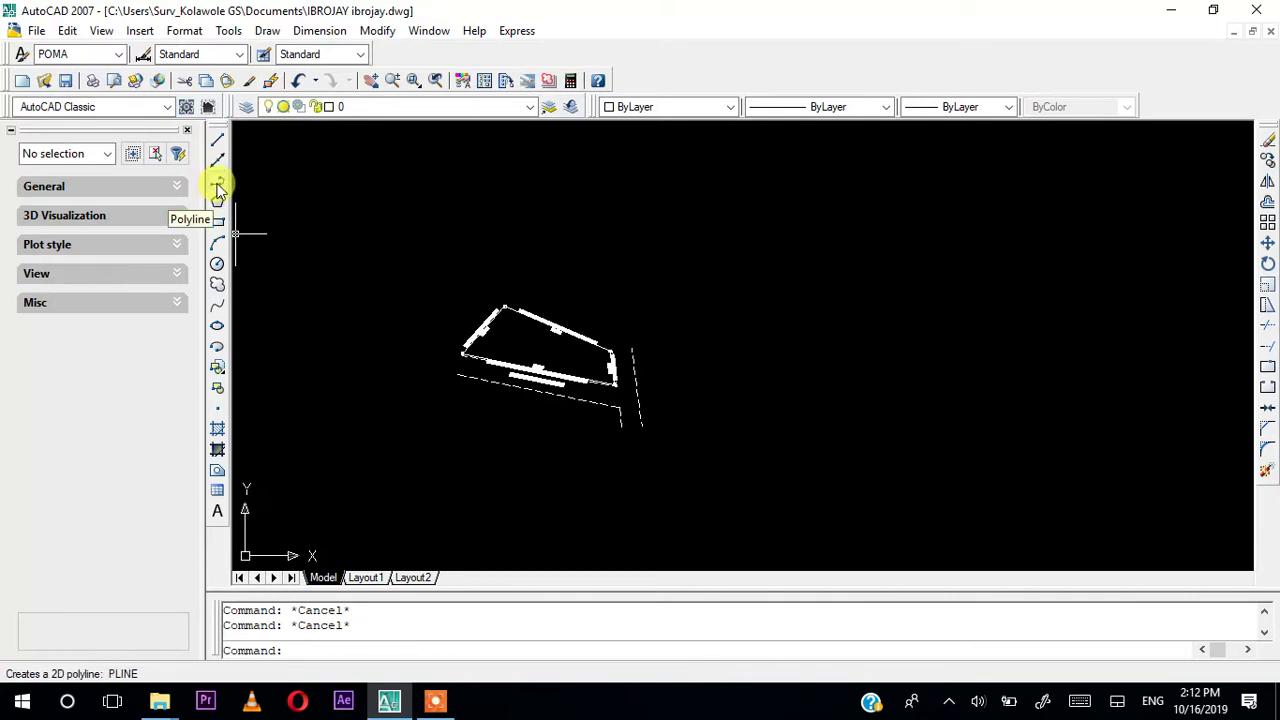
{"action": "left_click", "coordinate": [218, 188]}
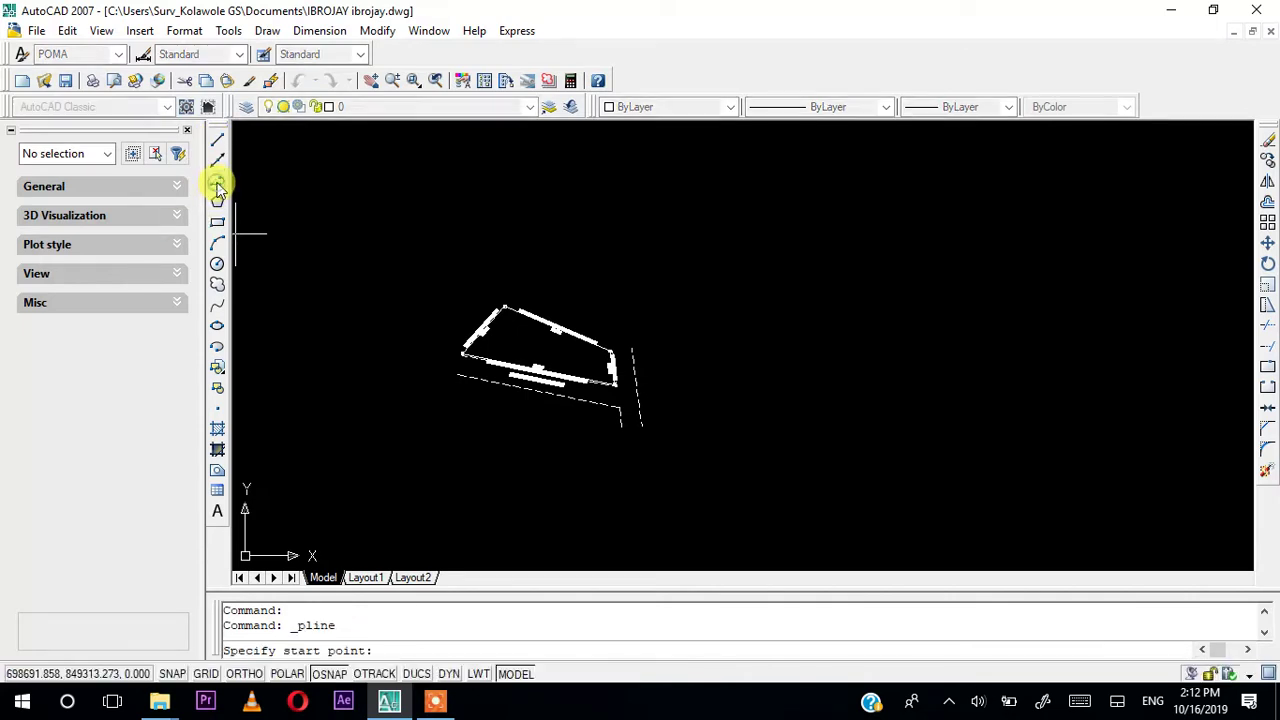
{"action": "left_click", "coordinate": [244, 674]}
{"action": "left_click", "coordinate": [778, 188]}
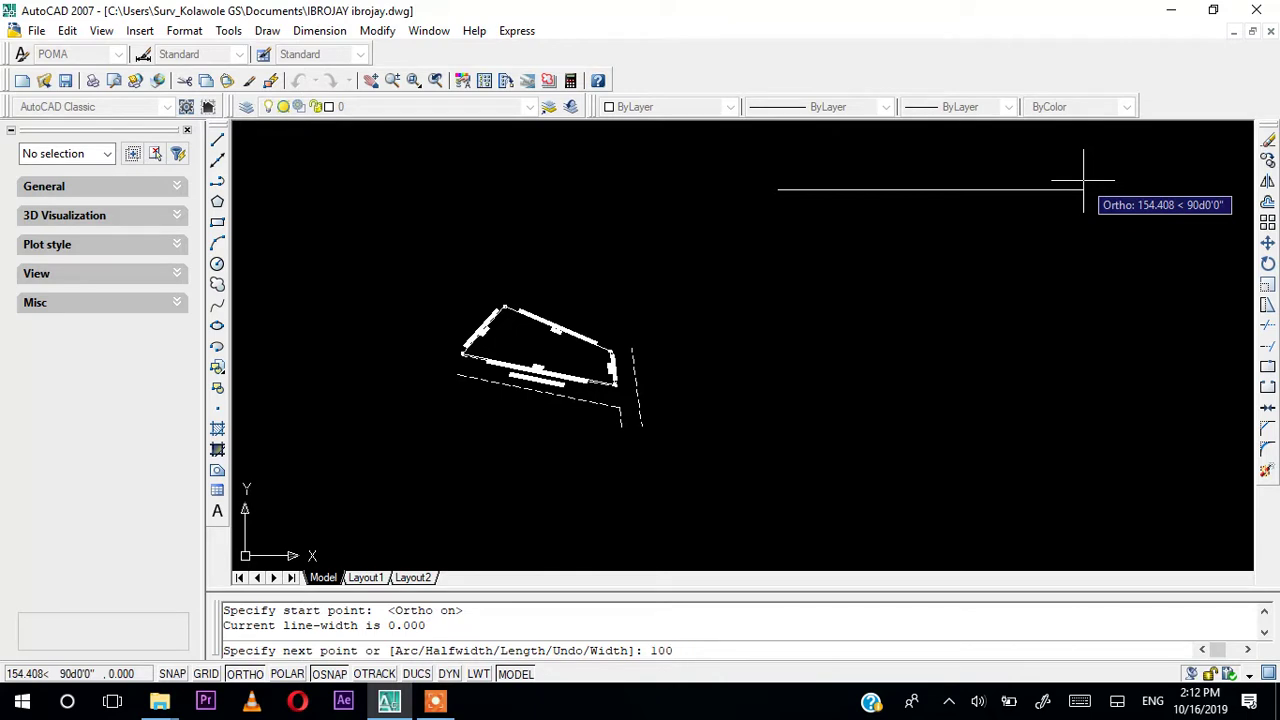
{"action": "type", "text": "100"}
{"action": "key", "text": "Return"}
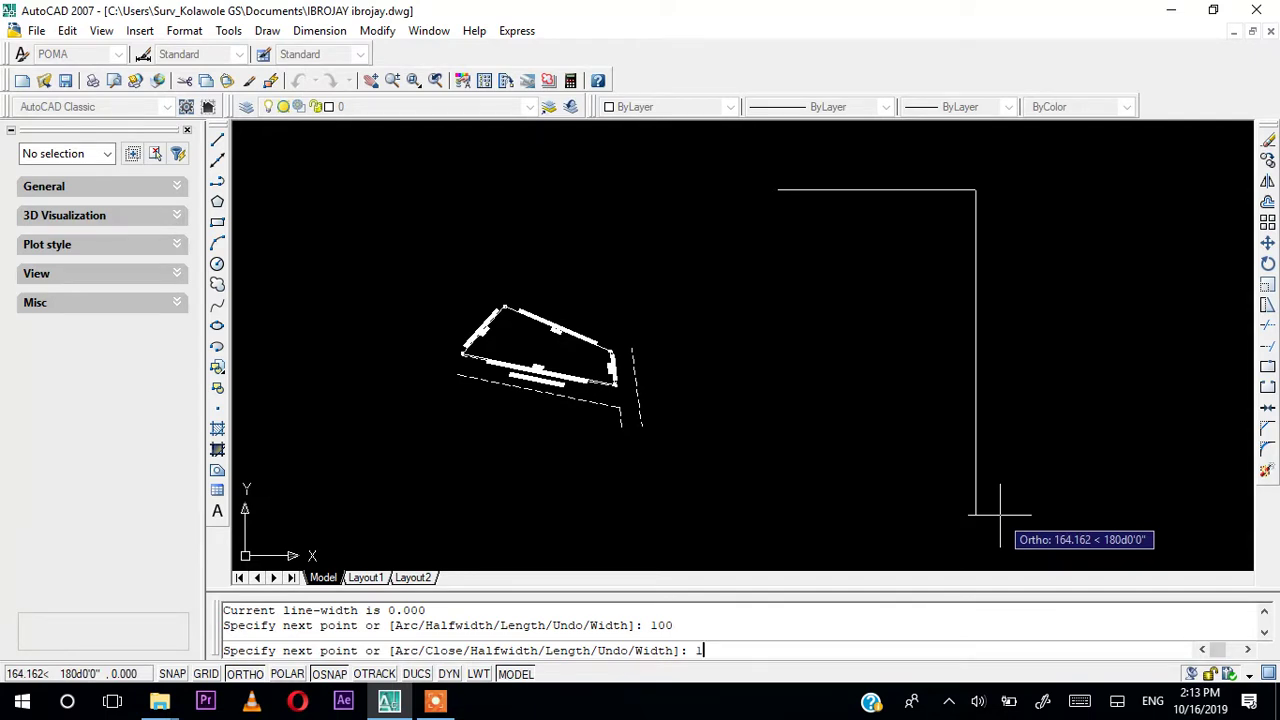
{"action": "key", "text": "Return"}
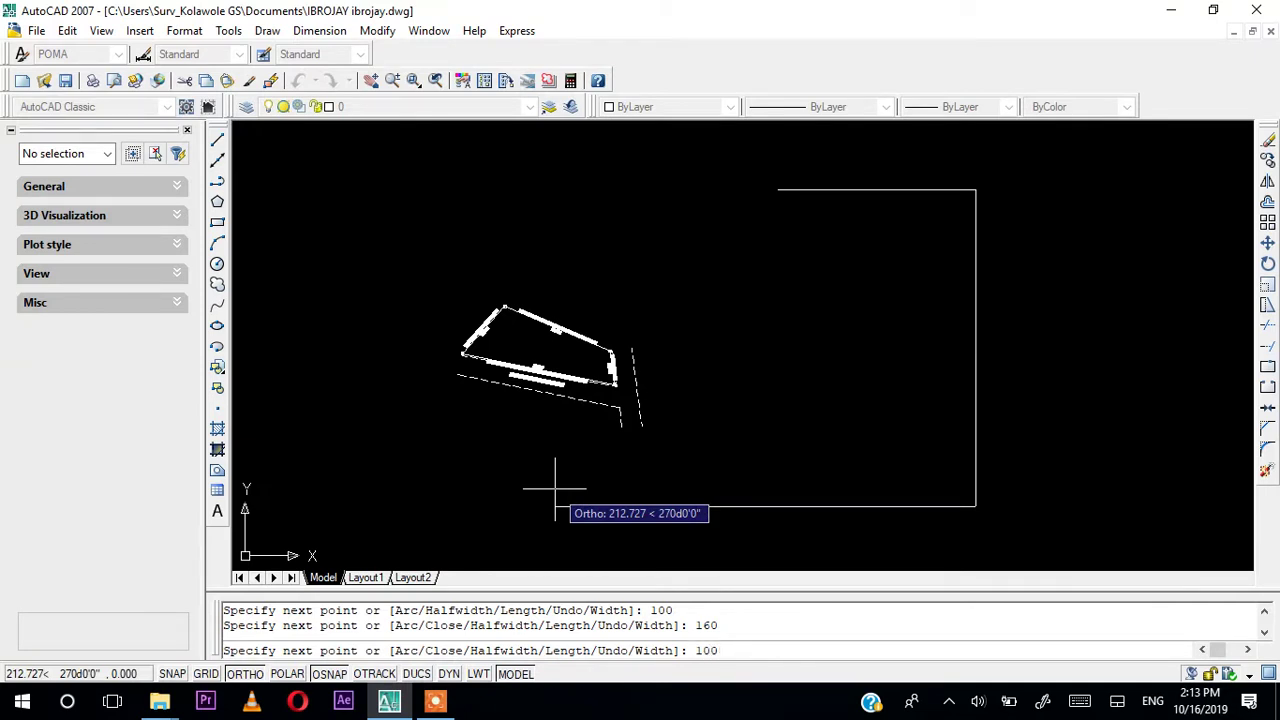
{"action": "type", "text": "100"}
{"action": "key", "text": "Return"}
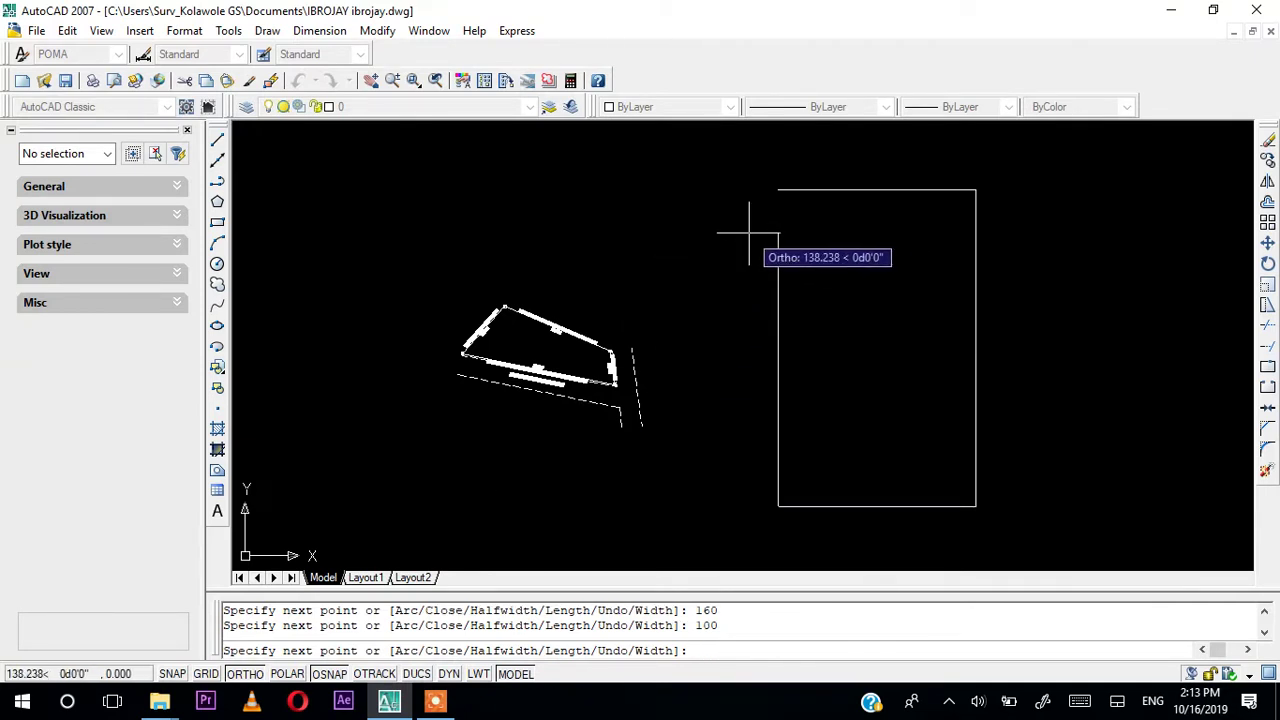
{"action": "type", "text": "C"}
{"action": "key", "text": "Return"}
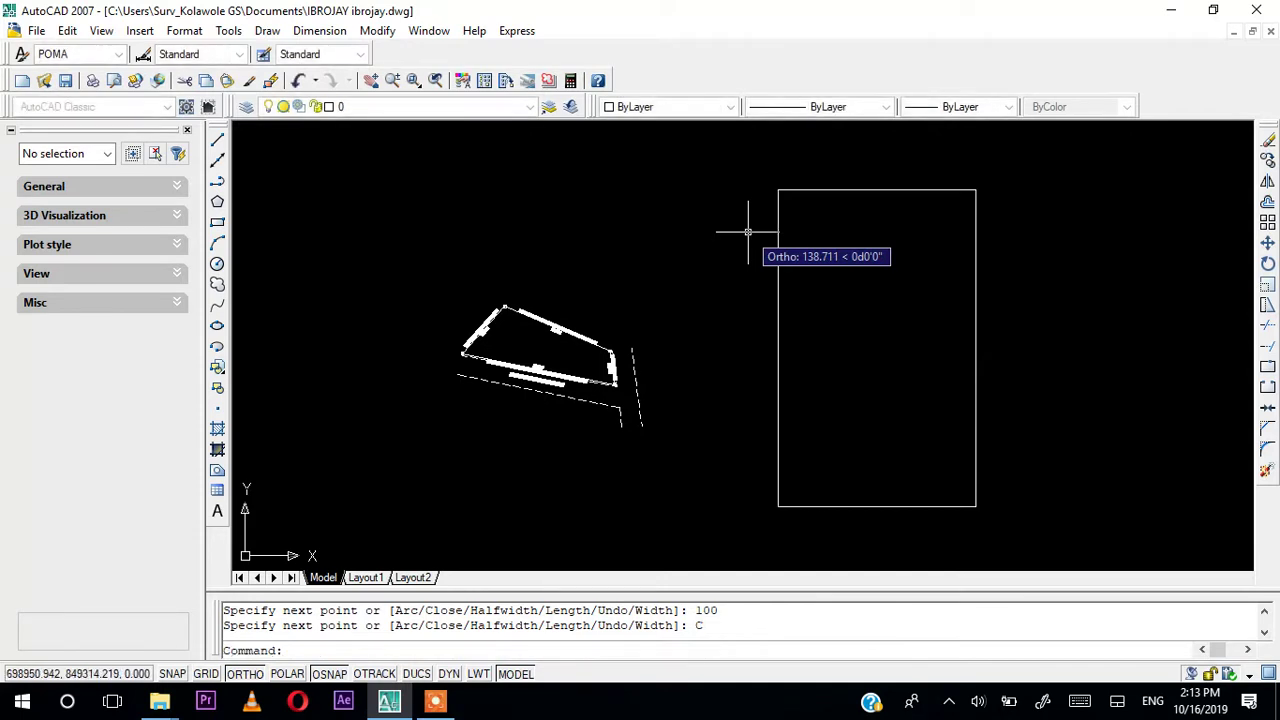
Select the new rectangle to check its area and perimeter, then clear the selection.
{"action": "scroll", "coordinate": [920, 314], "scroll_direction": "down", "scroll_amount": 1}
{"action": "mouse_move", "coordinate": [920, 314]}
{"action": "middle_mouse_down"}
{"action": "mouse_move", "coordinate": [894, 357]}
{"action": "mouse_move", "coordinate": [855, 354]}
{"action": "middle_mouse_up"}
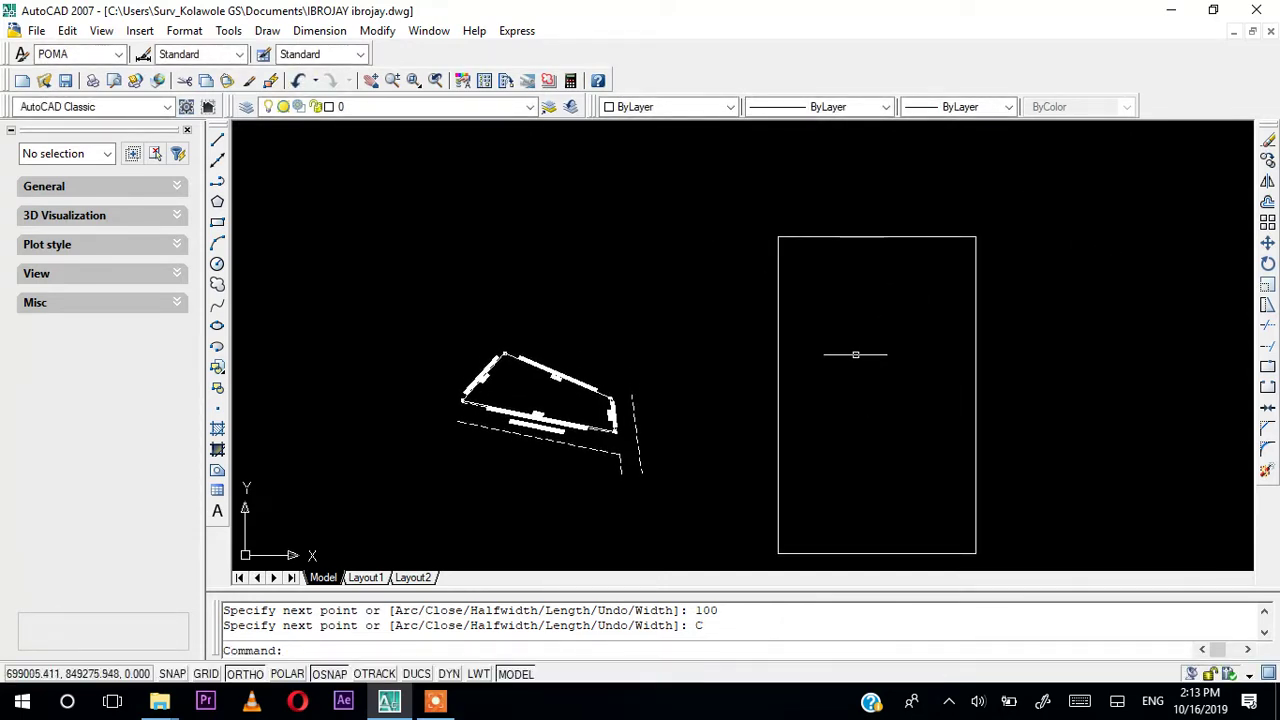
{"action": "left_click", "coordinate": [778, 402]}
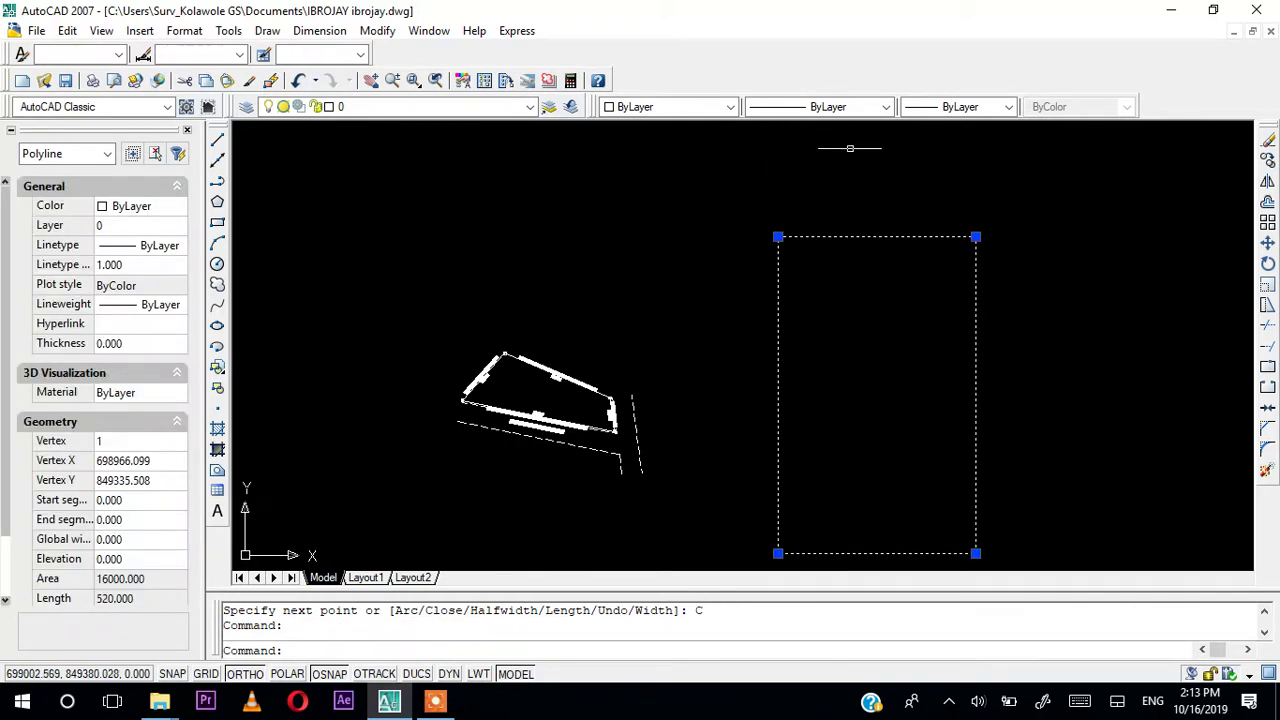
{"action": "key", "text": "Escape"}
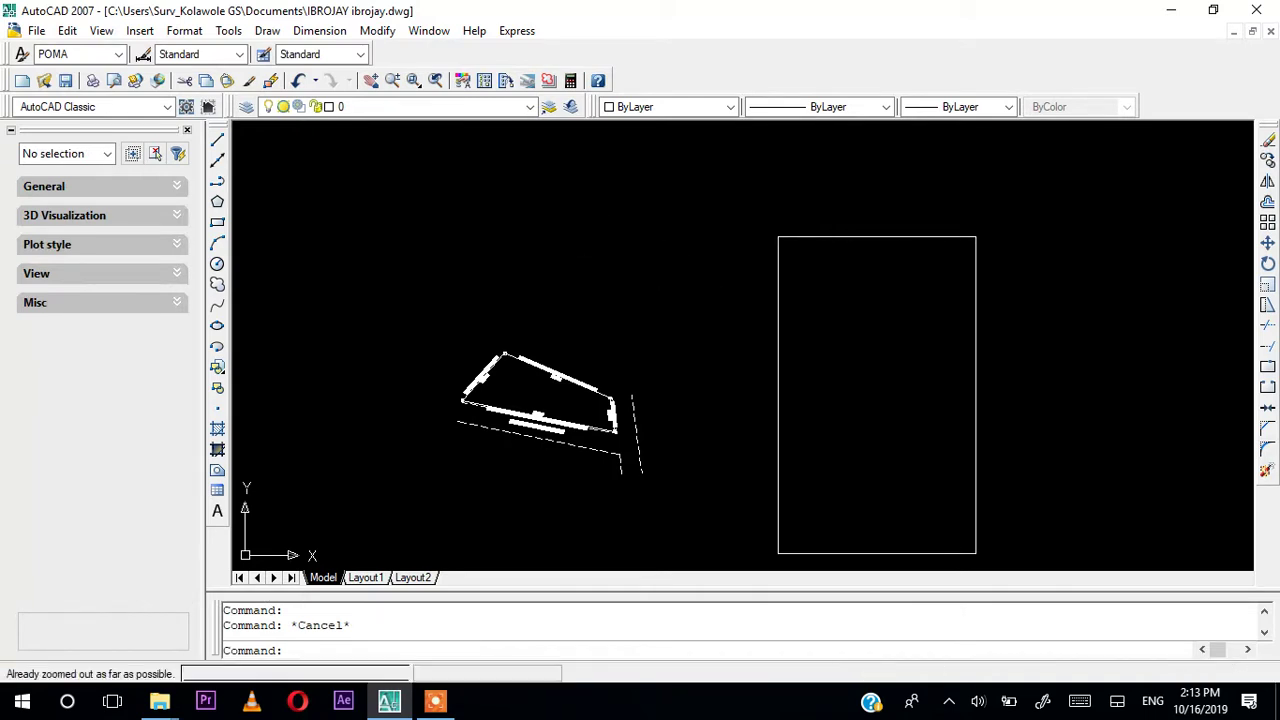
{"action": "mouse_move", "coordinate": [834, 328]}
{"action": "middle_mouse_down"}
{"action": "mouse_move", "coordinate": [834, 286]}
{"action": "mouse_move", "coordinate": [470, 310]}
{"action": "middle_mouse_up"}
Zoom to extents, then draw a closed 200 by 320 line rectangle right of the first frame.
{"action": "type", "text": "z"}
{"action": "key", "text": "Return"}
{"action": "type", "text": "E"}
{"action": "key", "text": "Return"}
{"action": "scroll", "coordinate": [785, 310], "scroll_direction": "down", "scroll_amount": 3}
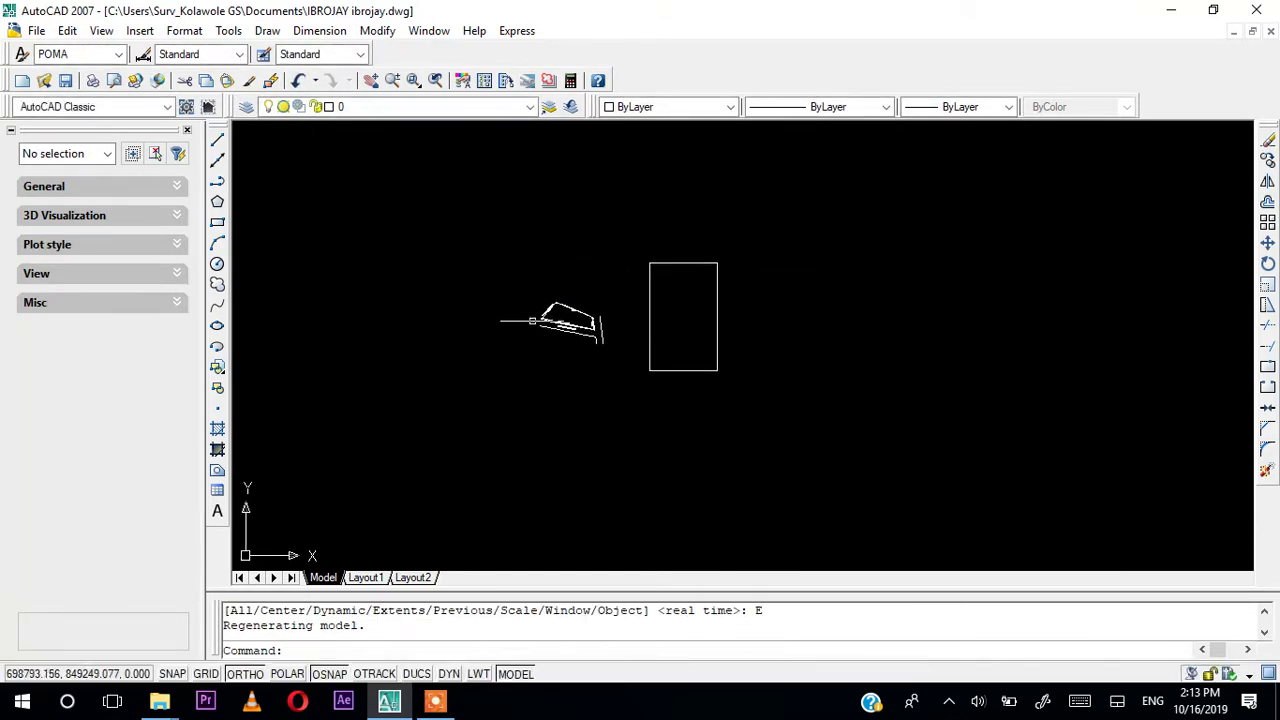
{"action": "type", "text": "L"}
{"action": "key", "text": "Return"}
{"action": "left_click", "coordinate": [843, 203]}
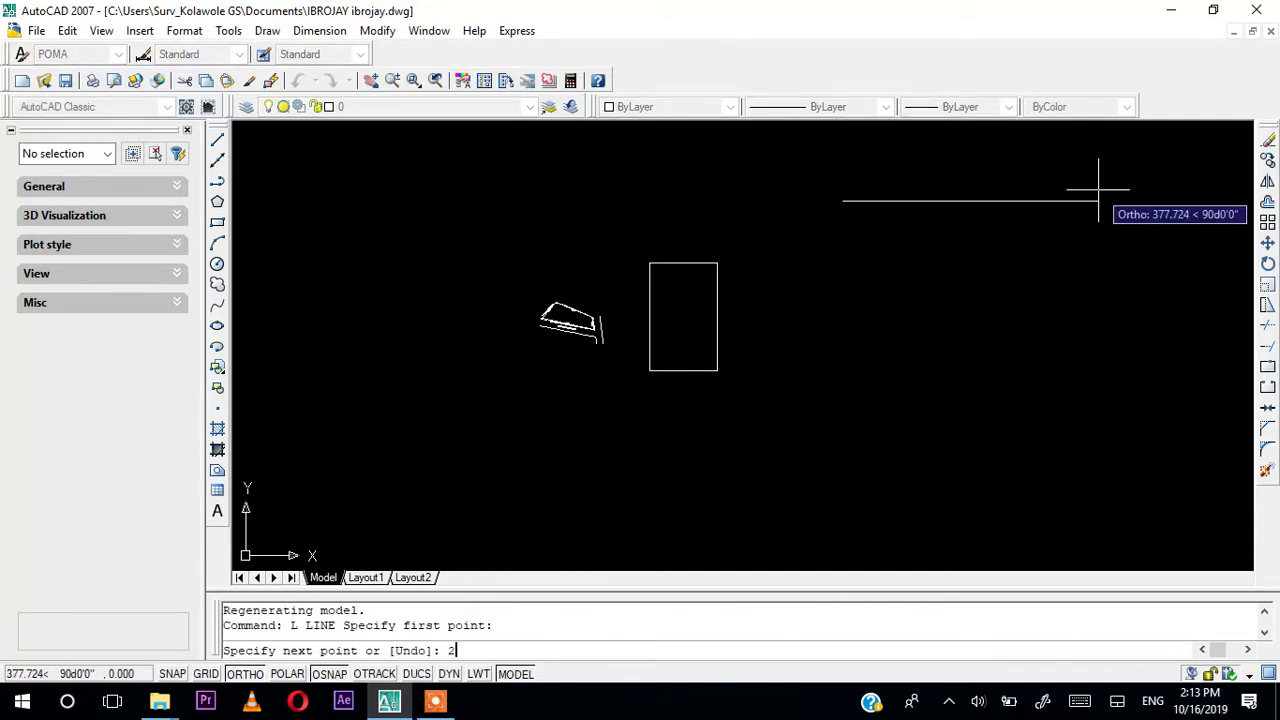
{"action": "type", "text": "200"}
{"action": "key", "text": "Return"}
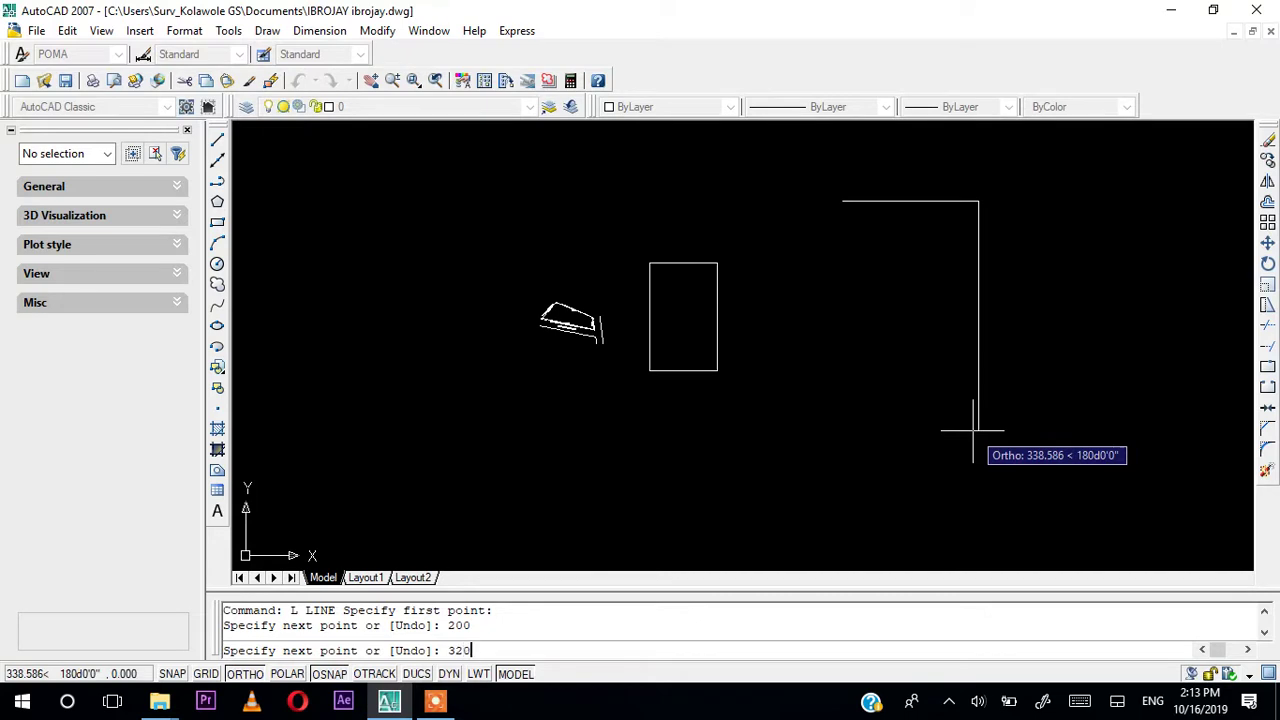
{"action": "key", "text": "Return"}
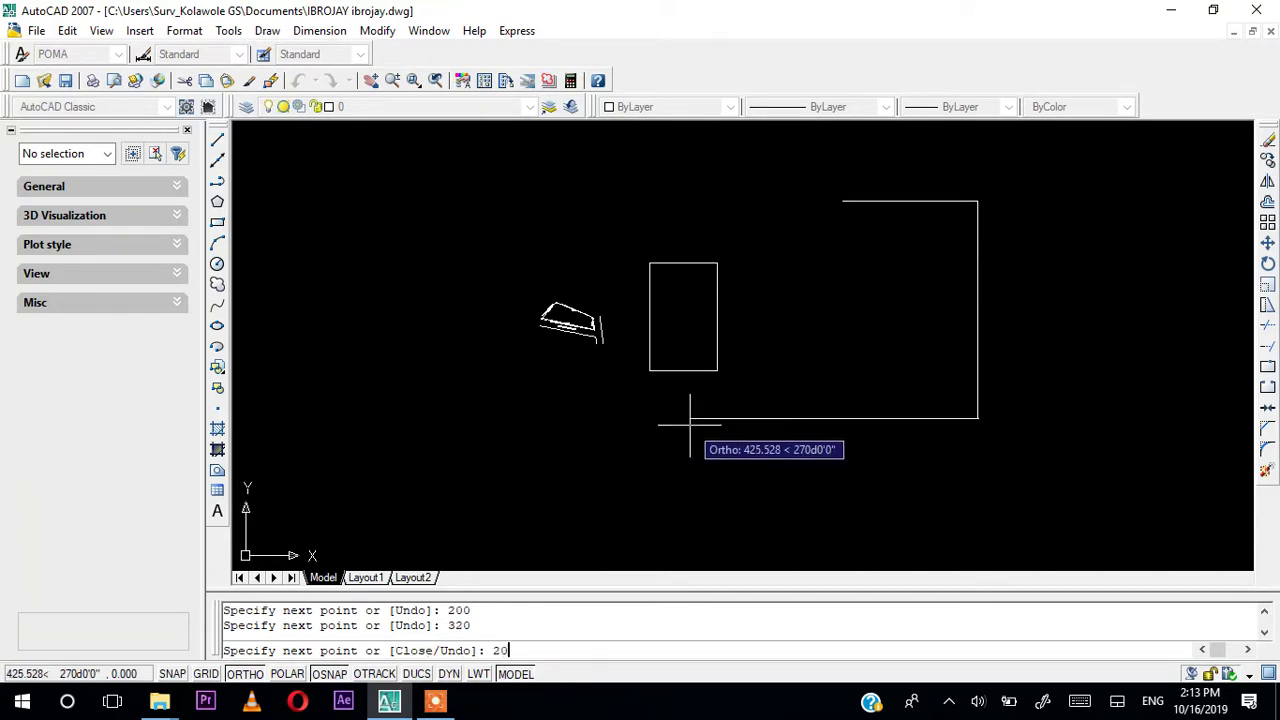
{"action": "key", "text": "Return"}
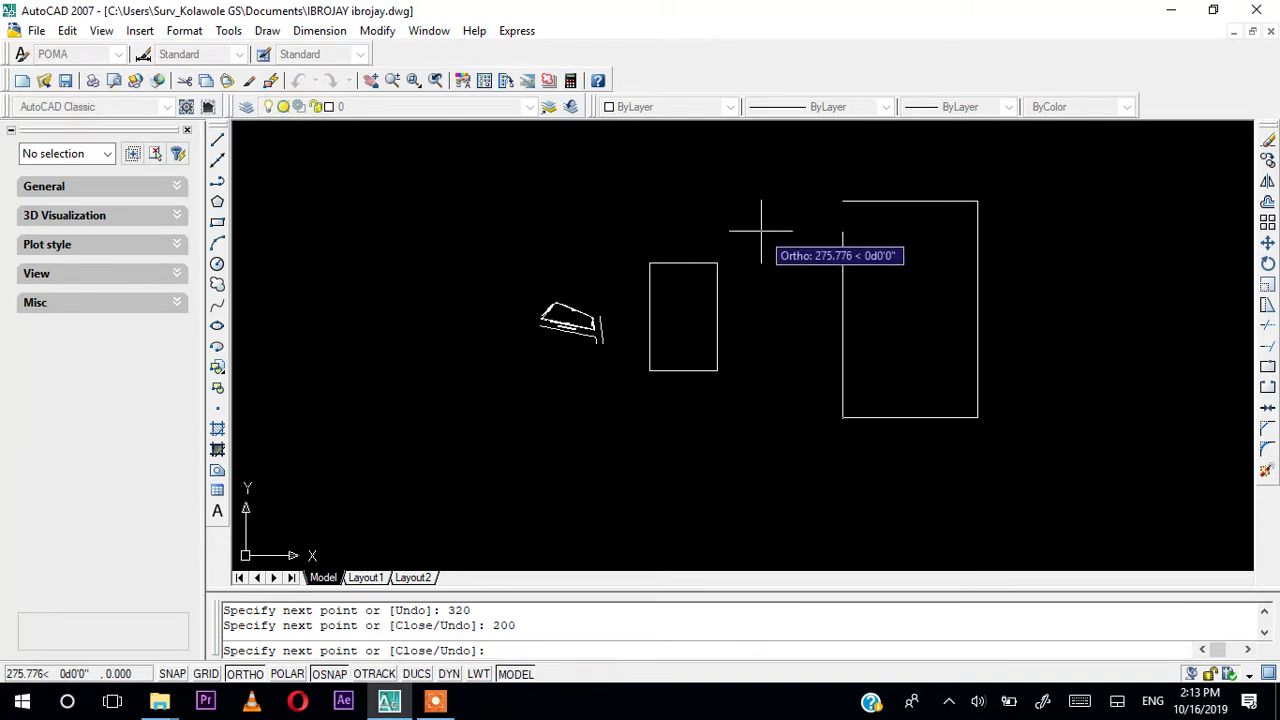
{"action": "key", "text": "Return"}
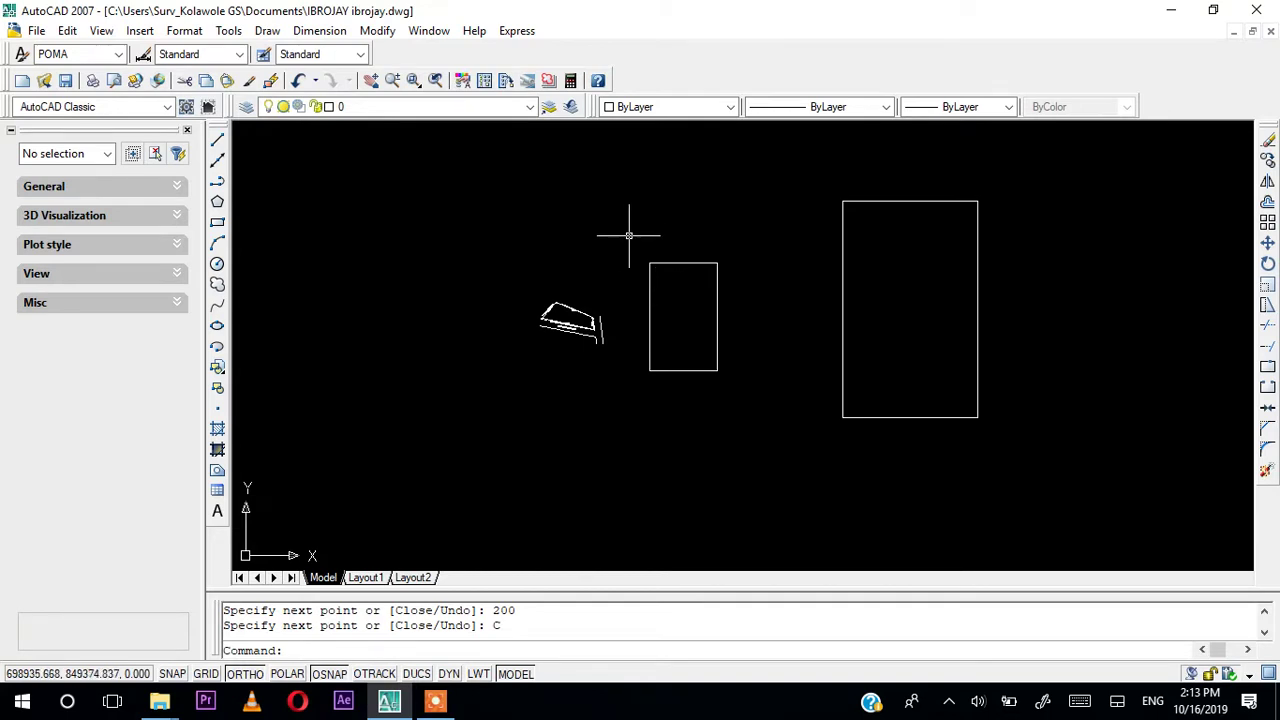
Zoom in and window-select the parcel's 23 objects, then clear that selection.
{"action": "scroll", "coordinate": [601, 333], "scroll_direction": "up", "scroll_amount": 3}
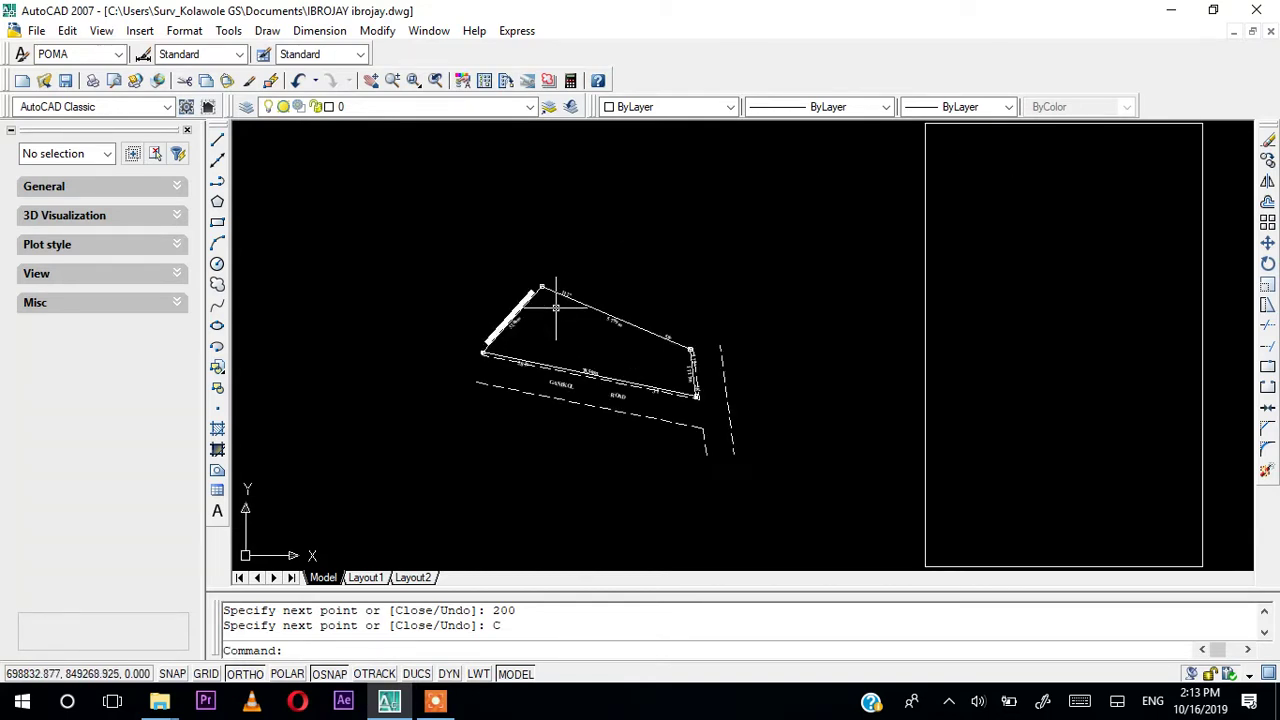
{"action": "middle_click_drag", "start_coordinate": [625, 345], "coordinate": [650, 300]}
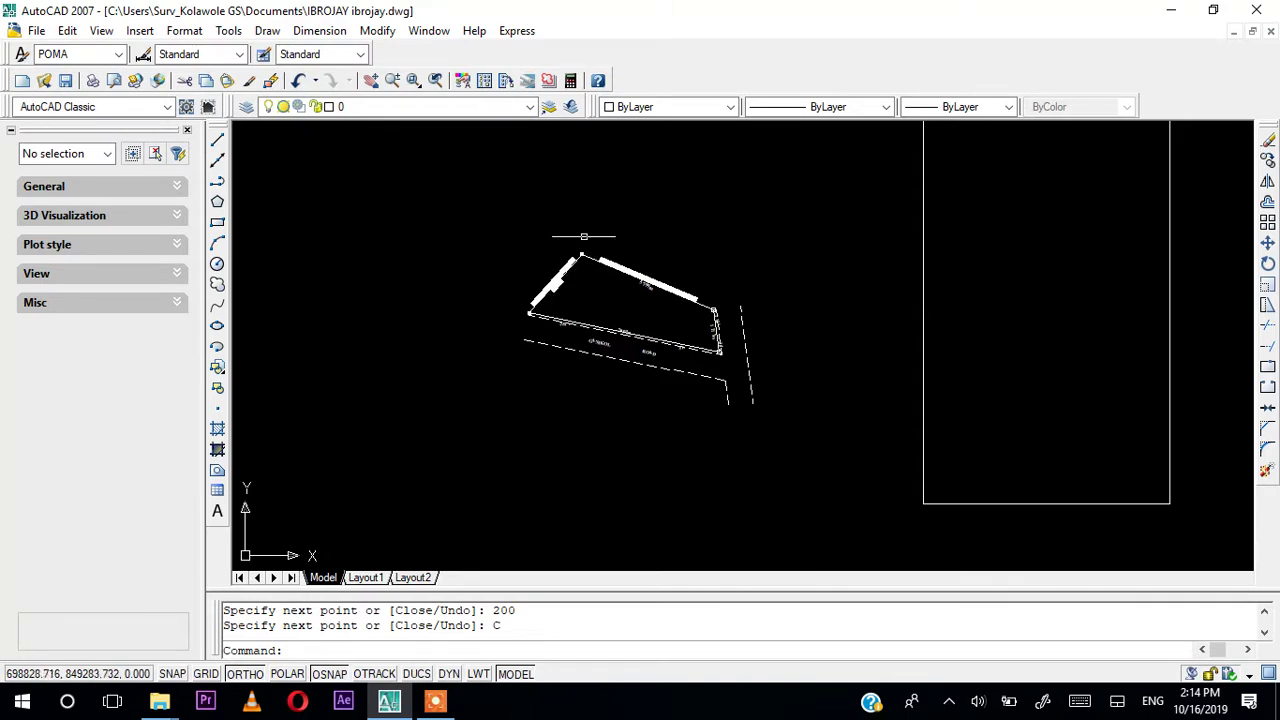
{"action": "scroll", "coordinate": [575, 258], "scroll_direction": "up", "scroll_amount": 7}
{"action": "scroll", "coordinate": [566, 249], "scroll_direction": "down", "scroll_amount": 9}
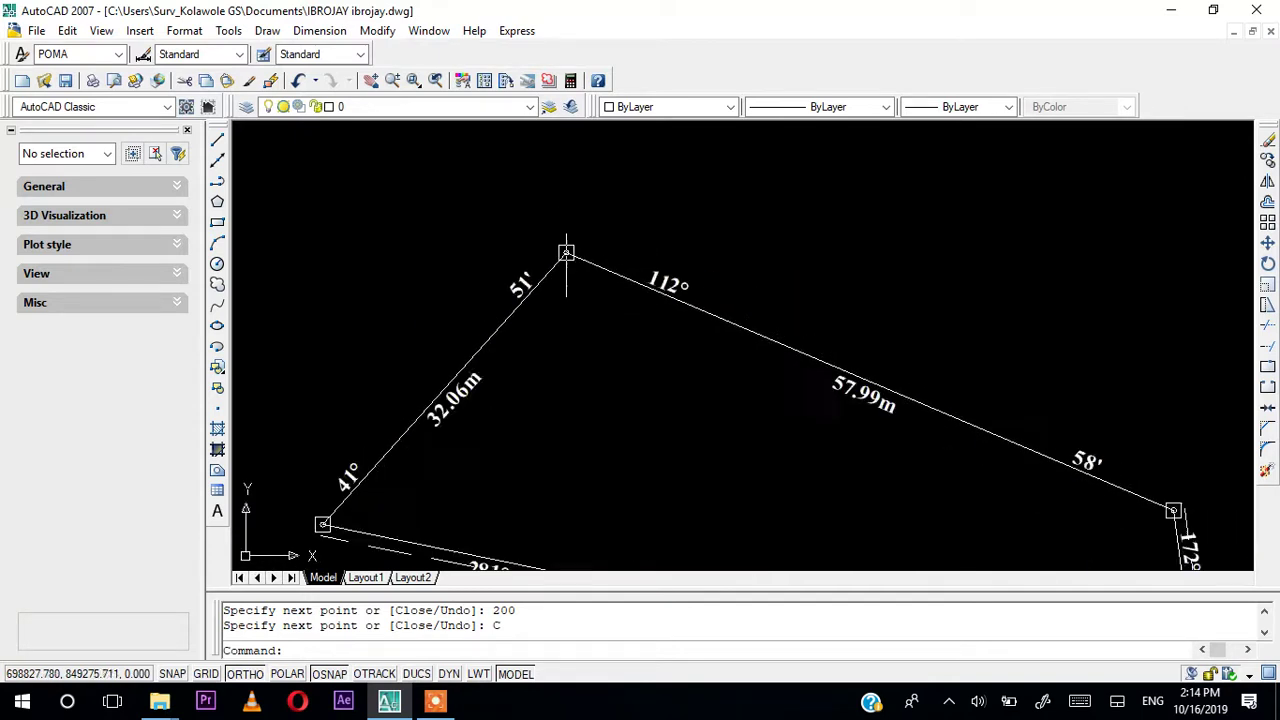
{"action": "left_click", "coordinate": [508, 234]}
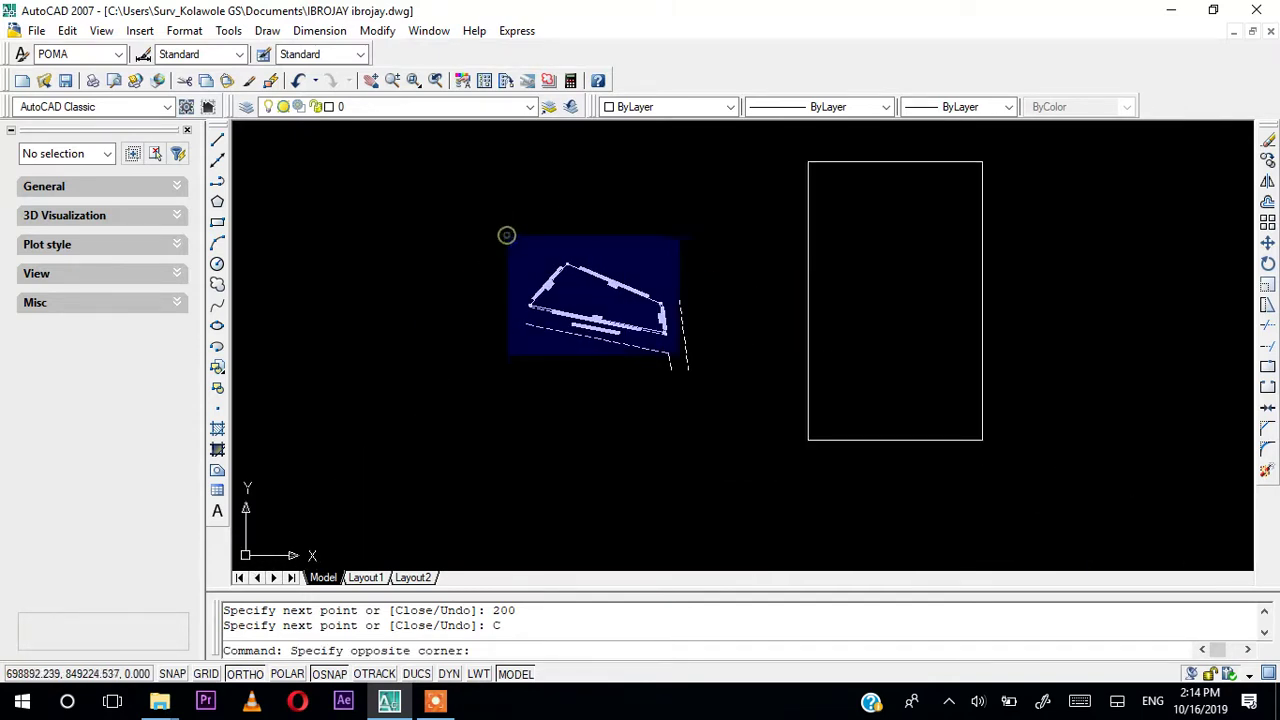
{"action": "left_click", "coordinate": [714, 402]}
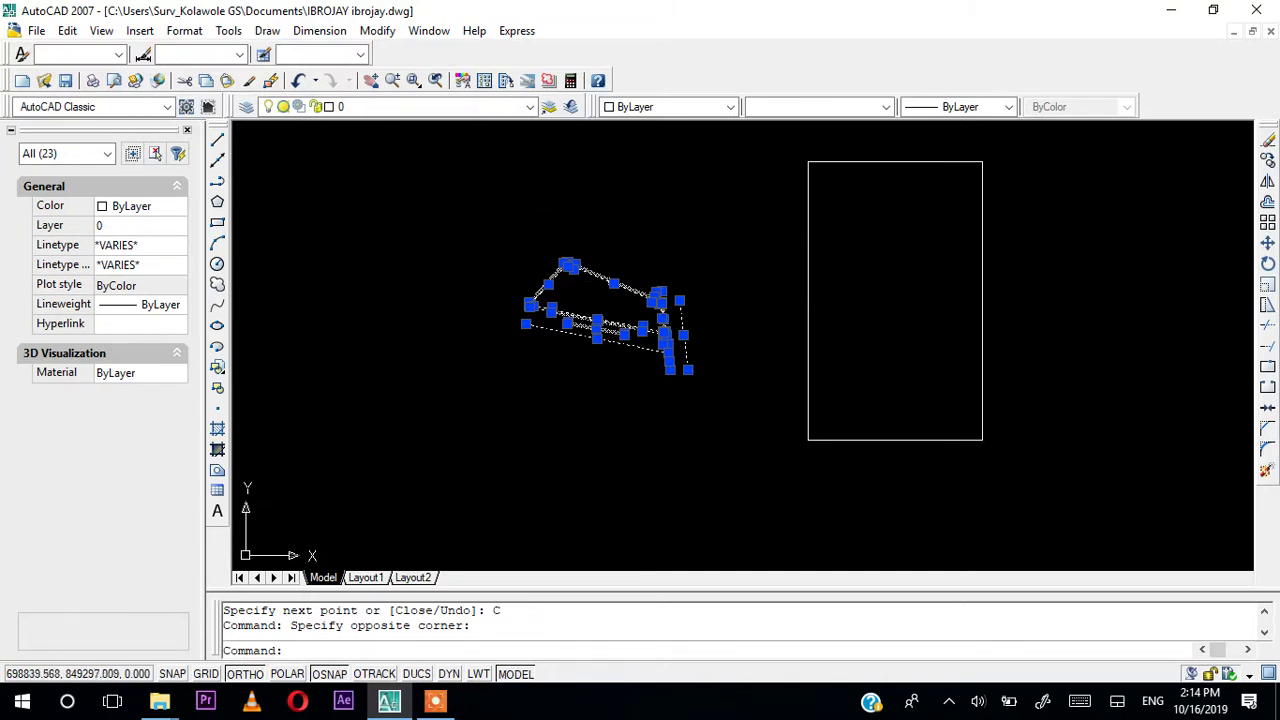
{"action": "key", "text": "Escape"}
Window-select only the small 100 by 160 rectangle.
{"action": "scroll", "coordinate": [809, 186], "scroll_direction": "down", "scroll_amount": 2}
{"action": "left_click", "coordinate": [793, 156]}
{"action": "left_click", "coordinate": [935, 360]}
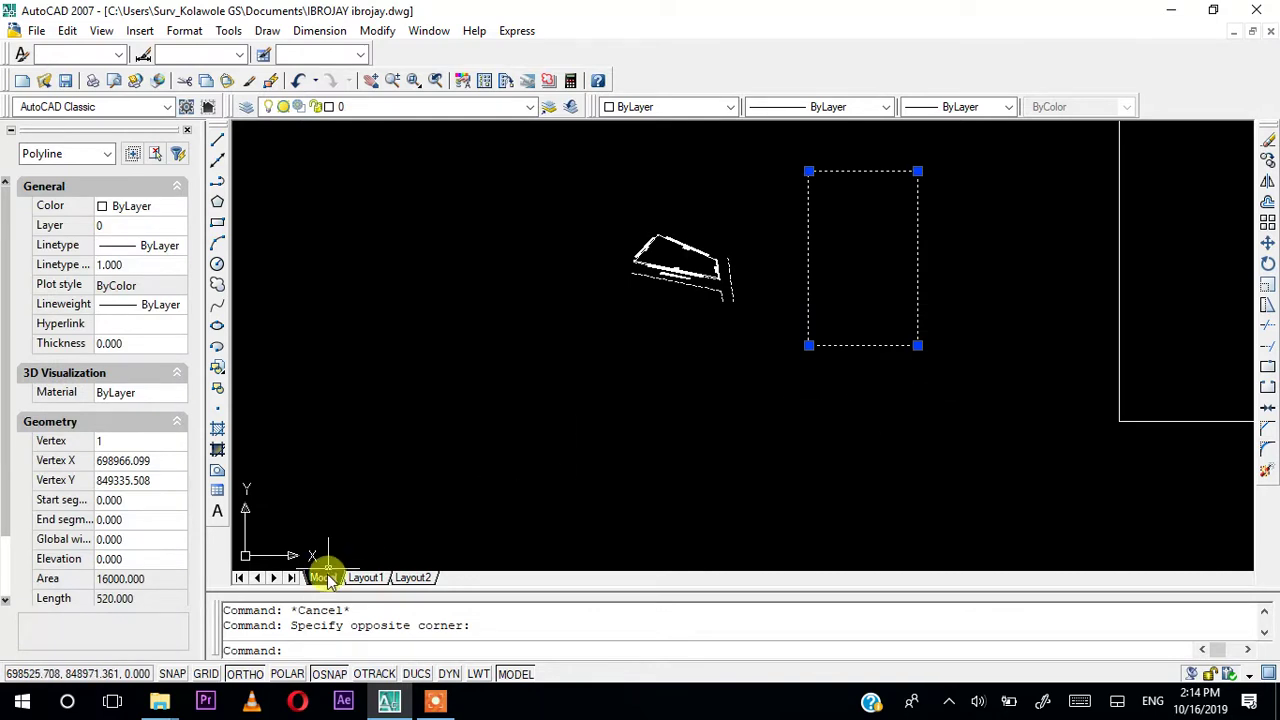
Move the small rectangle onto the parcel drawing.
{"action": "left_click", "coordinate": [1268, 245]}
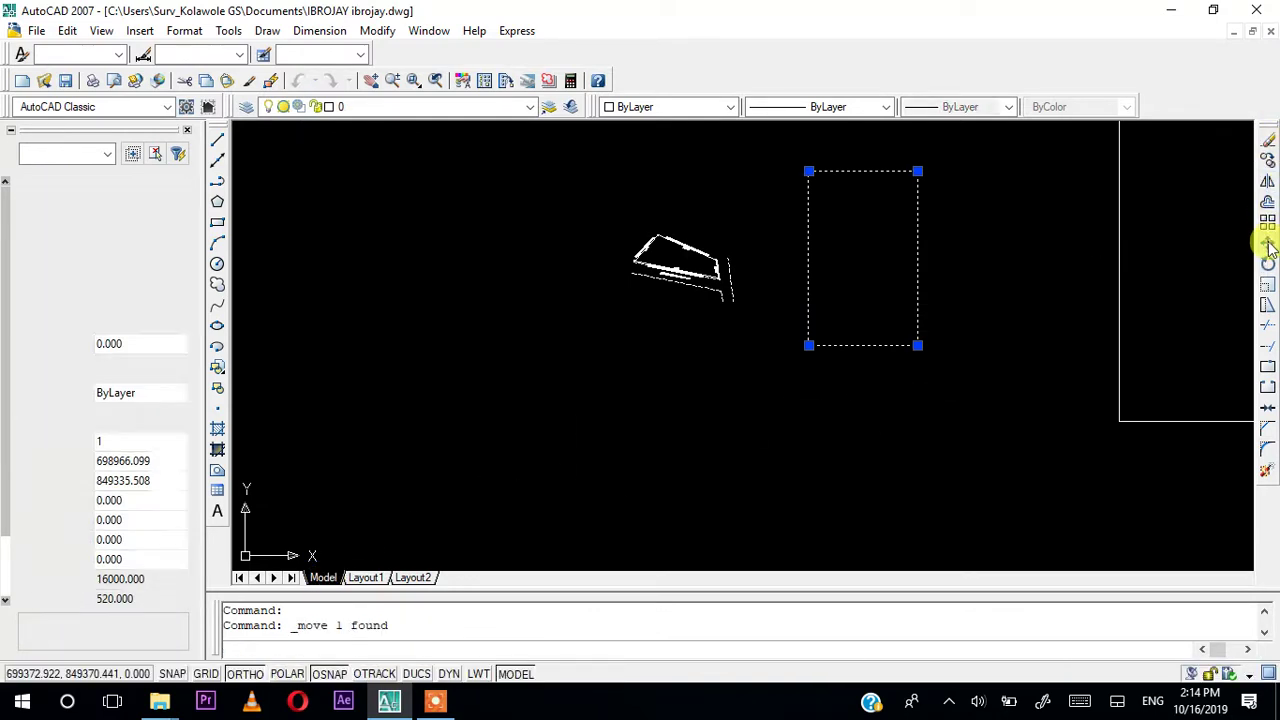
{"action": "left_click", "coordinate": [918, 230]}
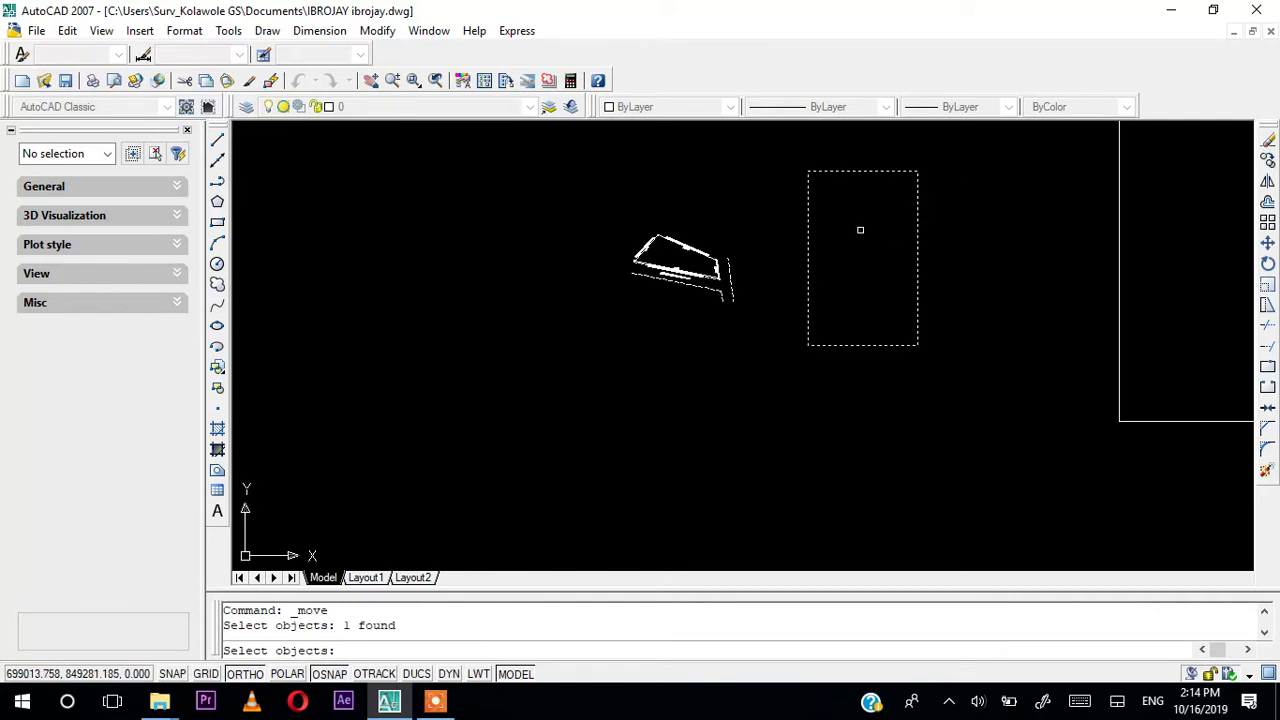
{"action": "key", "text": "Return"}
{"action": "left_click", "coordinate": [879, 228]}
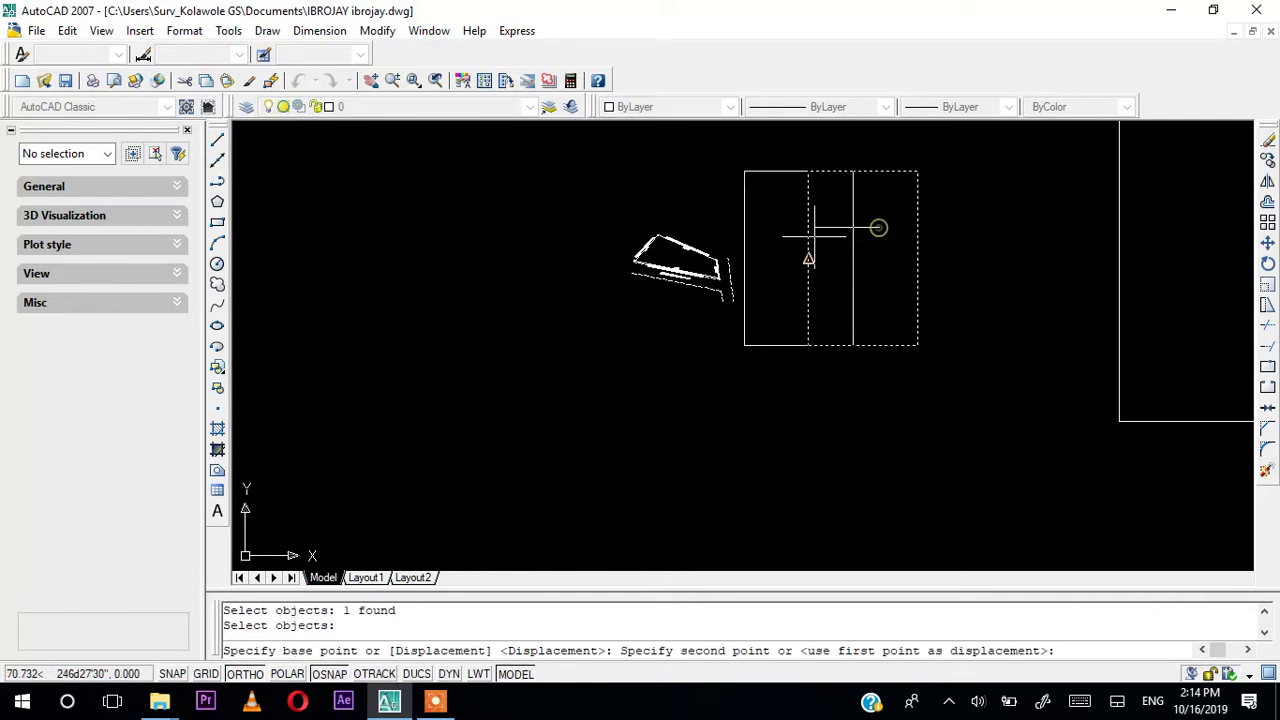
{"action": "left_click", "coordinate": [698, 245]}
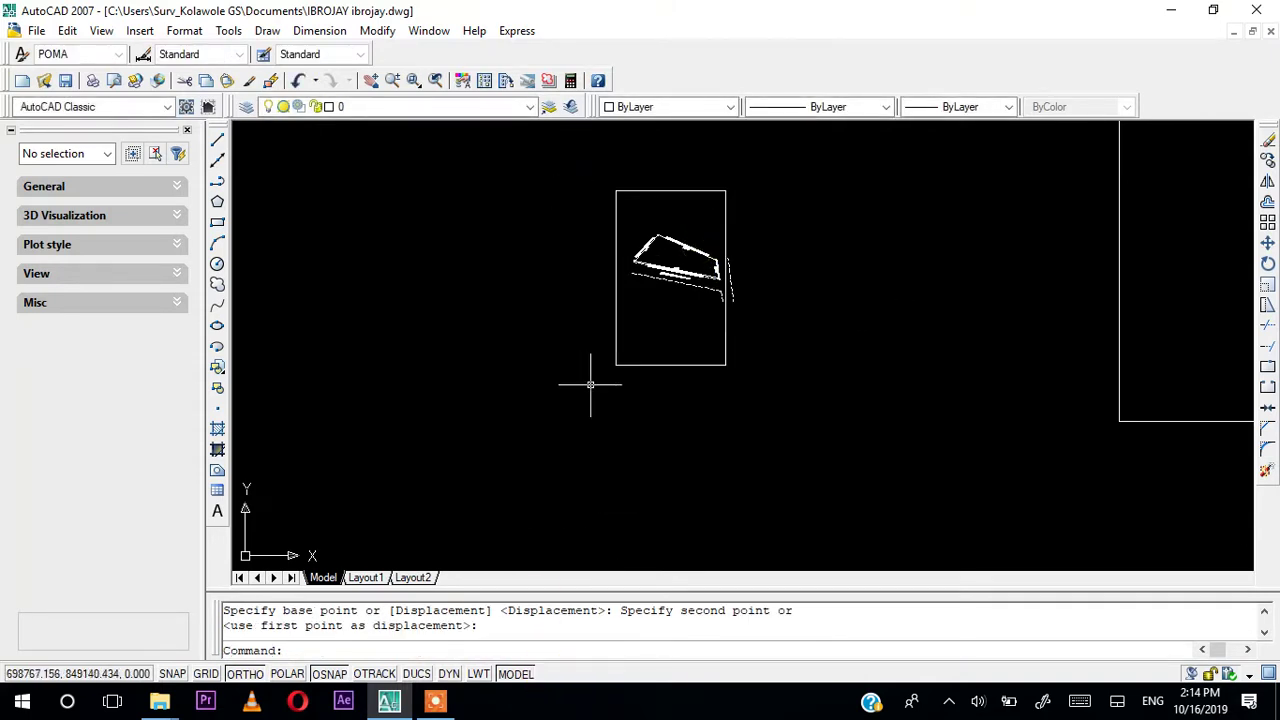
Reselect just the rectangle and move it with OSNAP and ORTHO off to centre it around the parcel.
{"action": "left_click", "coordinate": [588, 157]}
{"action": "left_click", "coordinate": [758, 370]}
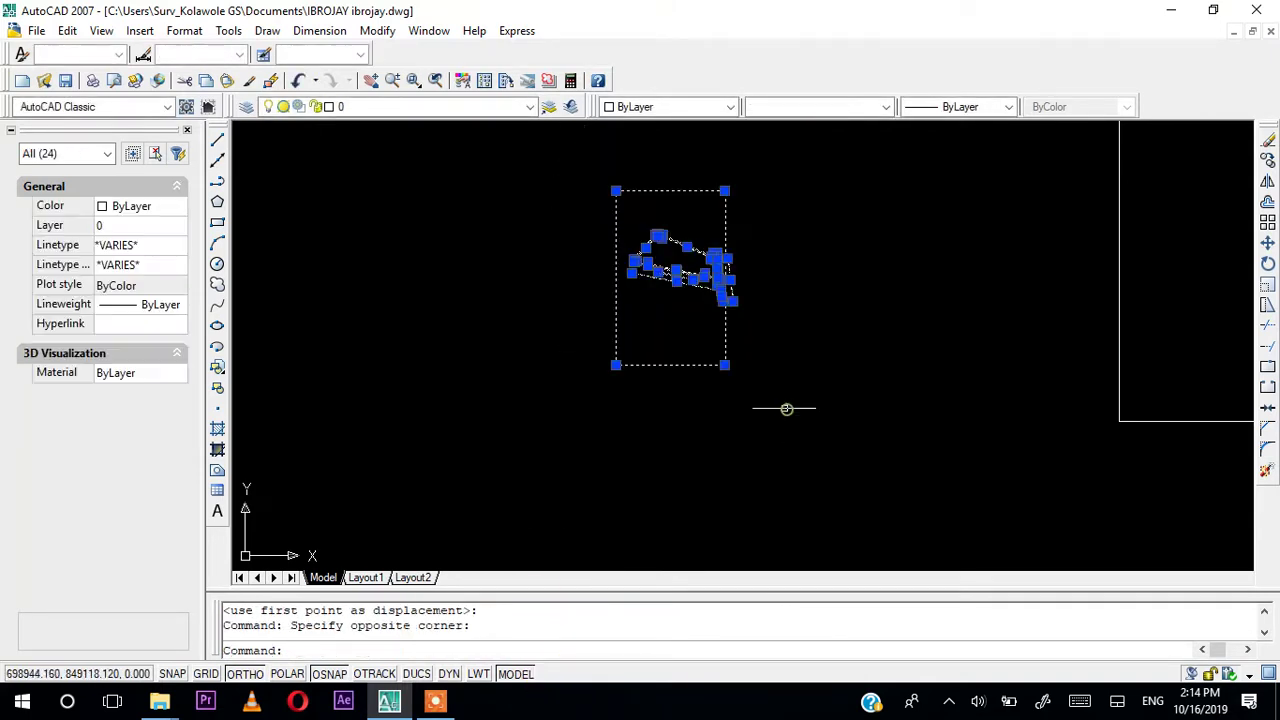
{"action": "key", "text": "Escape"}
{"action": "left_click", "coordinate": [760, 385]}
{"action": "left_click", "coordinate": [537, 329]}
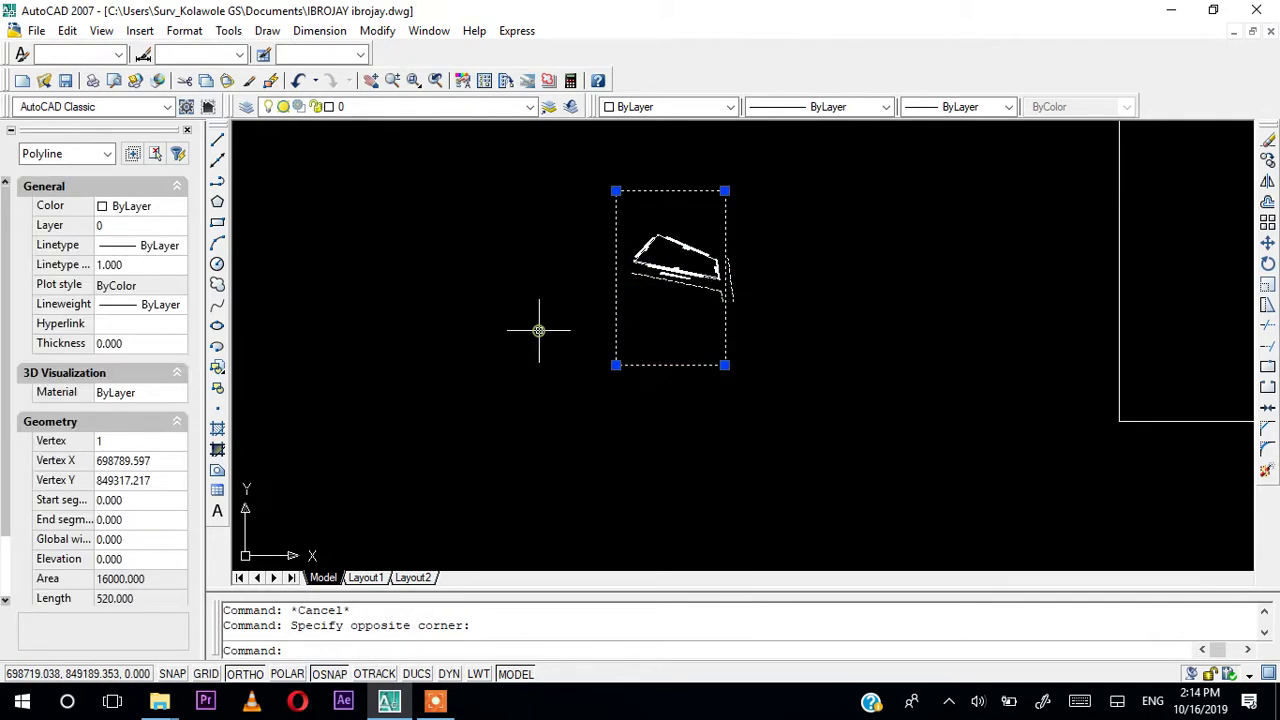
{"action": "type", "text": "m"}
{"action": "key", "text": "Return"}
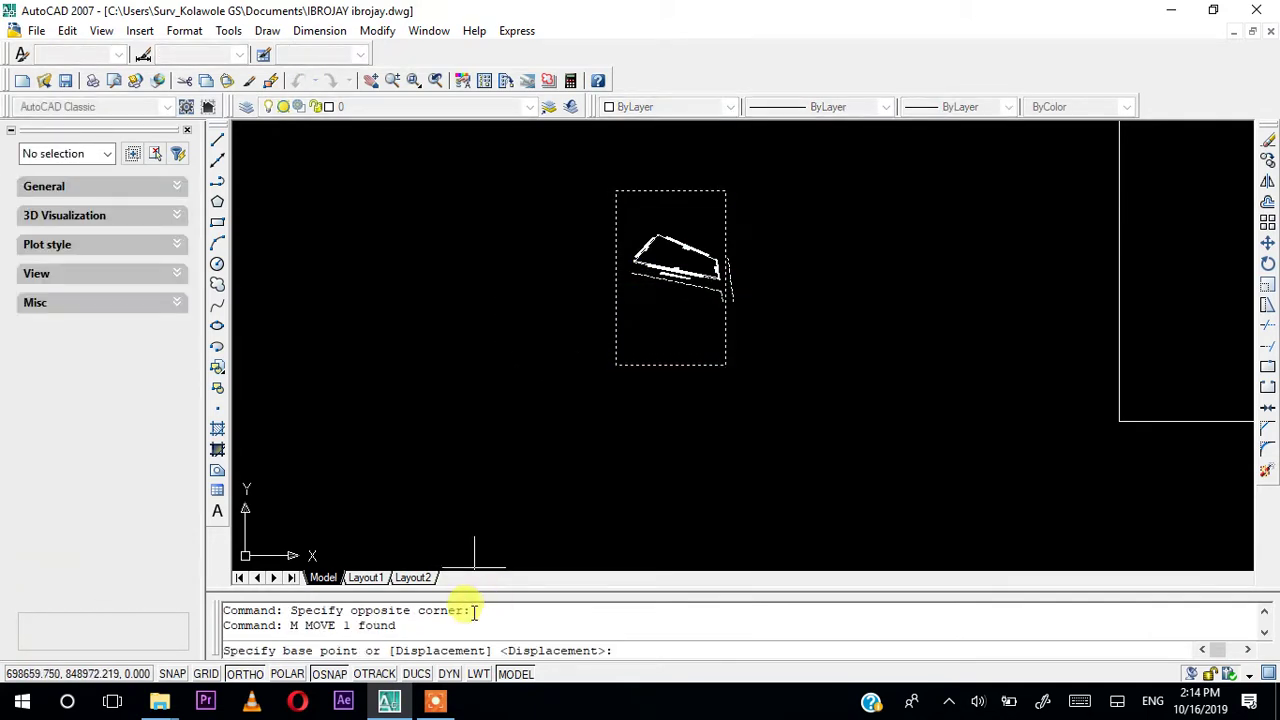
{"action": "left_click", "coordinate": [328, 673]}
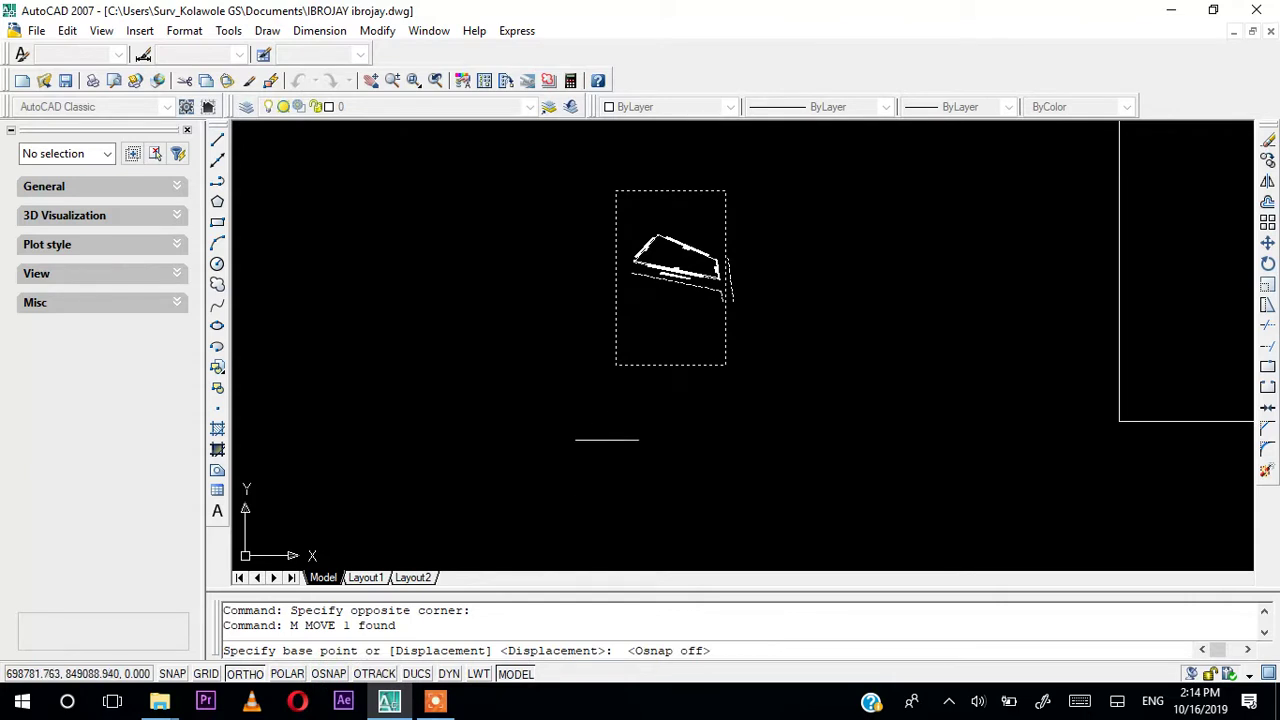
{"action": "left_click", "coordinate": [720, 447]}
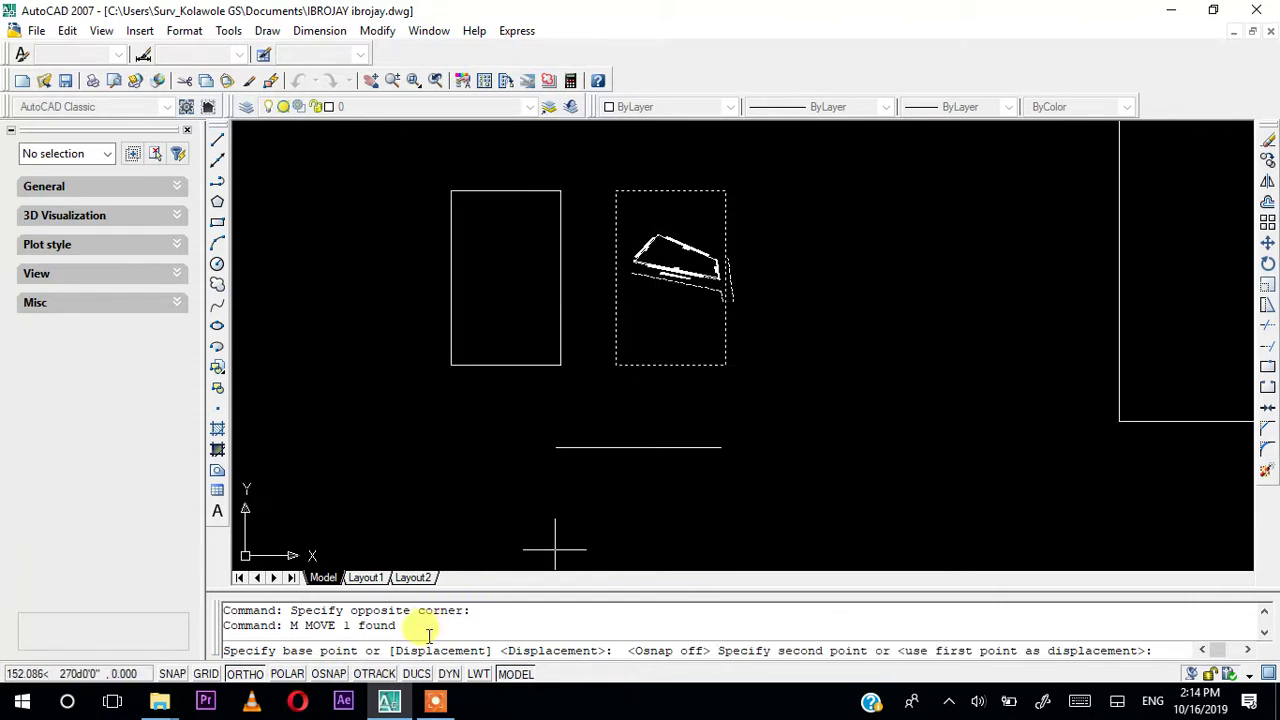
{"action": "left_click", "coordinate": [244, 673]}
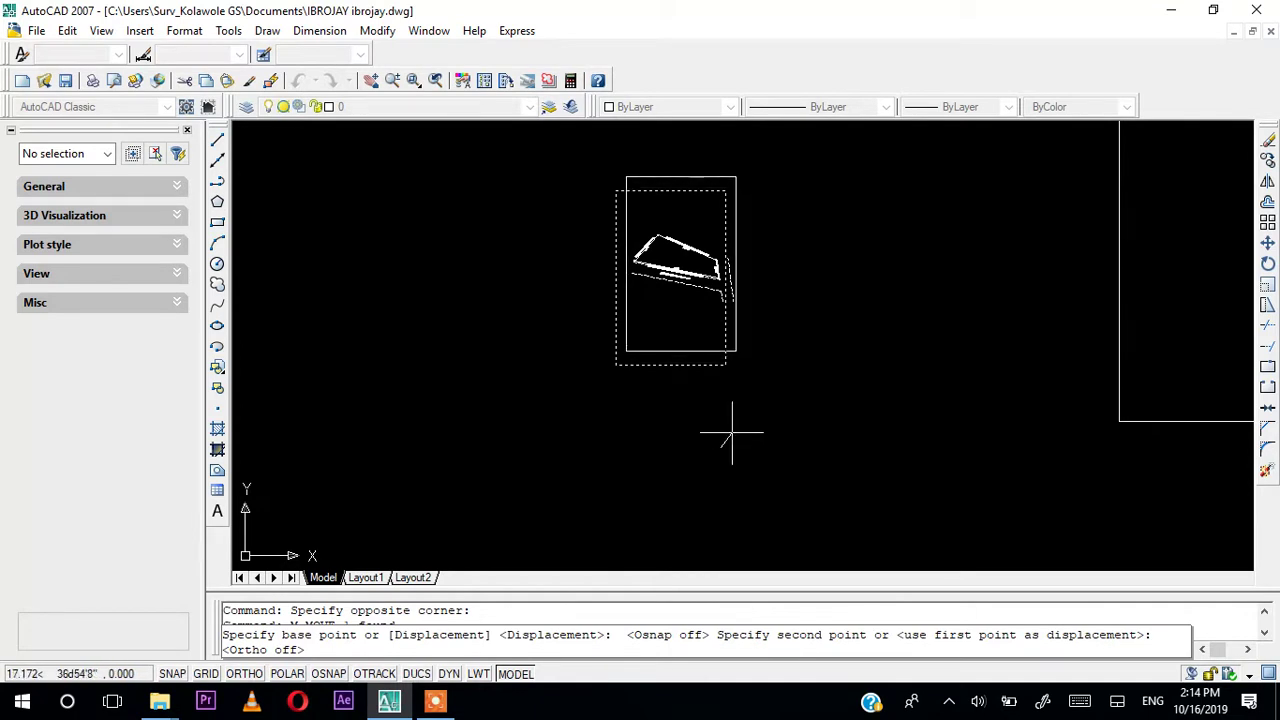
{"action": "left_click", "coordinate": [733, 431]}
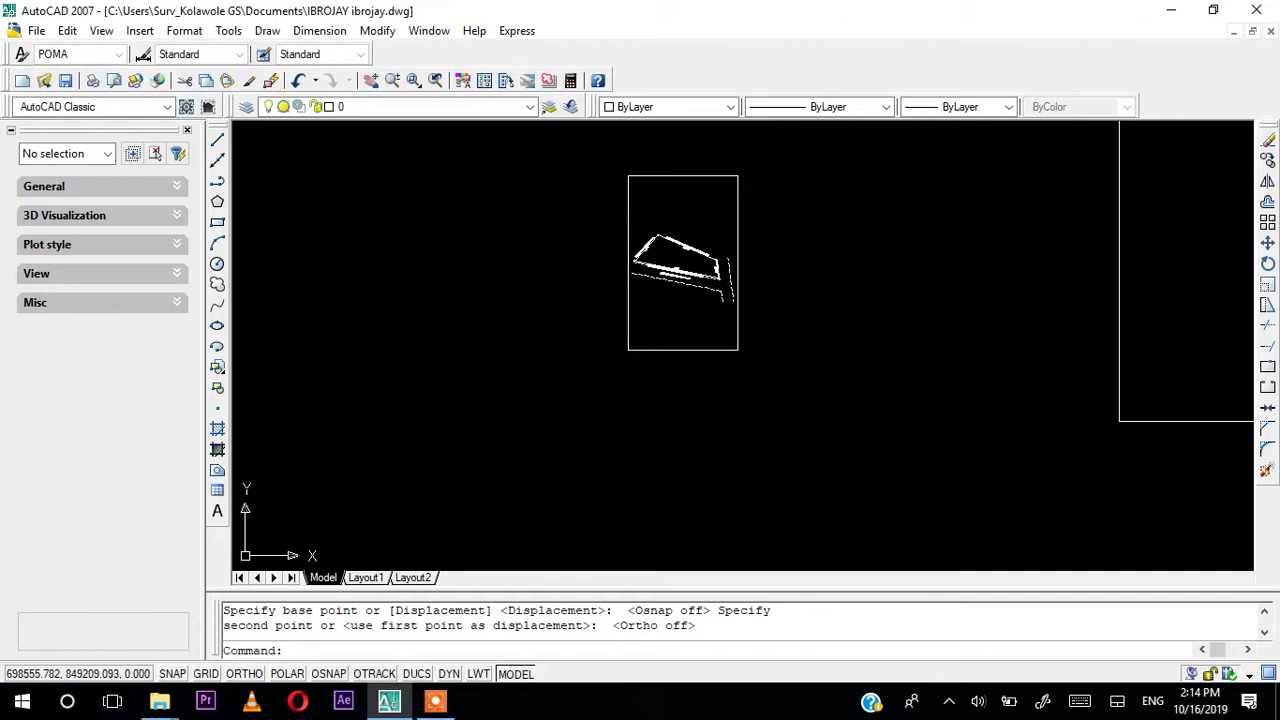
Draw a multiline text box and type the title starting 'PLAN SHEWING PROPETY SAD TO BELONG TO'.
{"action": "left_click", "coordinate": [217, 513]}
{"action": "left_click", "coordinate": [326, 302]}
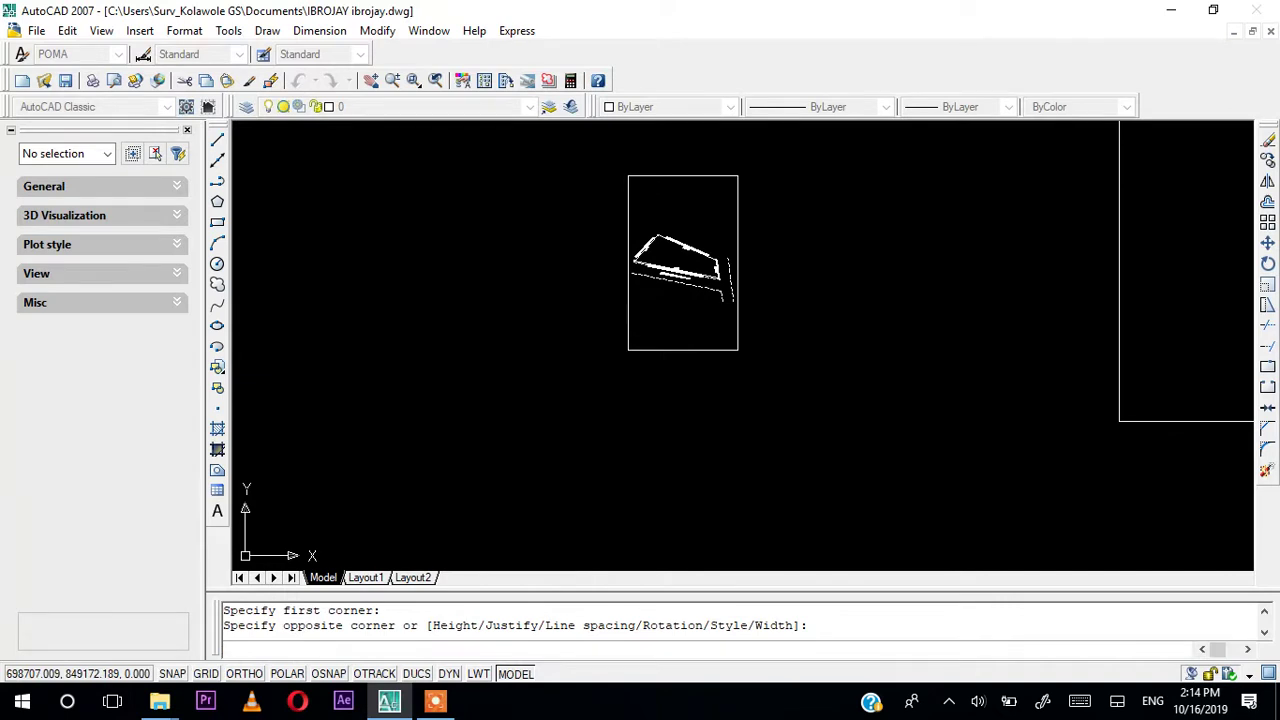
{"action": "left_click", "coordinate": [476, 337]}
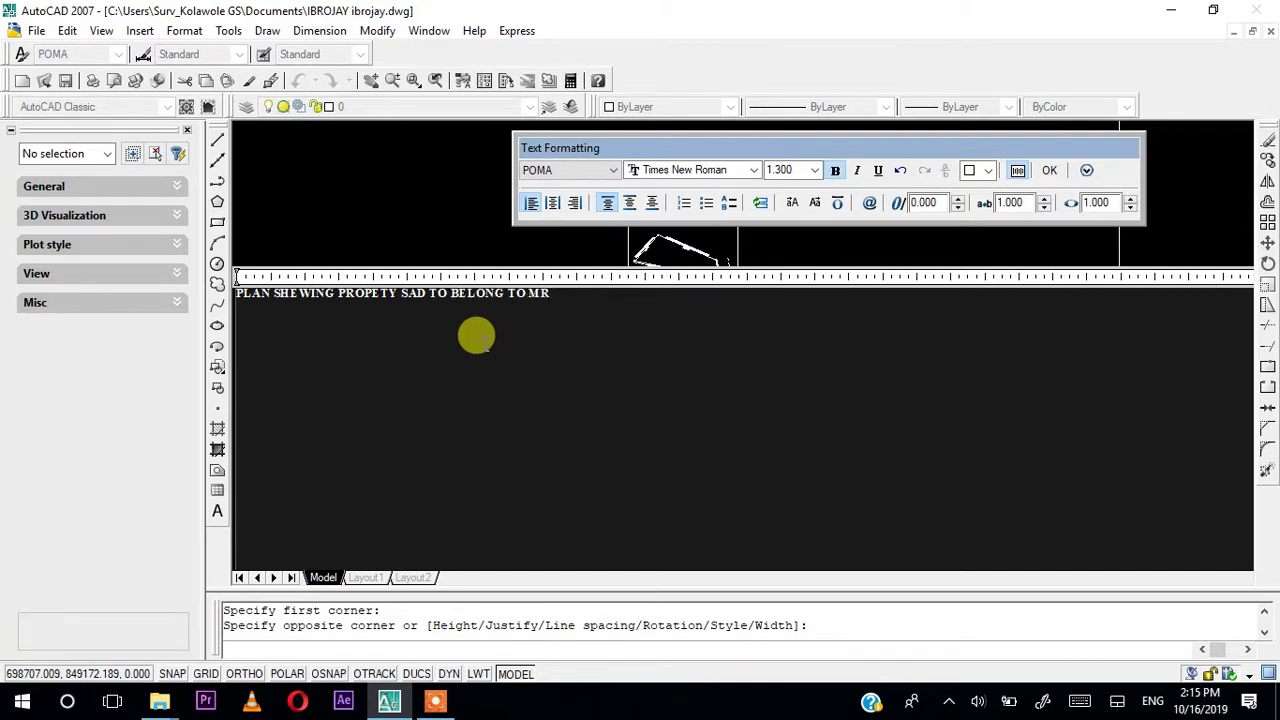
{"action": "type", "text": "OLADE OLAWUYI"}
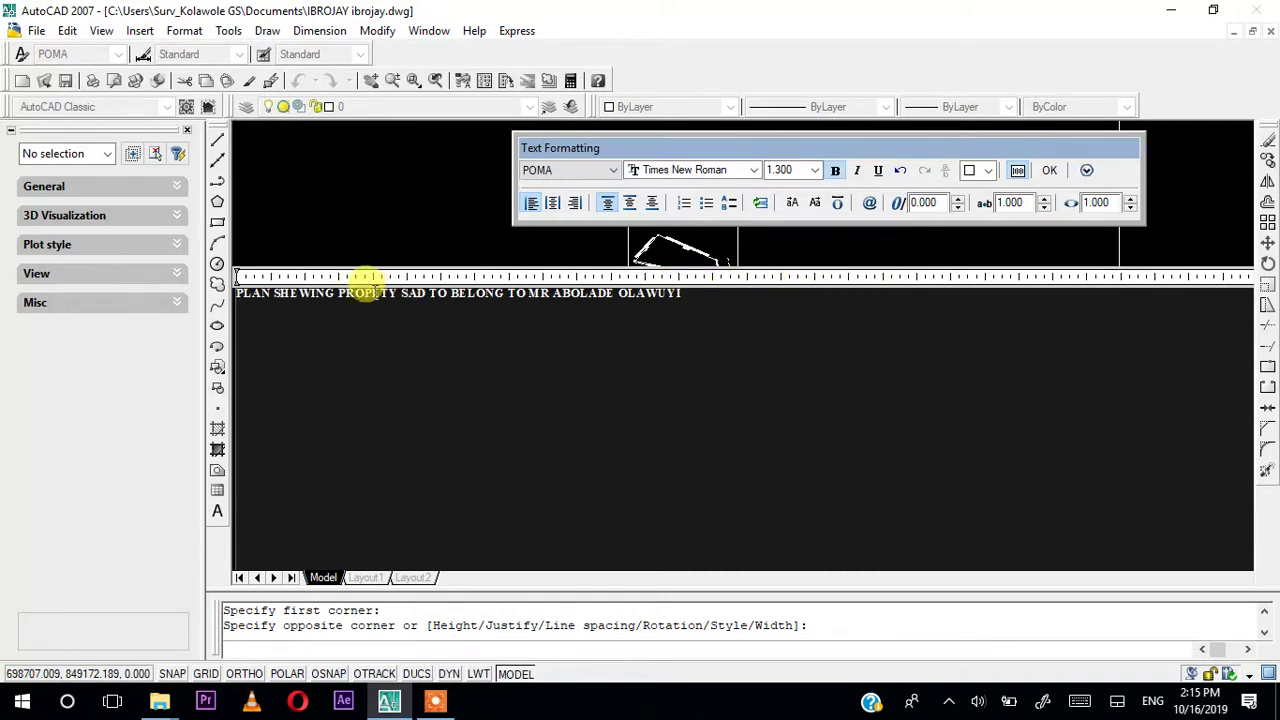
Break the title into lines after PROPETY and after BELONG TO, then close the editor.
{"action": "left_click", "coordinate": [386, 293]}
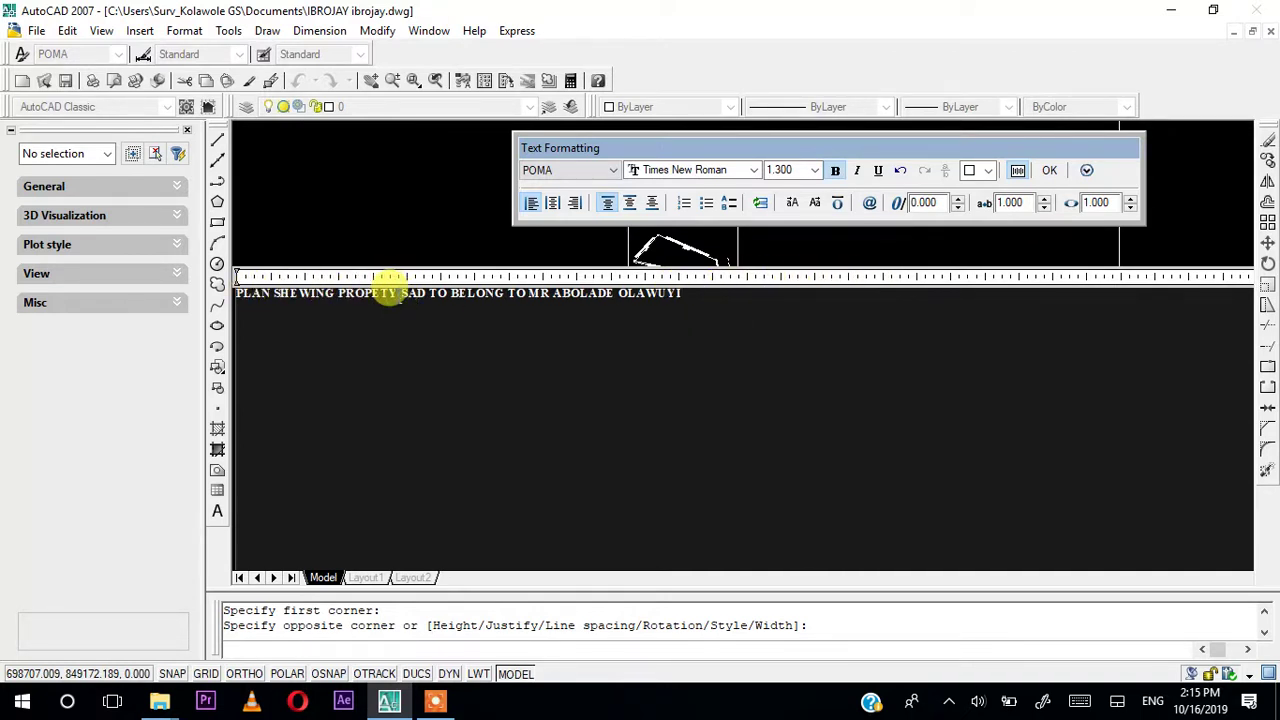
{"action": "left_click", "coordinate": [400, 293]}
{"action": "key", "text": "Return"}
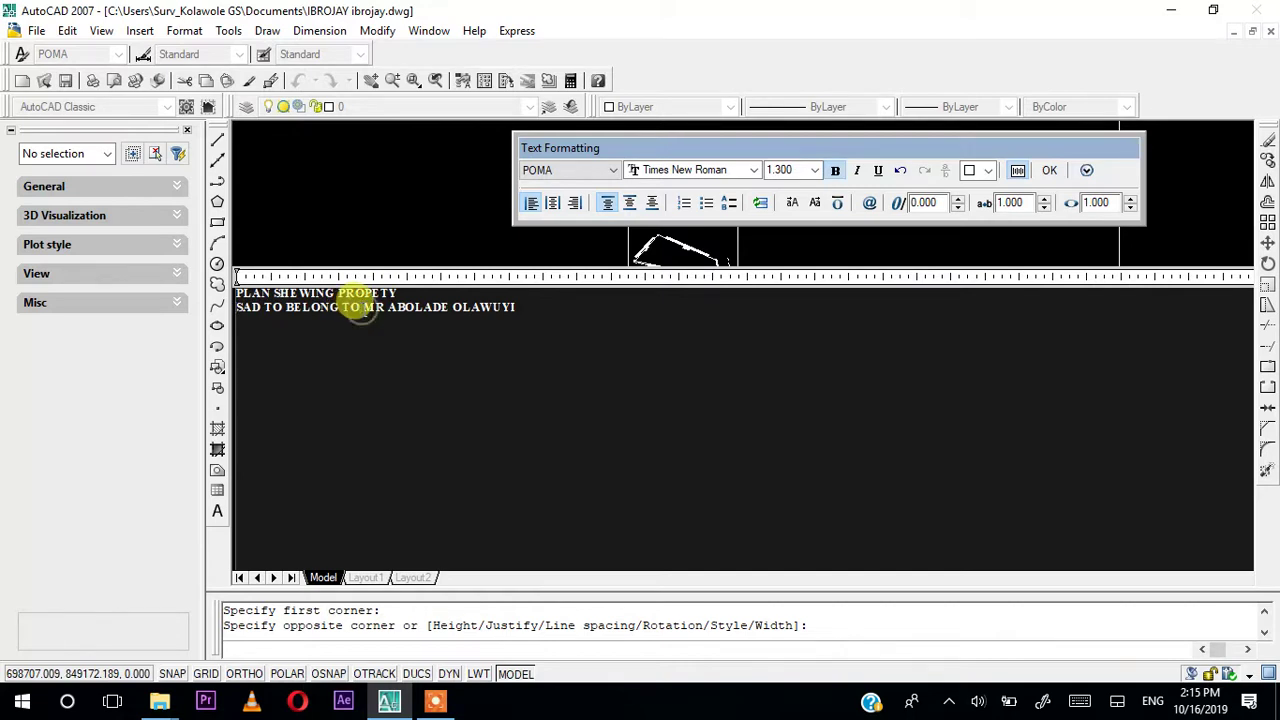
{"action": "left_click", "coordinate": [362, 307]}
{"action": "key", "text": "Return"}
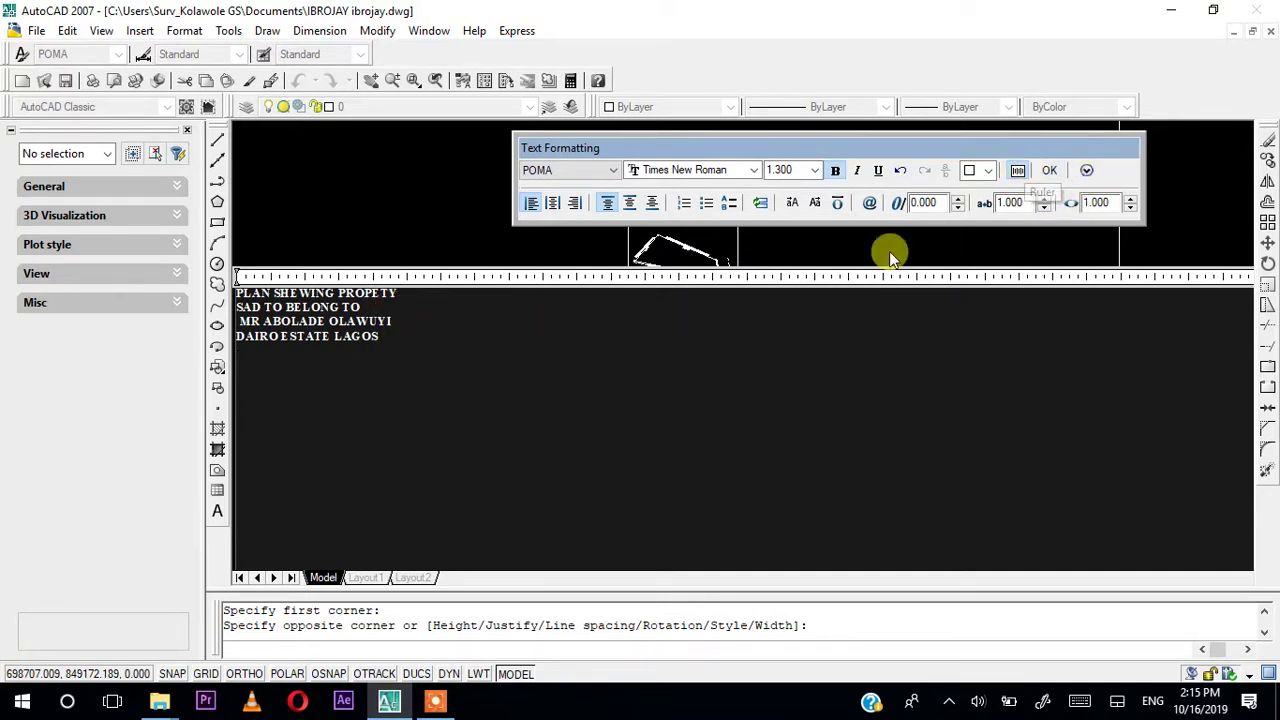
{"action": "left_click", "coordinate": [1050, 170]}
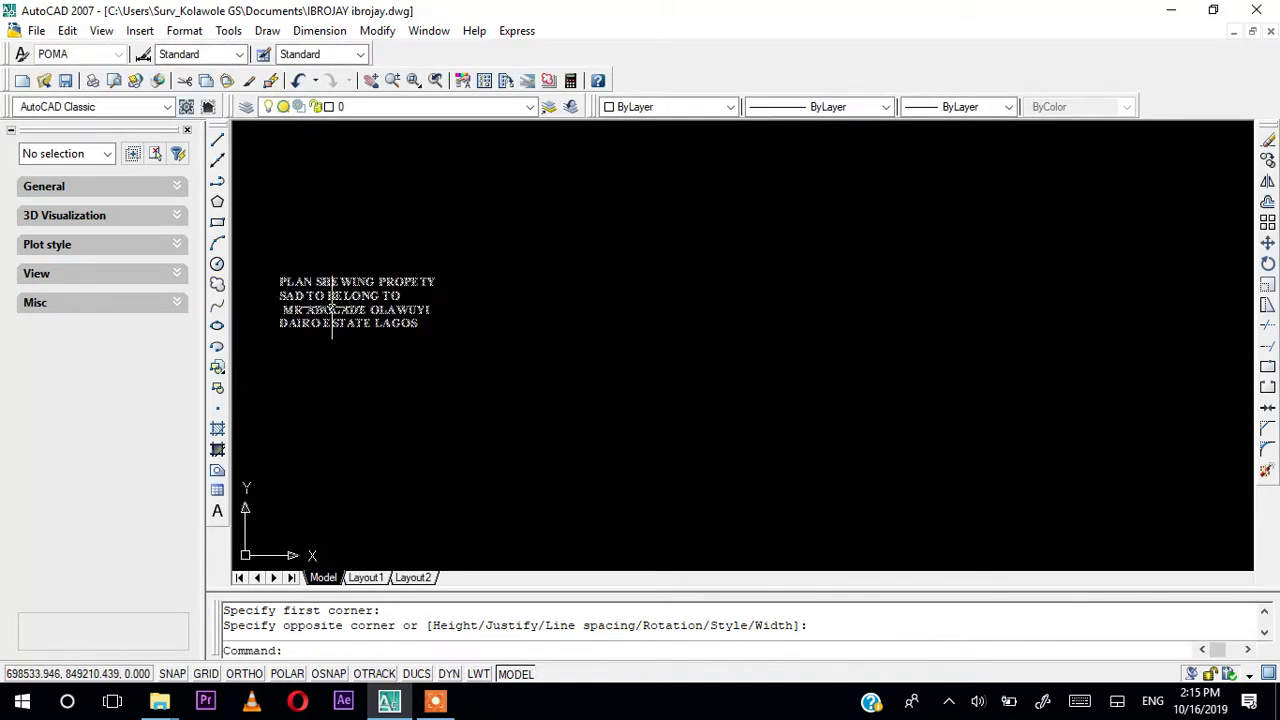
Move the title text to the top of the frame above the parcel and recentre the view.
{"action": "left_click", "coordinate": [331, 308]}
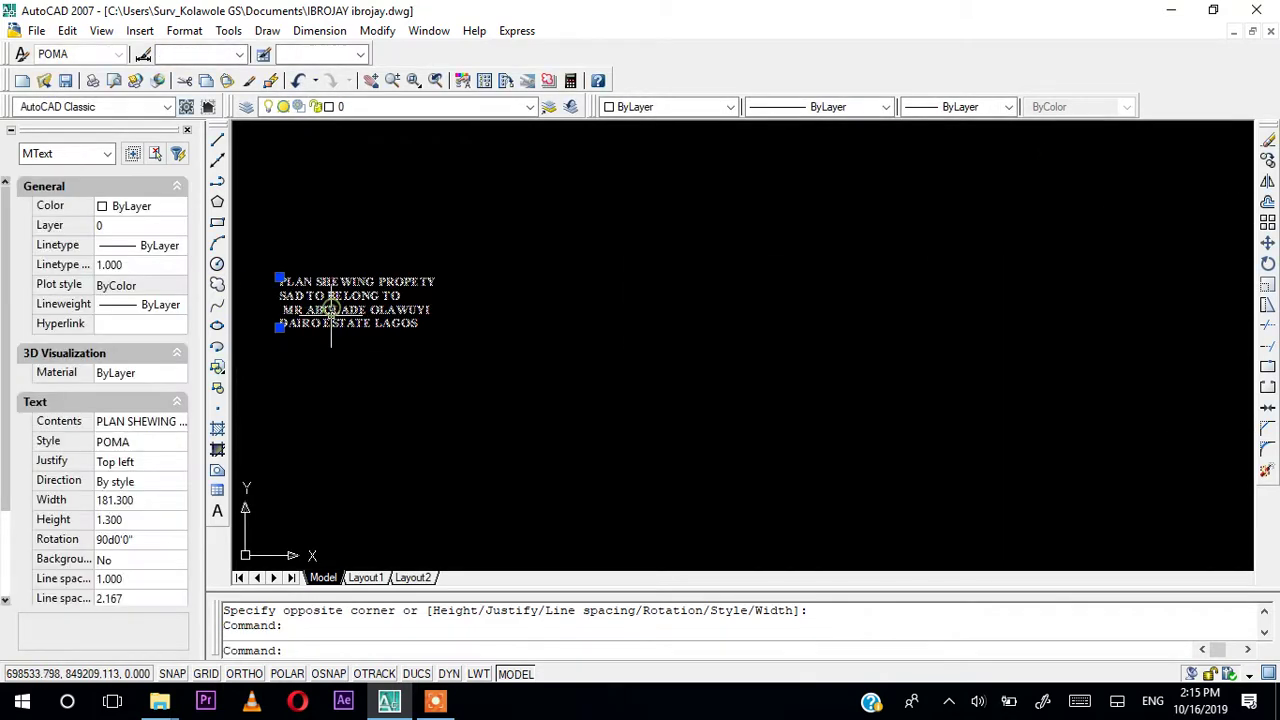
{"action": "left_click", "coordinate": [1267, 243]}
{"action": "left_click", "coordinate": [320, 290]}
{"action": "scroll", "coordinate": [712, 305], "scroll_direction": "down", "scroll_amount": 5}
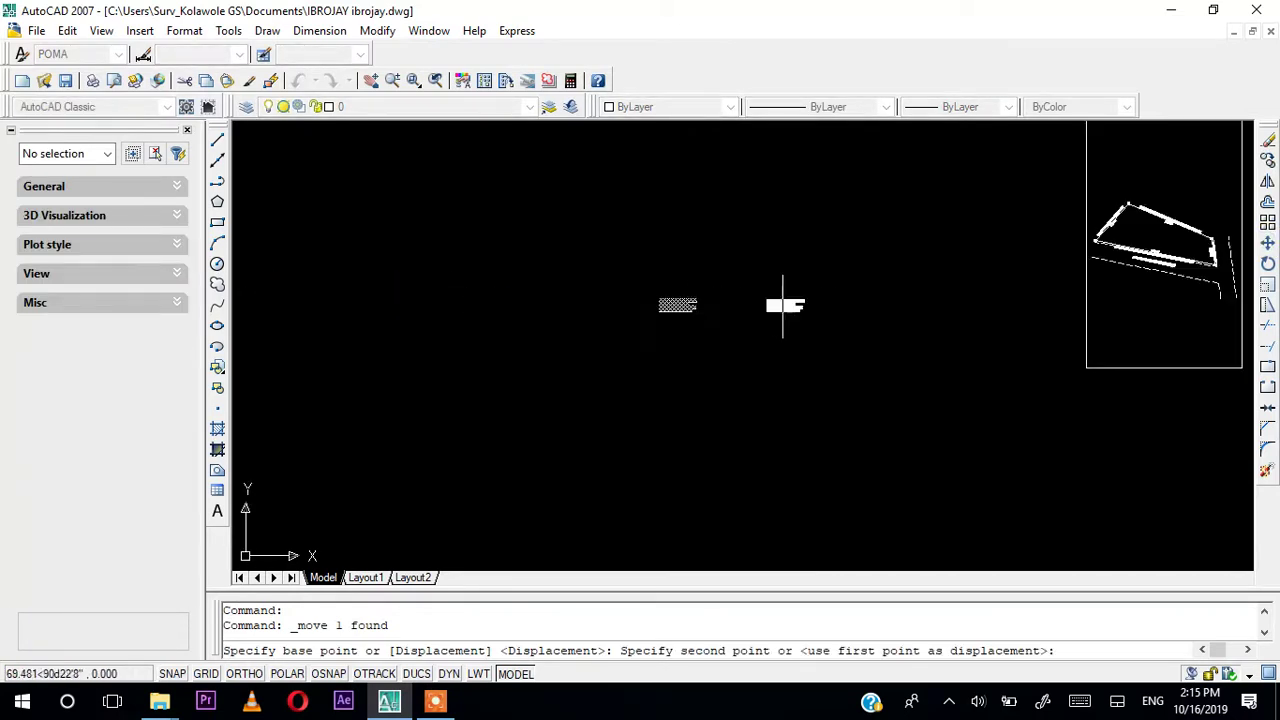
{"action": "scroll", "coordinate": [1040, 221], "scroll_direction": "up", "scroll_amount": 3}
{"action": "left_click", "coordinate": [1000, 194]}
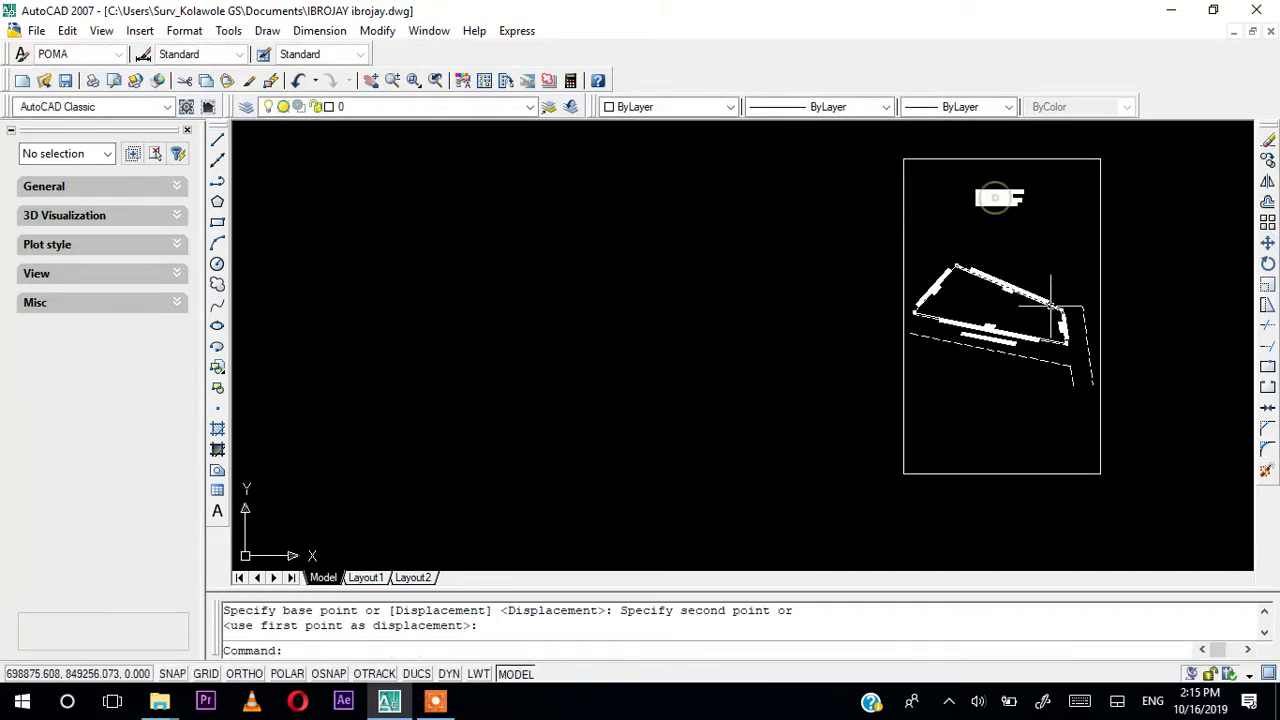
{"action": "middle_click_drag", "start_coordinate": [1000, 194], "coordinate": [778, 205]}
{"action": "scroll", "coordinate": [829, 337], "scroll_direction": "up", "scroll_amount": 5}
{"action": "scroll", "coordinate": [786, 323], "scroll_direction": "down", "scroll_amount": 3}
{"action": "scroll", "coordinate": [800, 380], "scroll_direction": "up", "scroll_amount": 1}
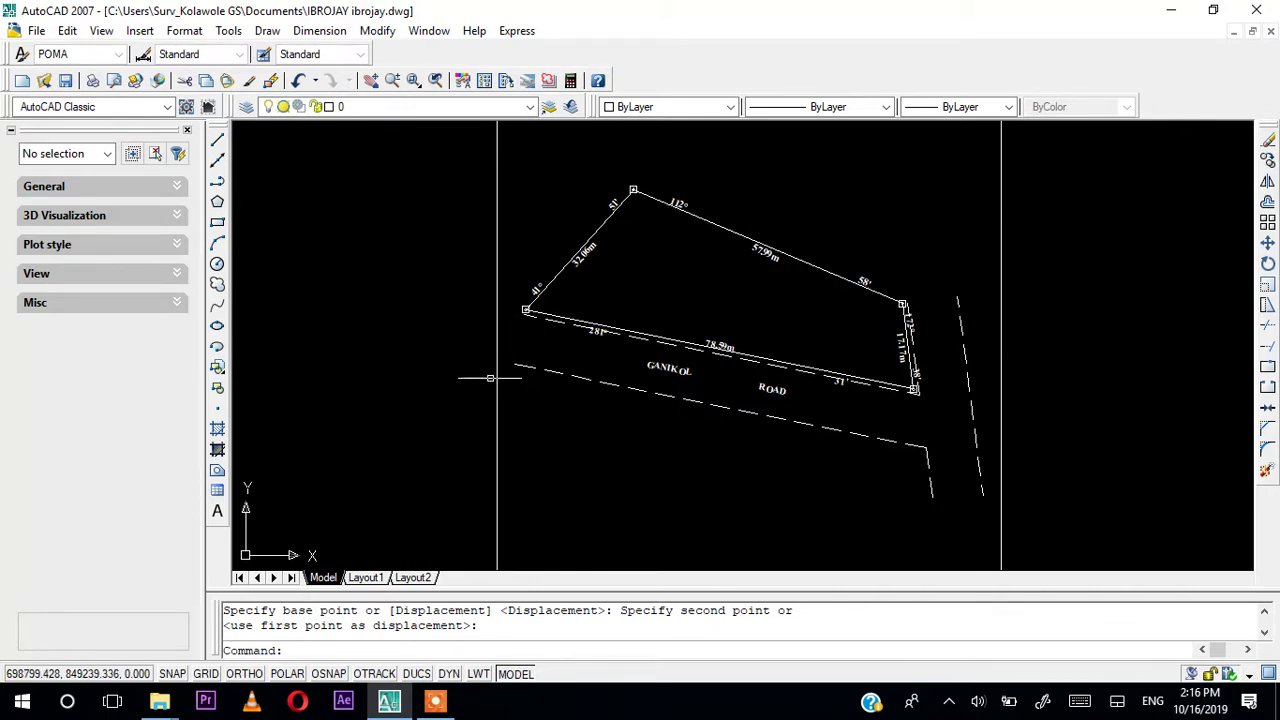
Start the AREA command and turn on object snap.
{"action": "key", "text": "Escape"}
{"action": "key", "text": "Escape"}
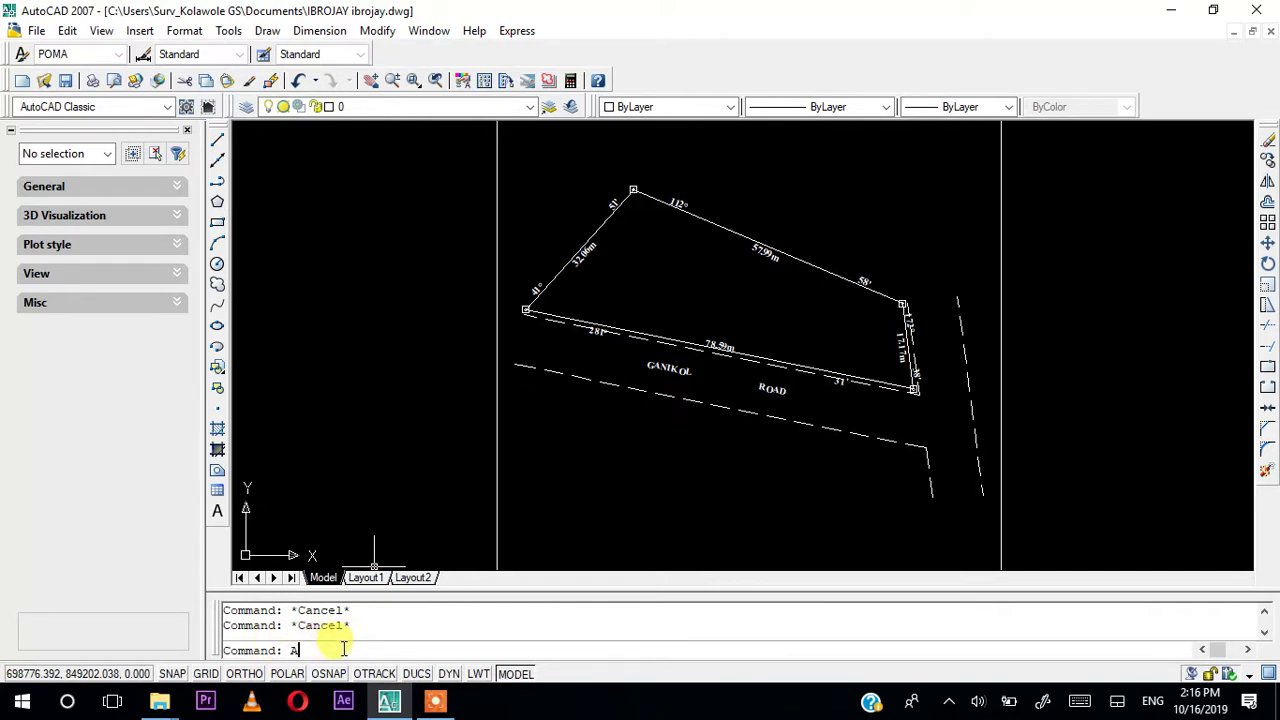
{"action": "type", "text": "A"}
{"action": "key", "text": "Return"}
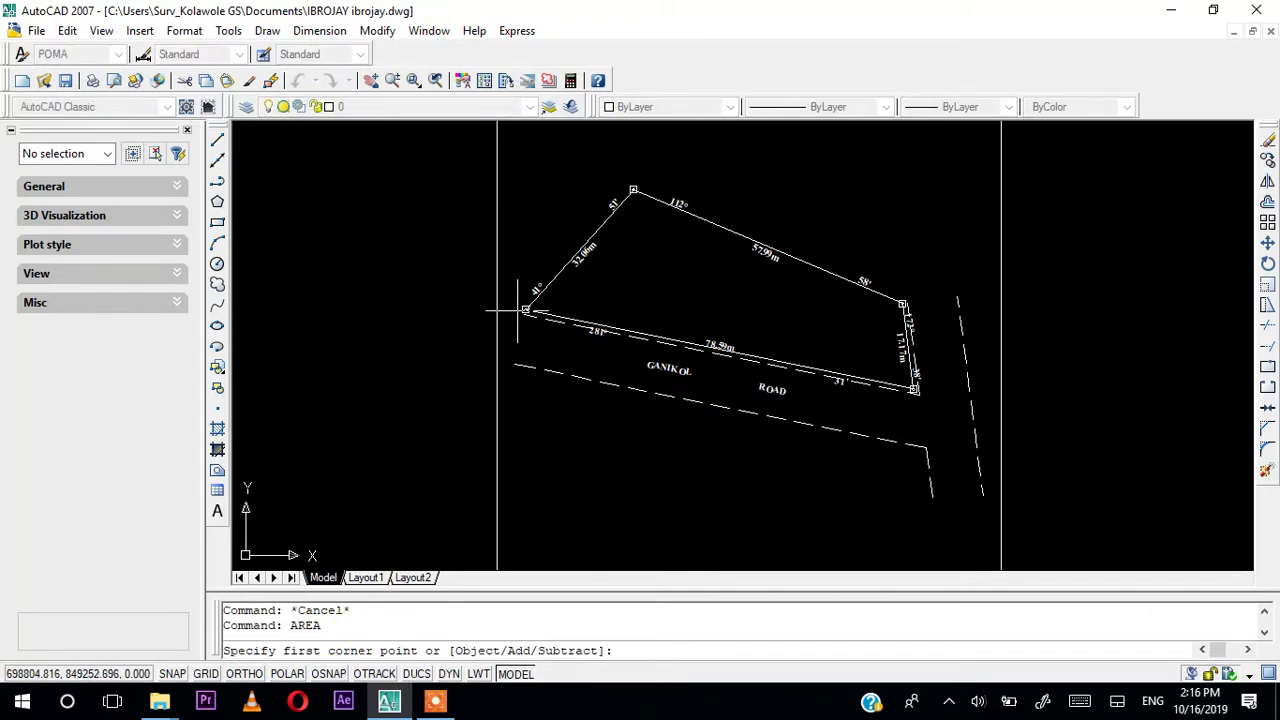
{"action": "scroll", "coordinate": [529, 290], "scroll_direction": "up", "scroll_amount": 6}
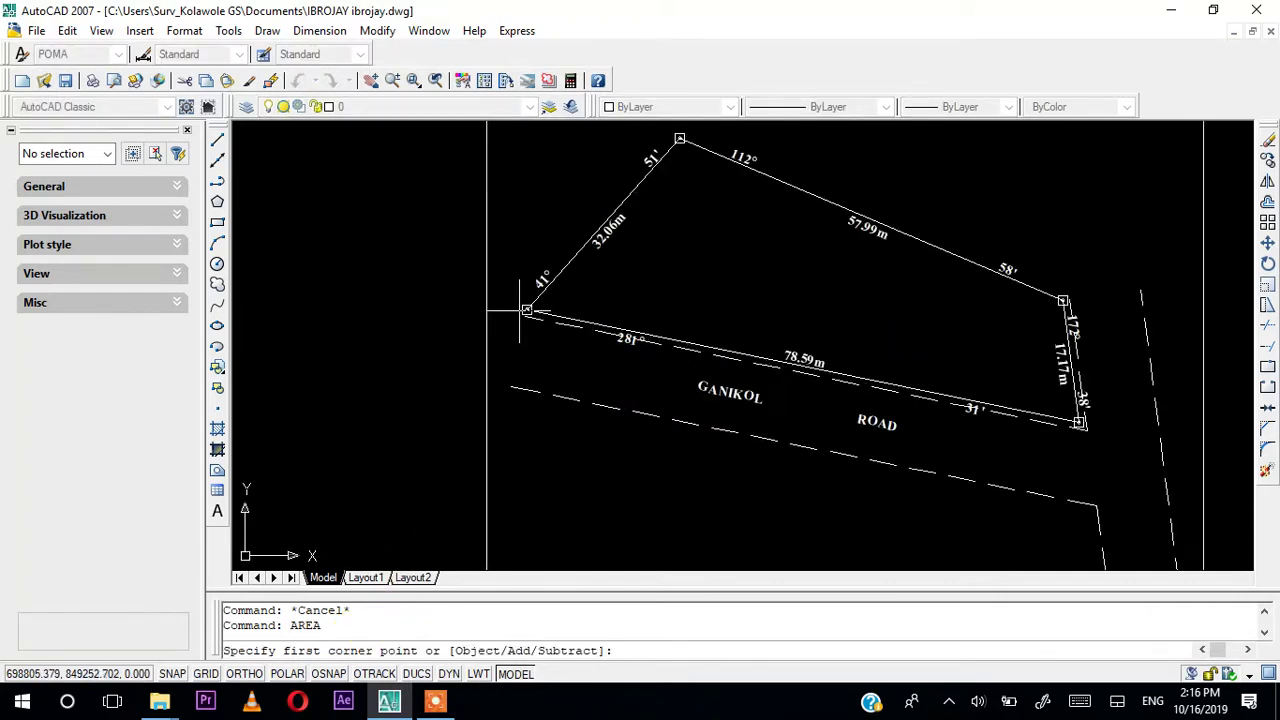
{"action": "scroll", "coordinate": [540, 327], "scroll_direction": "up", "scroll_amount": 5}
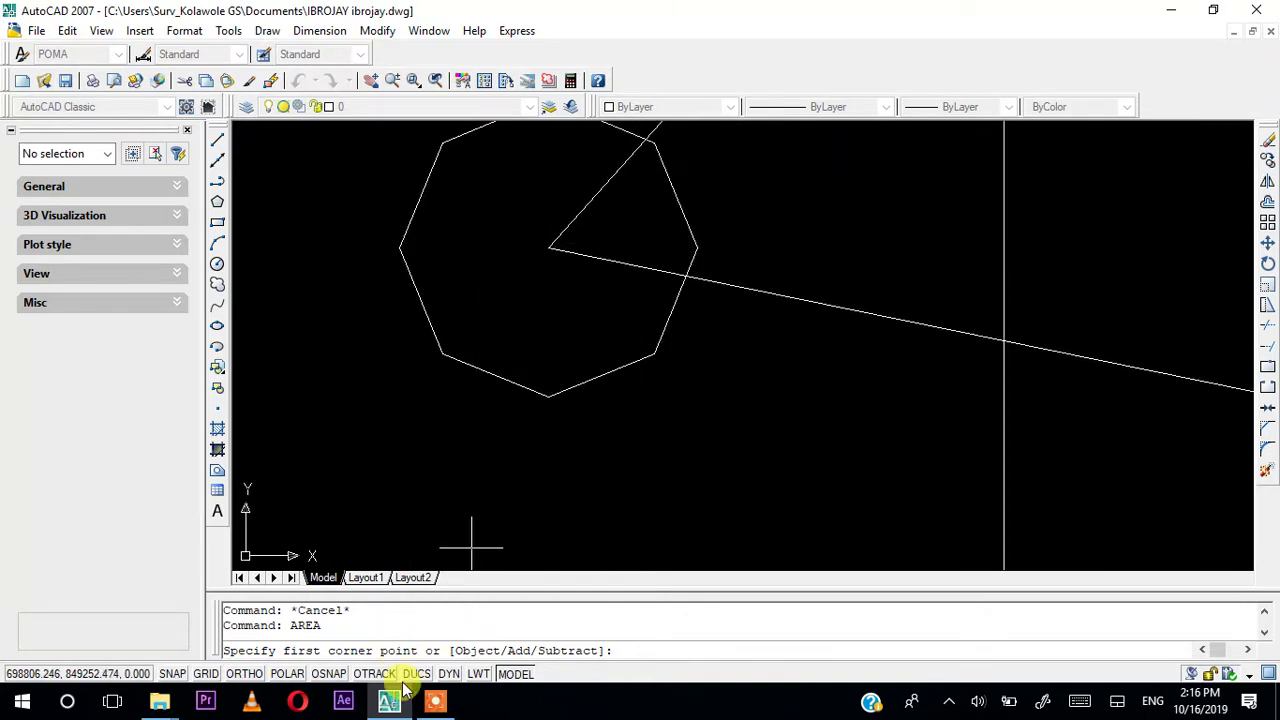
{"action": "left_click", "coordinate": [330, 675]}
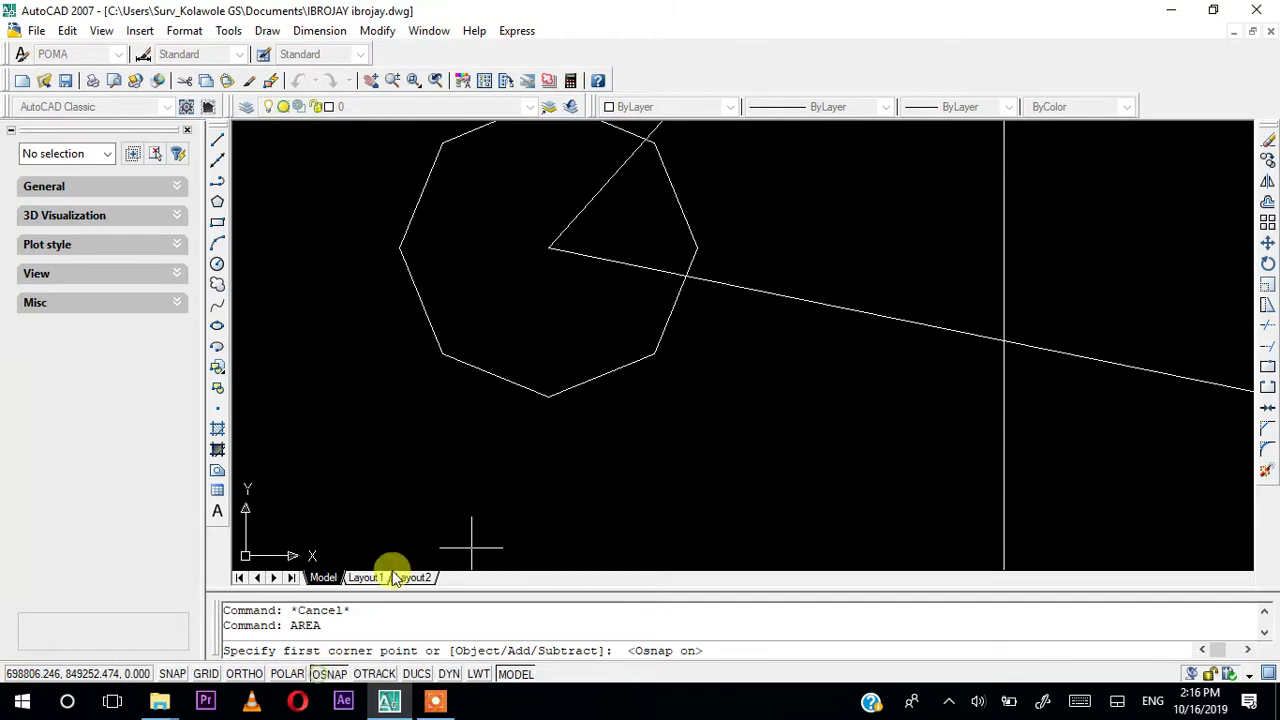
Snap to the four parcel corners, getting Area 1514.242 and Perimeter 185.683.
{"action": "left_click", "coordinate": [548, 247]}
{"action": "scroll", "coordinate": [600, 280], "scroll_direction": "down", "scroll_amount": 5}
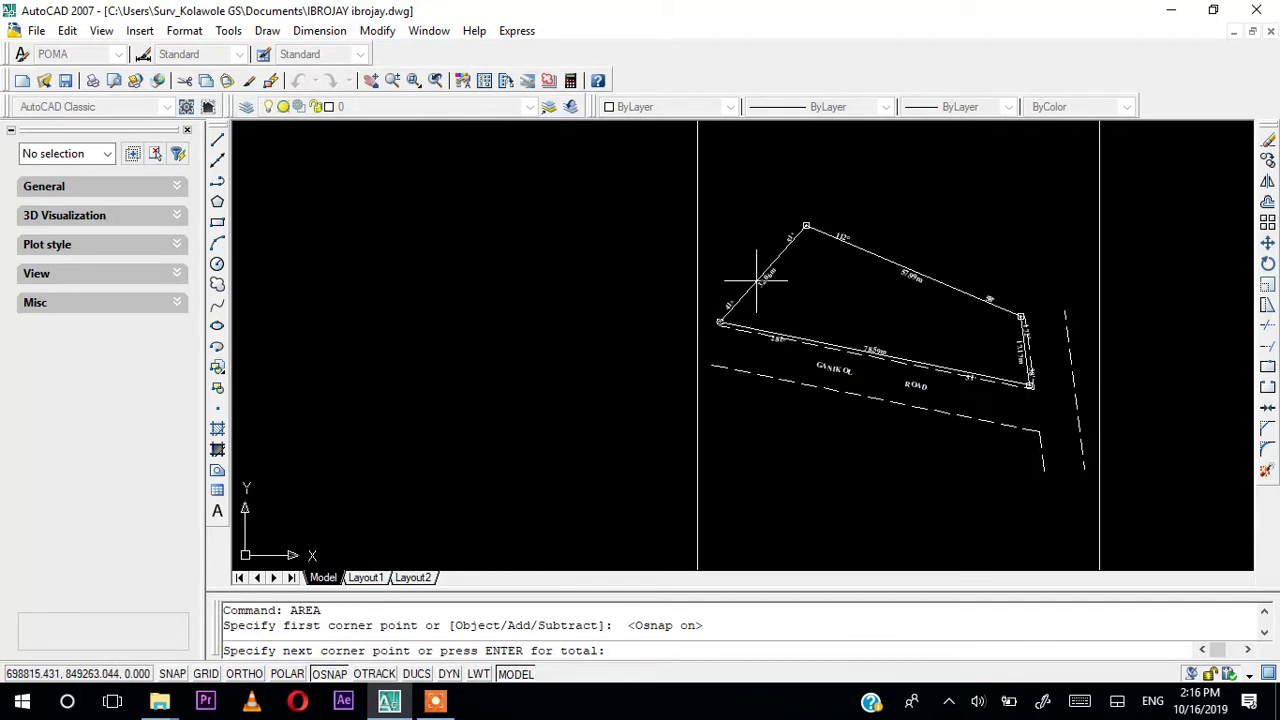
{"action": "scroll", "coordinate": [812, 235], "scroll_direction": "up", "scroll_amount": 5}
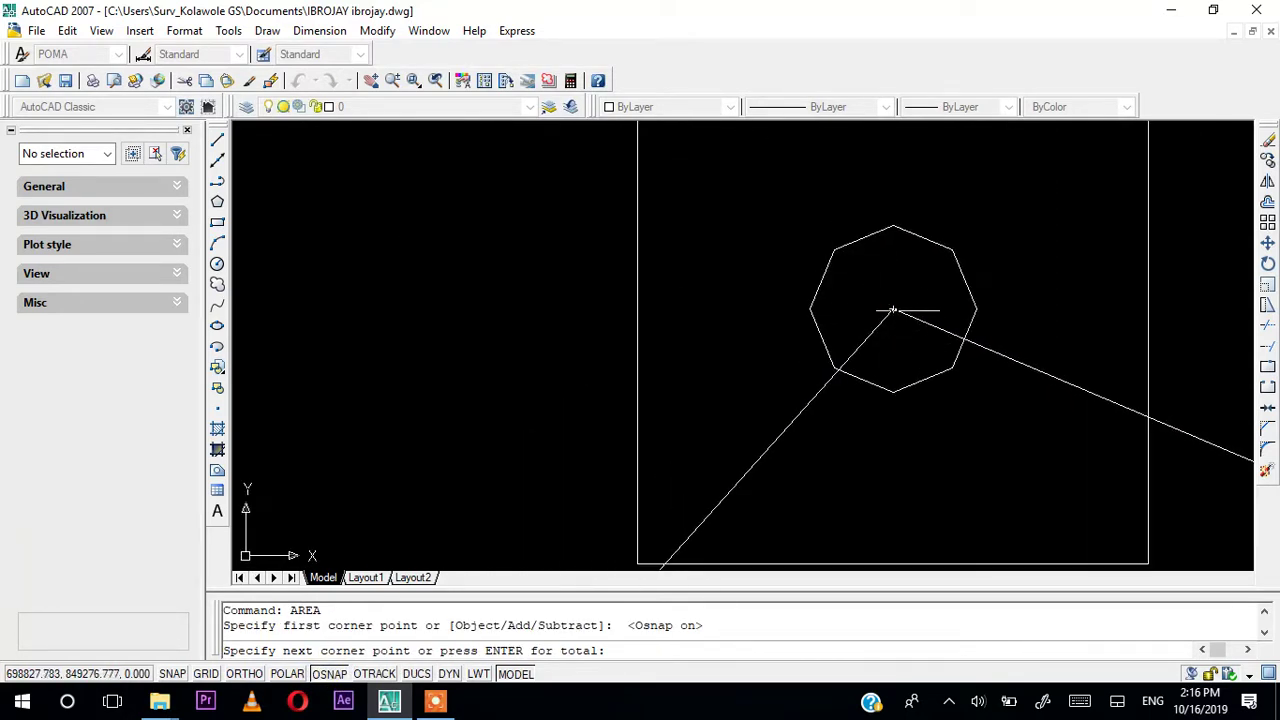
{"action": "left_click", "coordinate": [893, 308]}
{"action": "scroll", "coordinate": [974, 289], "scroll_direction": "down", "scroll_amount": 8}
{"action": "scroll", "coordinate": [1062, 327], "scroll_direction": "up", "scroll_amount": 7}
{"action": "scroll", "coordinate": [800, 270], "scroll_direction": "up", "scroll_amount": 6}
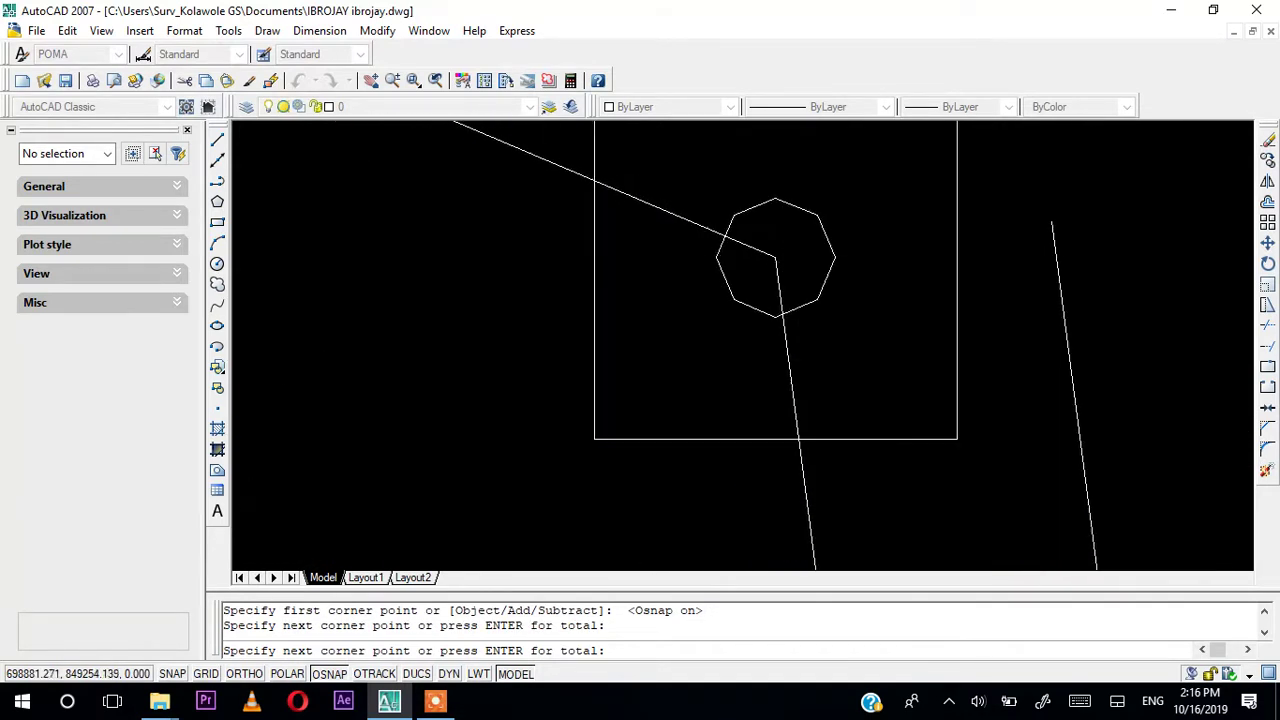
{"action": "left_click", "coordinate": [775, 257]}
{"action": "scroll", "coordinate": [885, 300], "scroll_direction": "down", "scroll_amount": 8}
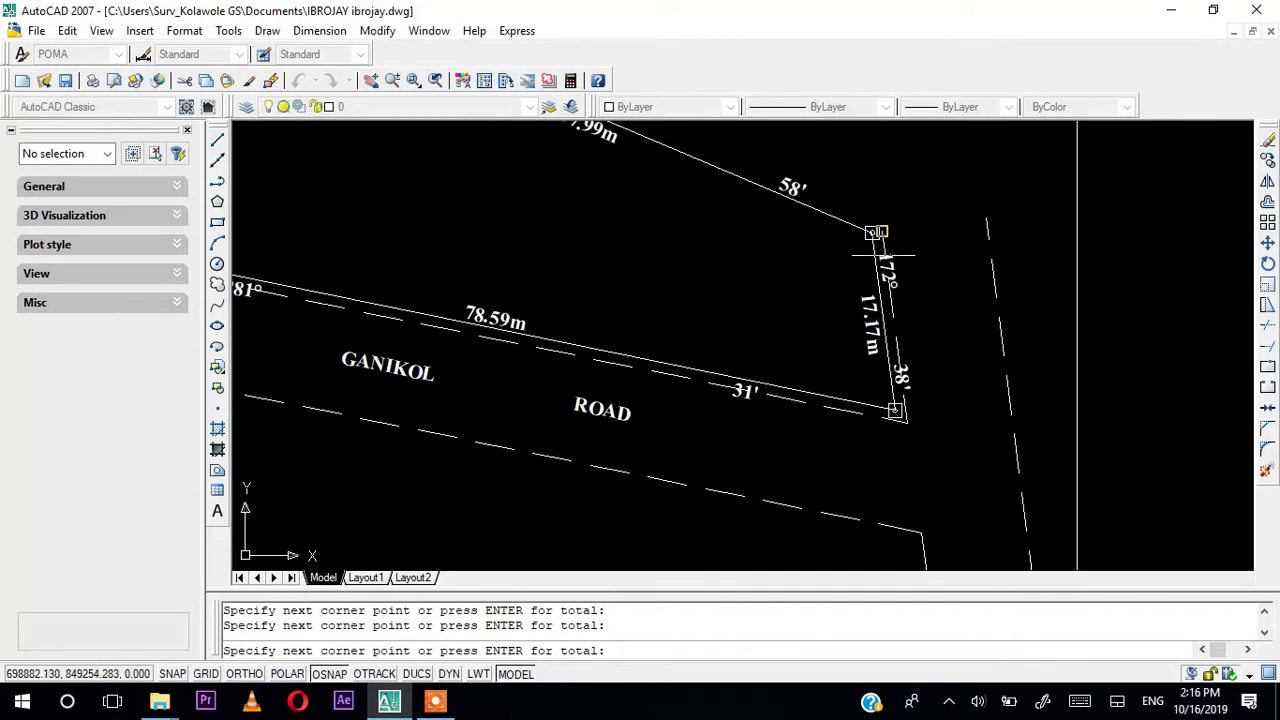
{"action": "scroll", "coordinate": [889, 307], "scroll_direction": "up", "scroll_amount": 10}
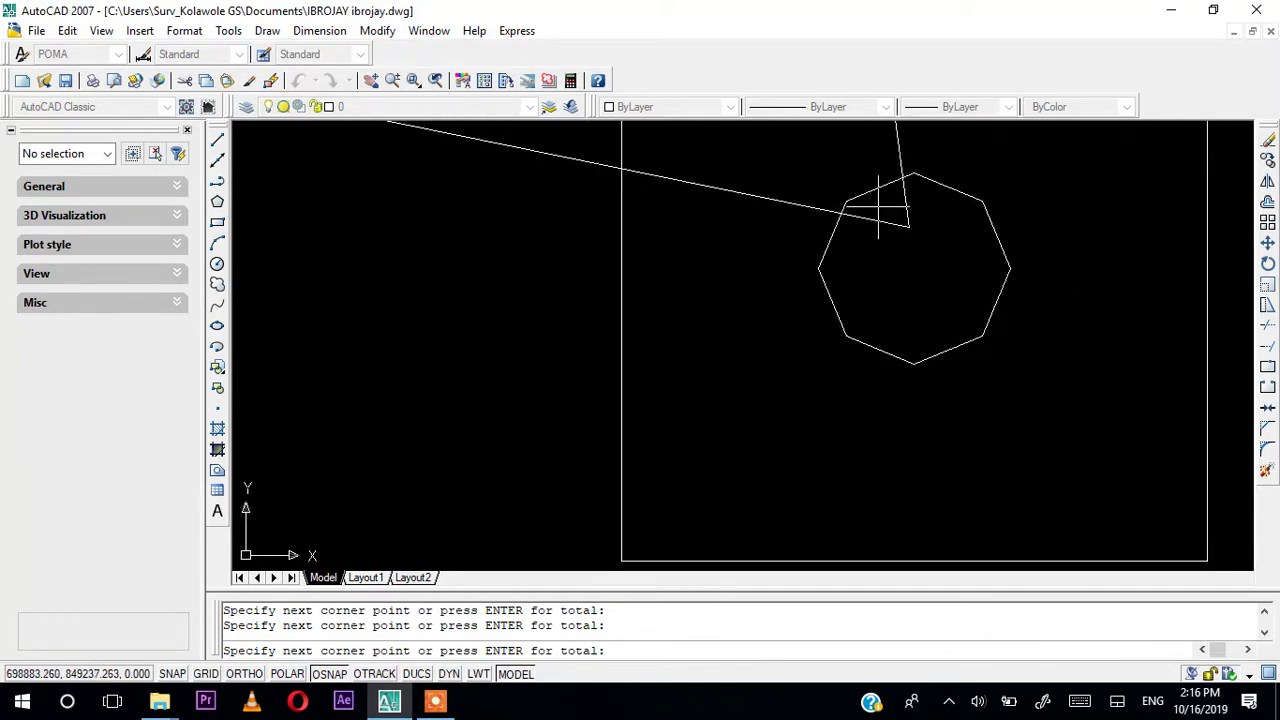
{"action": "left_click", "coordinate": [908, 227]}
{"action": "key", "text": "Return"}
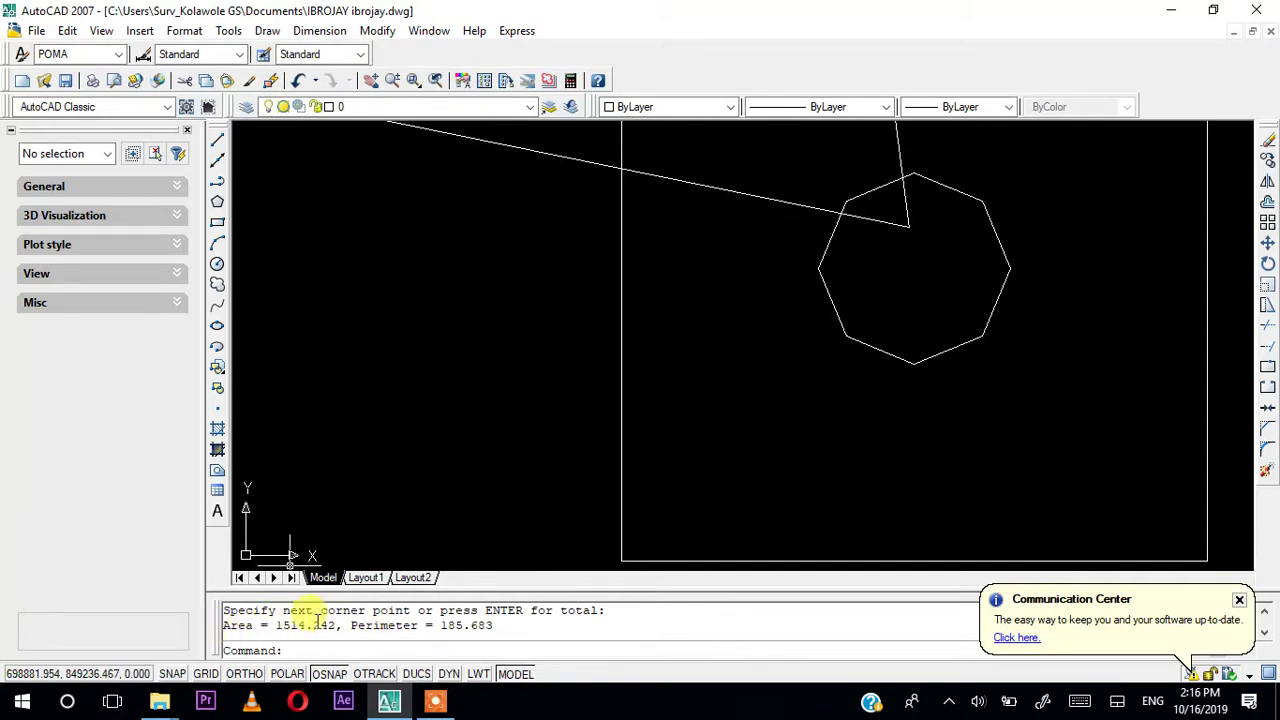
Enlarge the command history, copy the area value 1514.242, then shrink the history back.
{"action": "left_click_drag", "start_coordinate": [463, 588], "coordinate": [437, 402]}
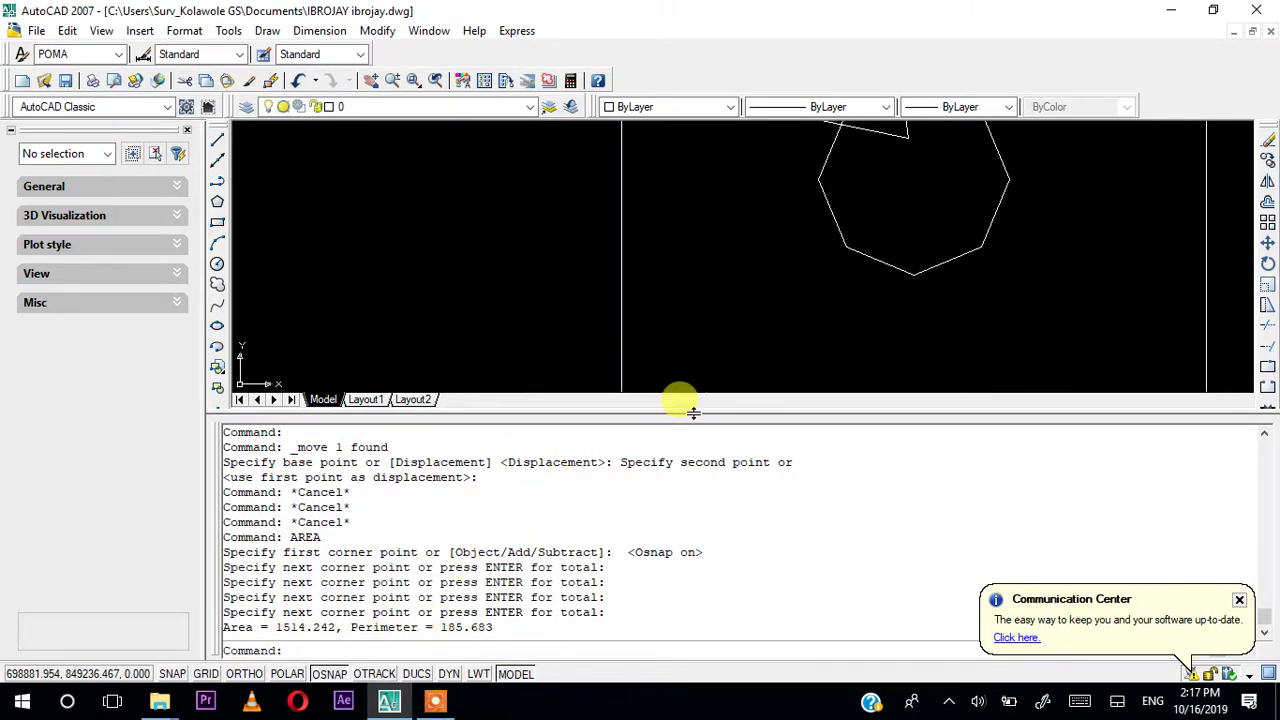
{"action": "left_click_drag", "start_coordinate": [693, 413], "coordinate": [693, 420]}
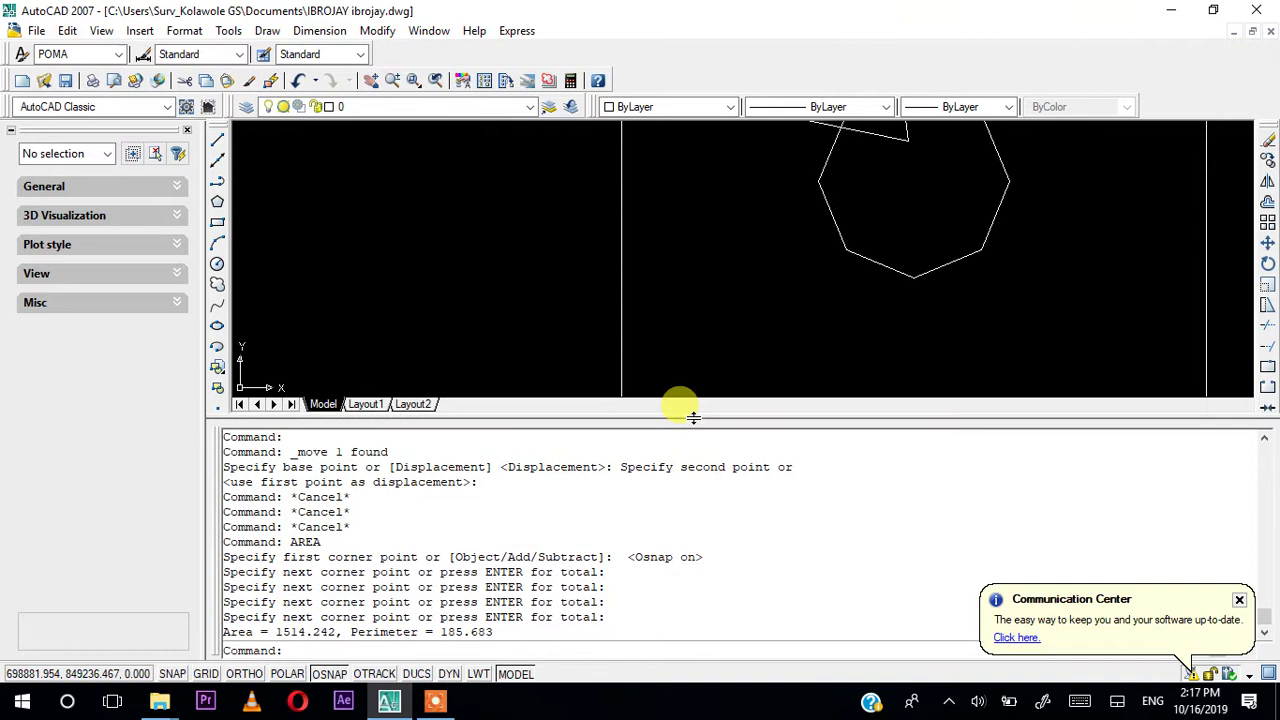
{"action": "left_click_drag", "start_coordinate": [337, 629], "coordinate": [282, 630]}
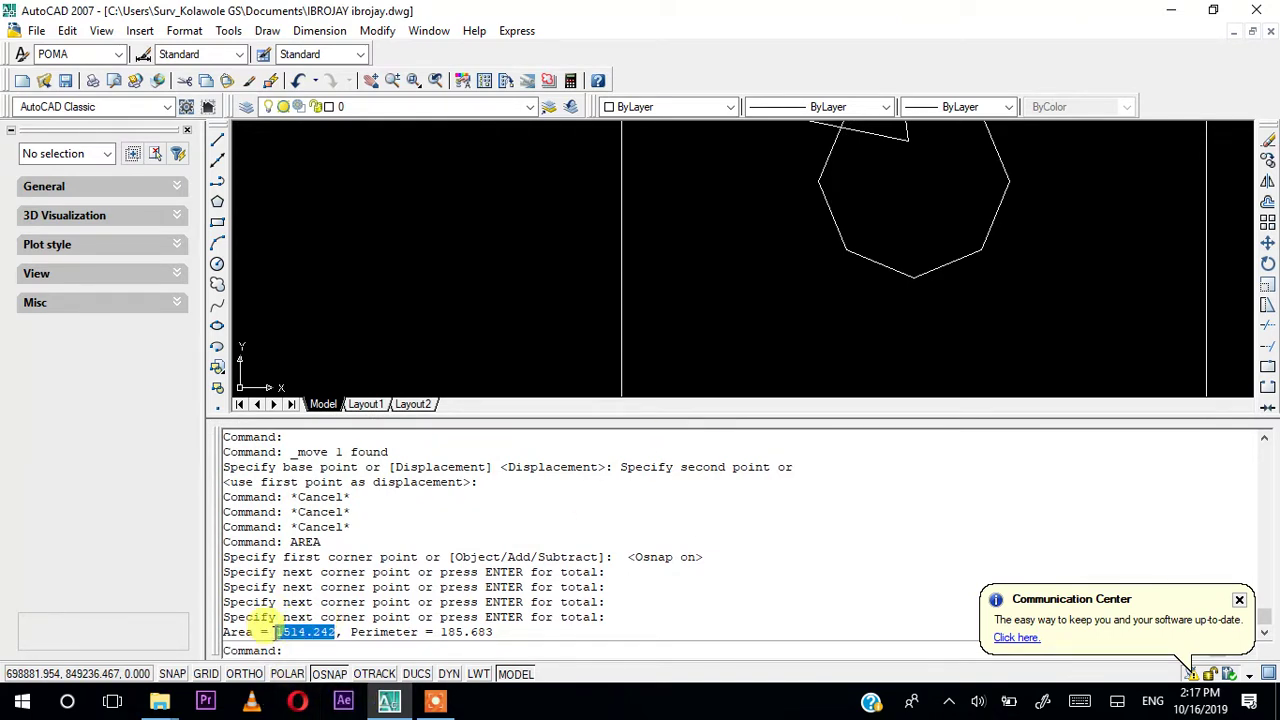
{"action": "right_click", "coordinate": [305, 639]}
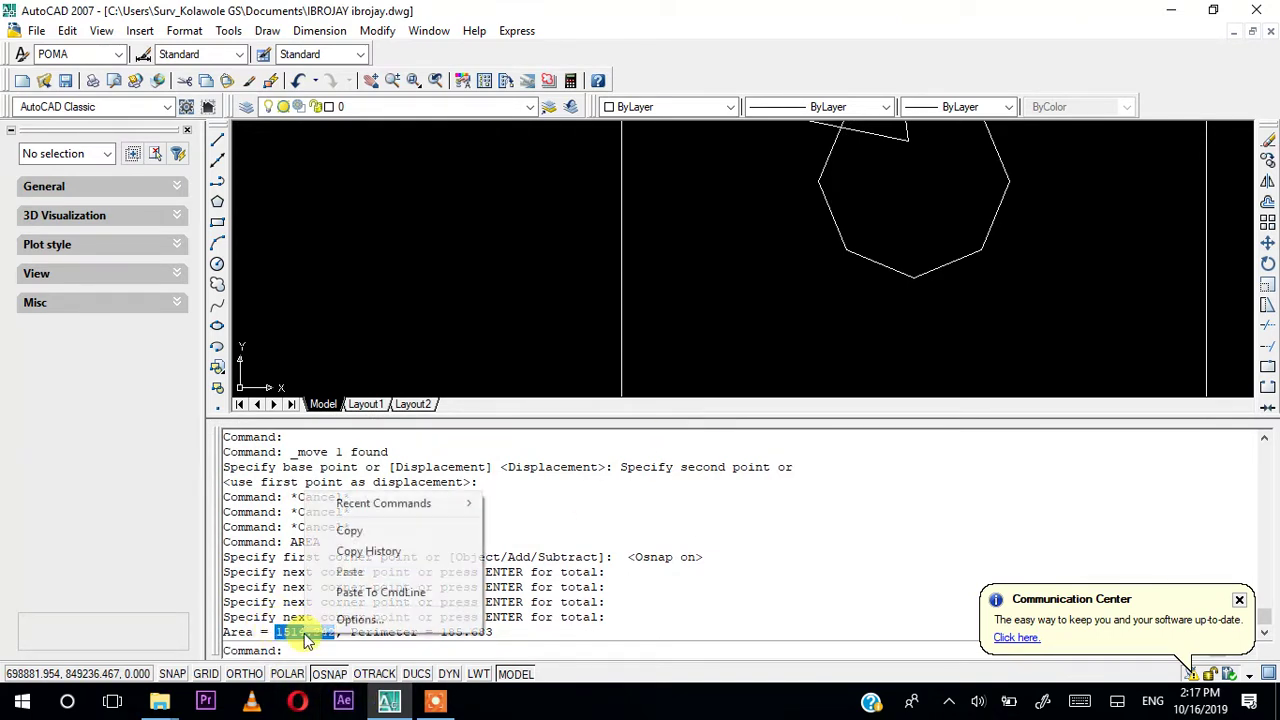
{"action": "left_click", "coordinate": [349, 530]}
{"action": "left_click_drag", "start_coordinate": [591, 409], "coordinate": [623, 600]}
{"action": "scroll", "coordinate": [763, 246], "scroll_direction": "down", "scroll_amount": 5}
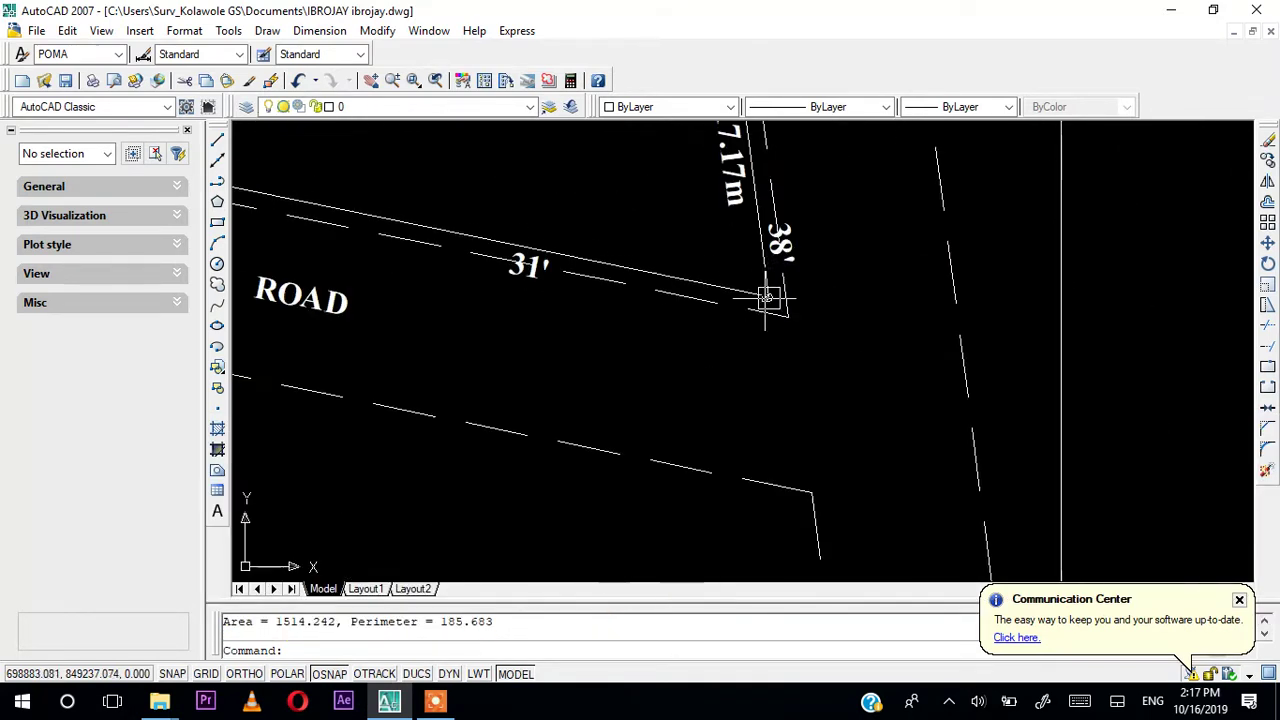
{"action": "scroll", "coordinate": [695, 167], "scroll_direction": "up", "scroll_amount": 5}
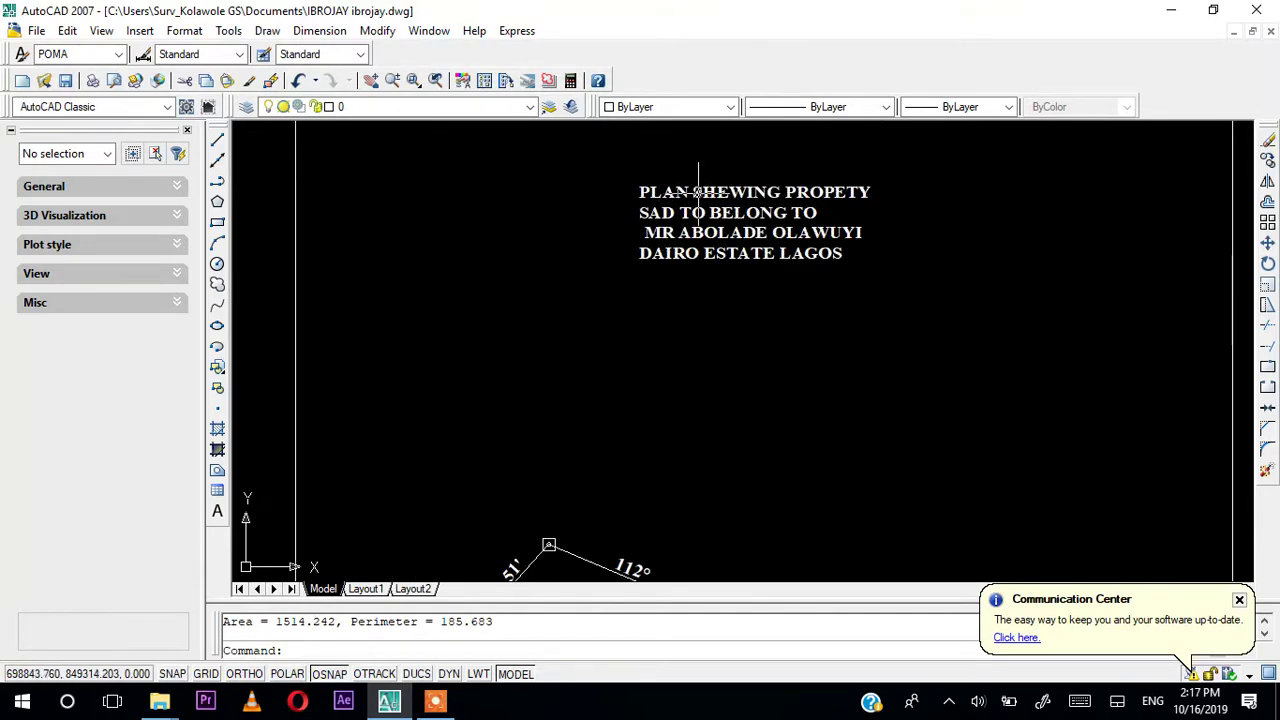
In the title text, add a new line reading AREA= with the pasted 1514.242 and m.
{"action": "left_click", "coordinate": [700, 192]}
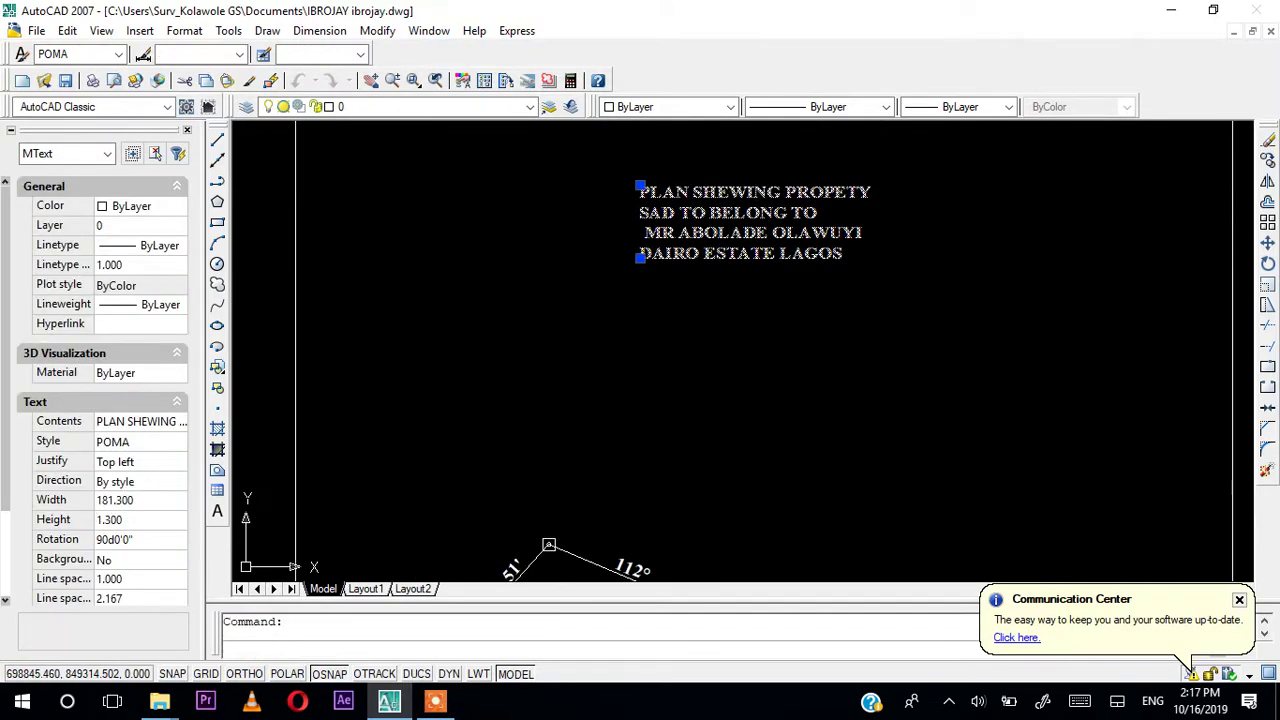
{"action": "double_click", "coordinate": [778, 212]}
{"action": "key", "text": "Return"}
{"action": "key", "text": "Return"}
{"action": "key", "text": "Return"}
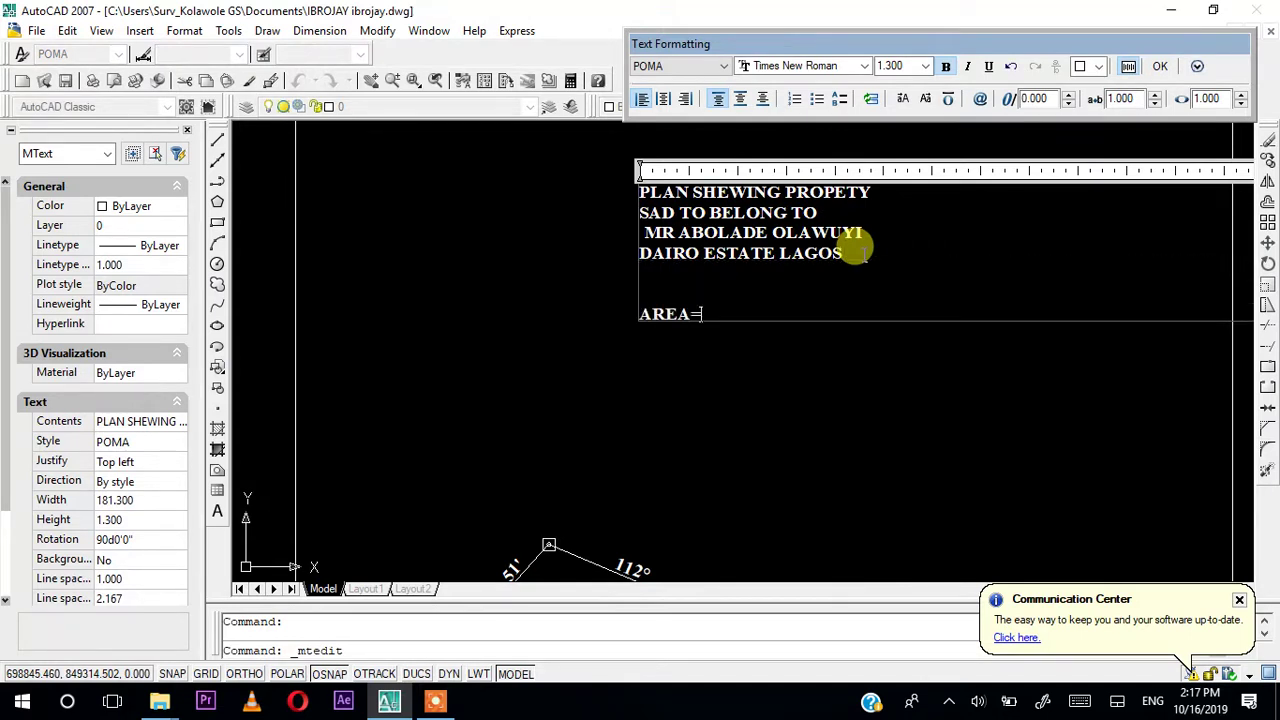
{"action": "type", "text": "AREA="}
{"action": "key", "text": "ctrl+v"}
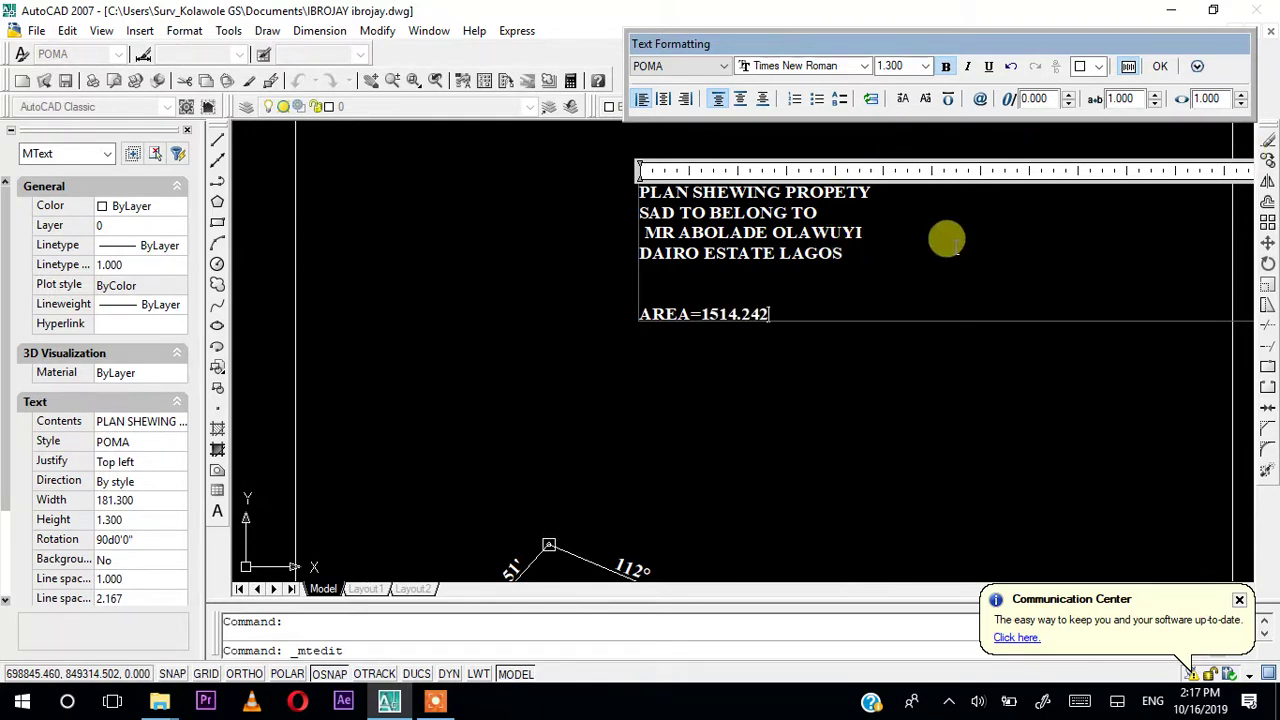
{"action": "type", "text": "m"}
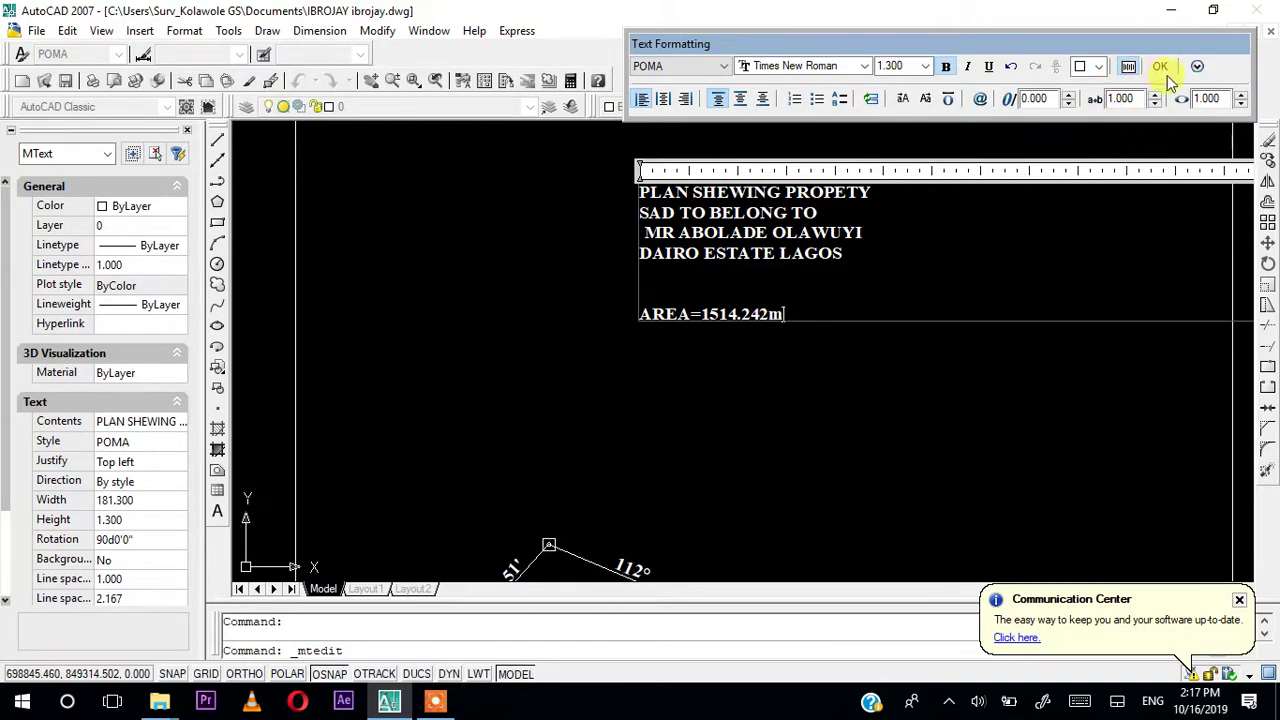
Insert the squared symbol after m, remove a stray 2, and select all the title text.
{"action": "left_click", "coordinate": [1196, 66]}
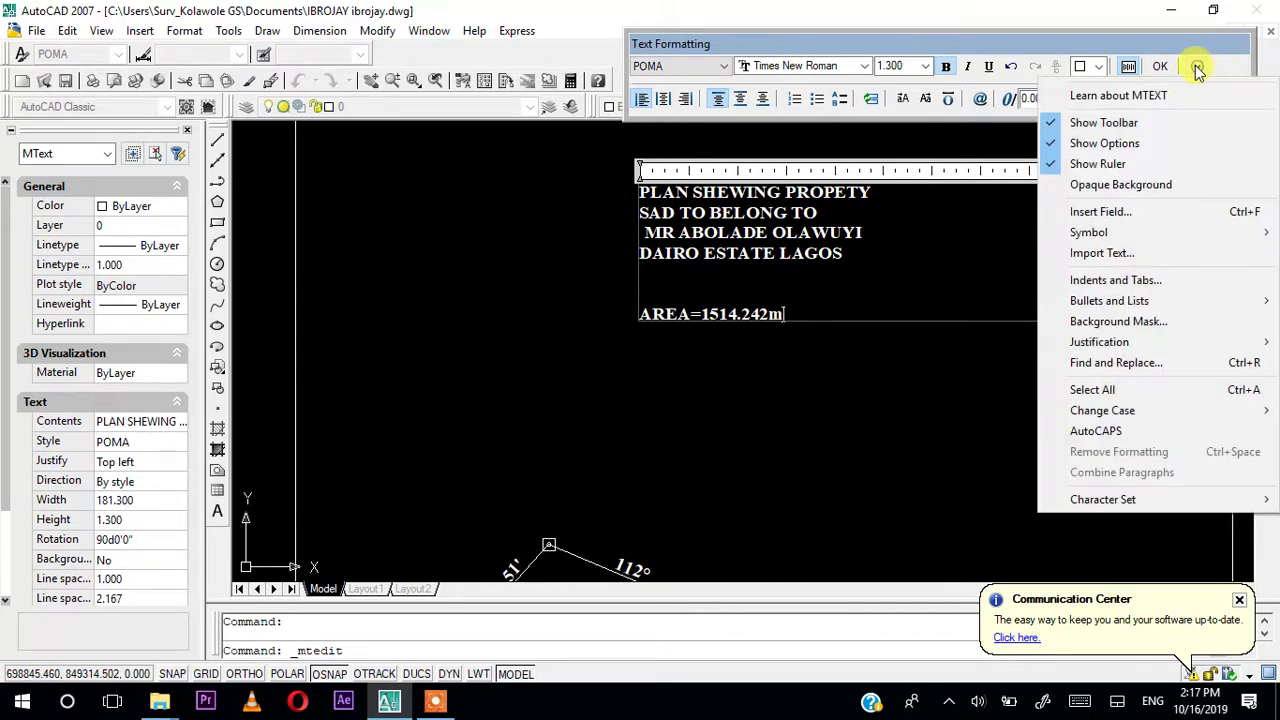
{"action": "mouse_move", "coordinate": [1095, 234]}
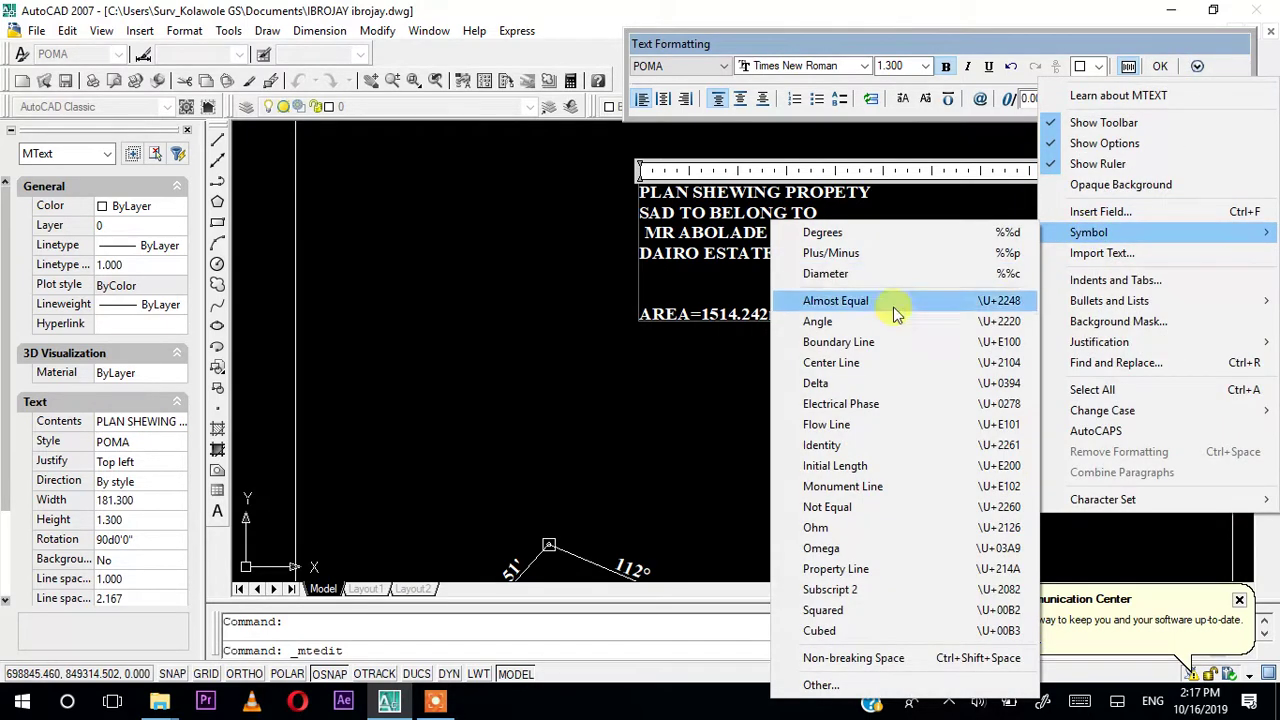
{"action": "left_click", "coordinate": [837, 609]}
{"action": "scroll", "coordinate": [771, 290], "scroll_direction": "up", "scroll_amount": 6}
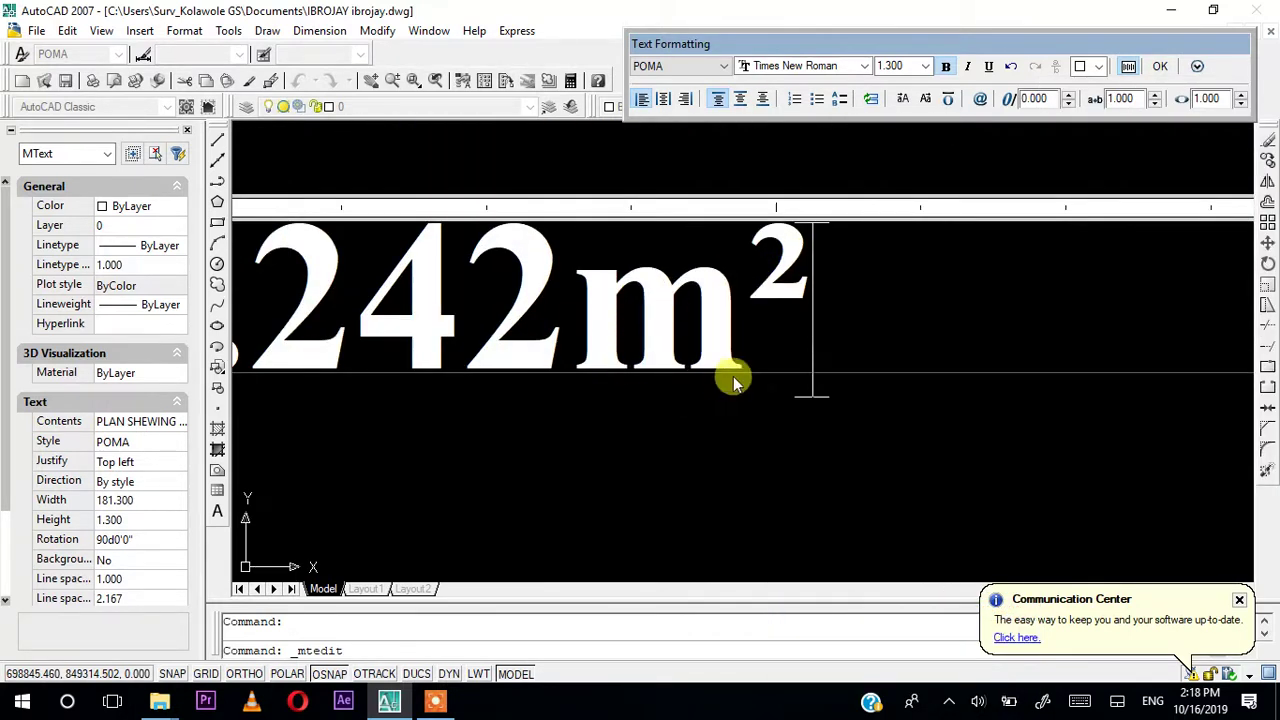
{"action": "type", "text": "2"}
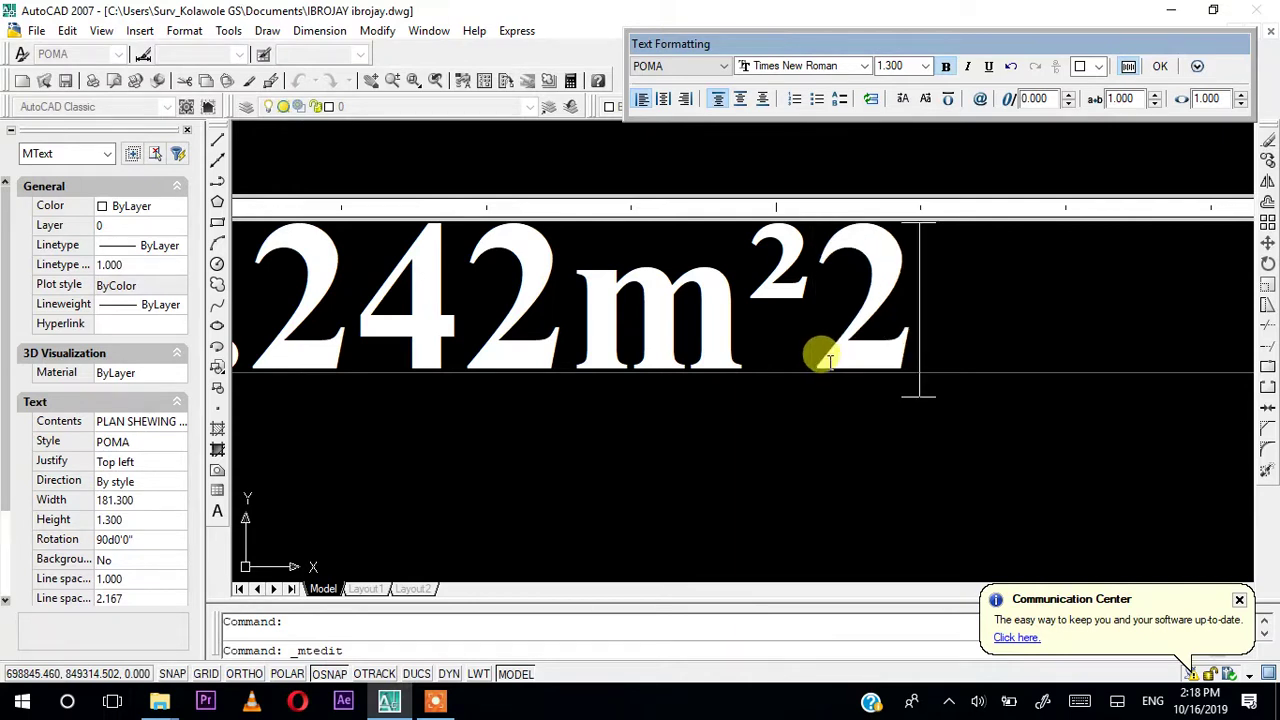
{"action": "key", "text": "BackSpace"}
{"action": "scroll", "coordinate": [771, 325], "scroll_direction": "down", "scroll_amount": 3}
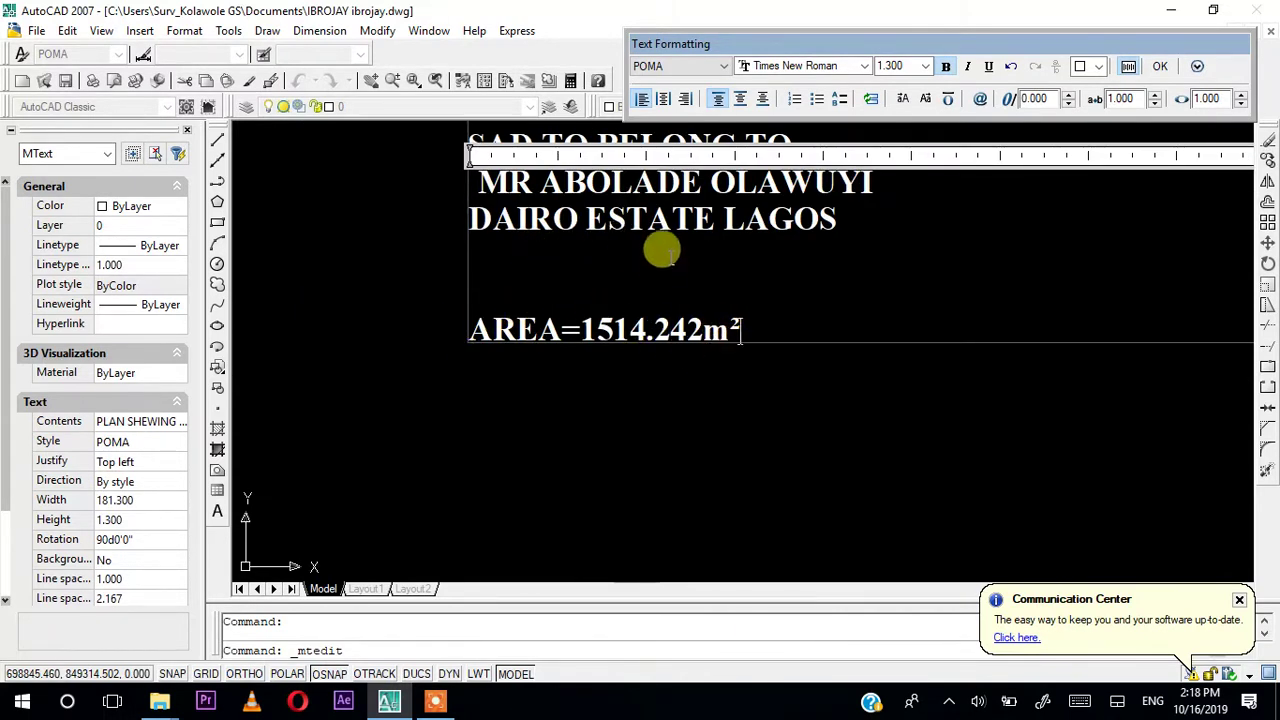
{"action": "key", "text": "ctrl+a"}
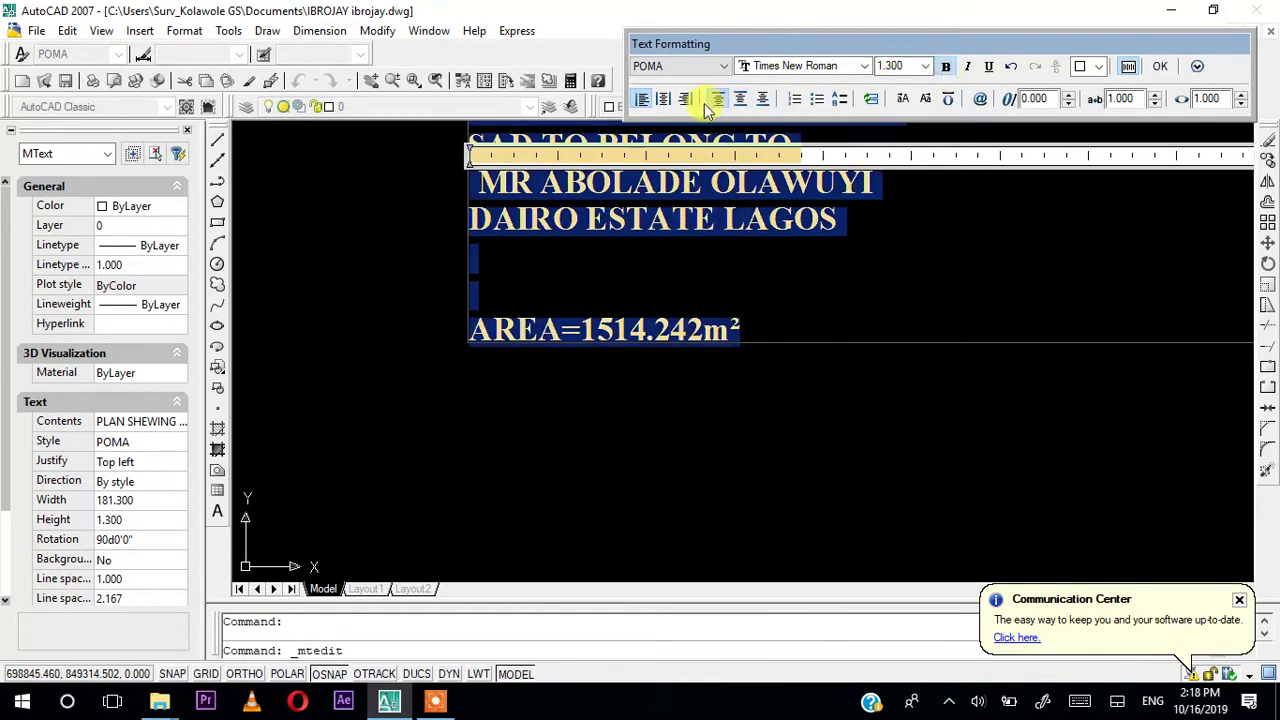
Change the whole title block's text height from 1.300 to 2.000 and close the editor.
{"action": "left_click", "coordinate": [966, 68]}
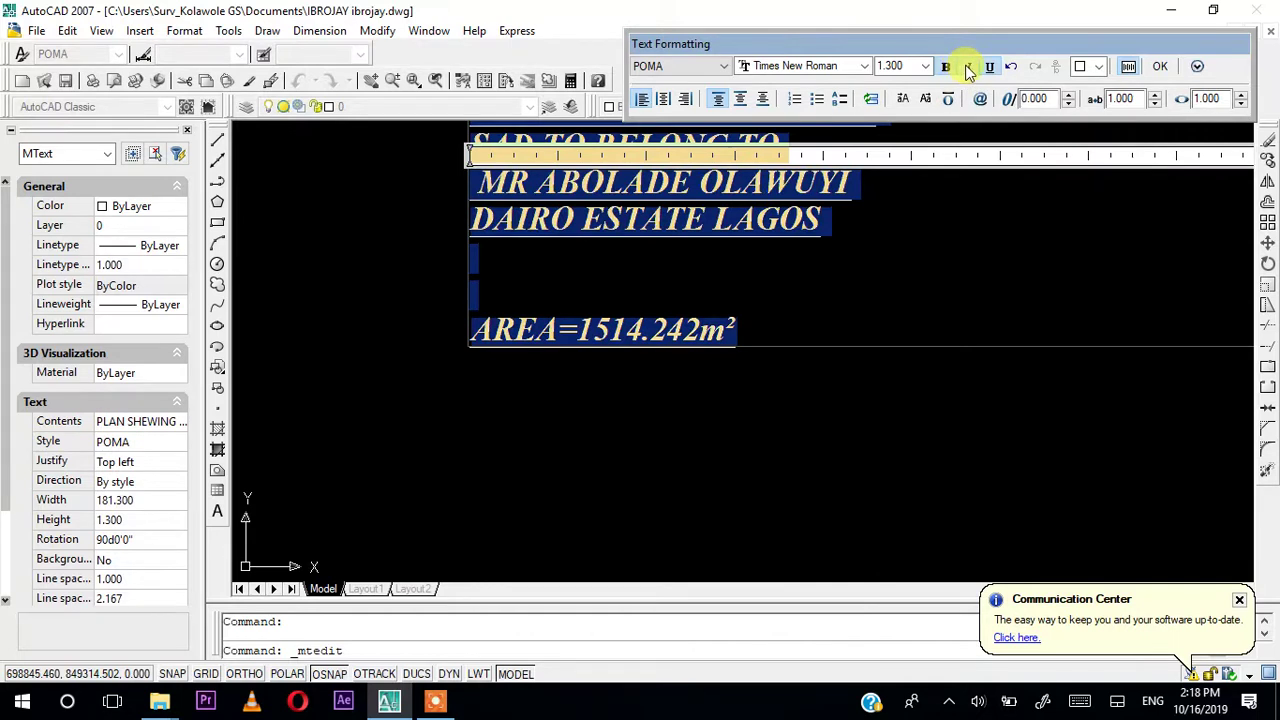
{"action": "left_click", "coordinate": [968, 70]}
{"action": "left_click", "coordinate": [929, 67]}
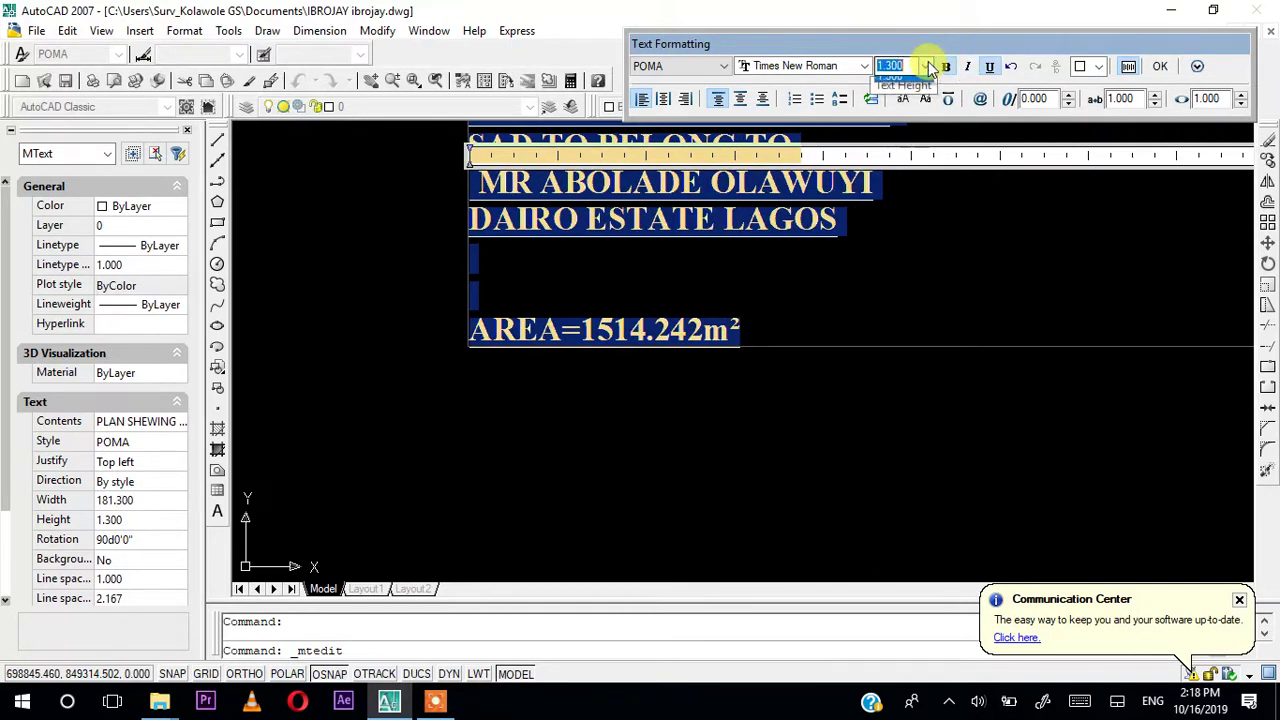
{"action": "left_click", "coordinate": [924, 66]}
{"action": "left_click", "coordinate": [893, 66]}
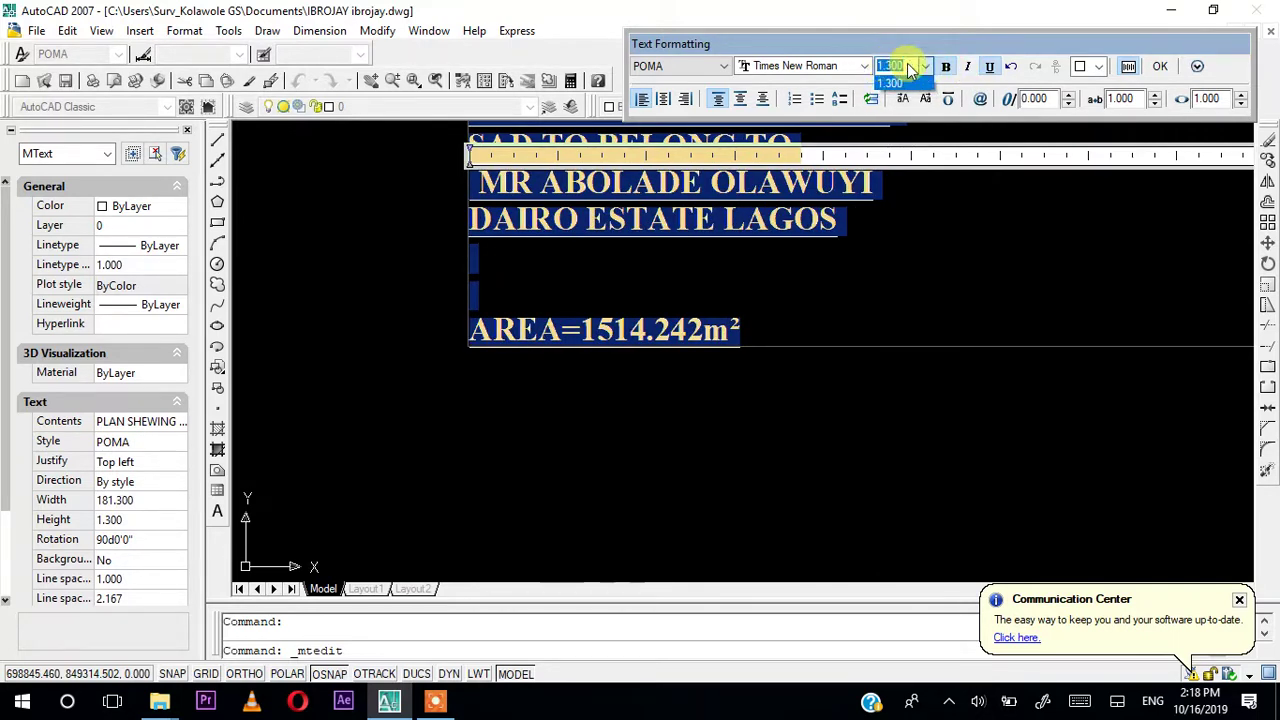
{"action": "type", "text": "2"}
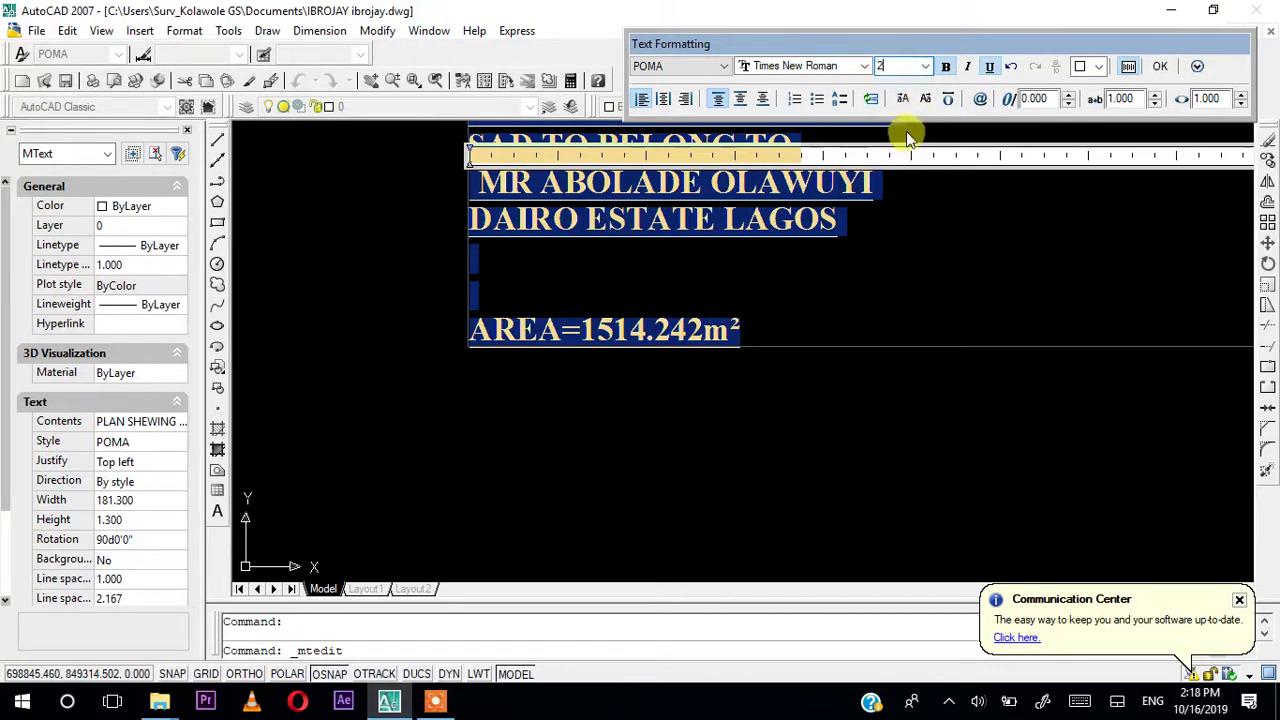
{"action": "key", "text": "Return"}
{"action": "left_click", "coordinate": [924, 66]}
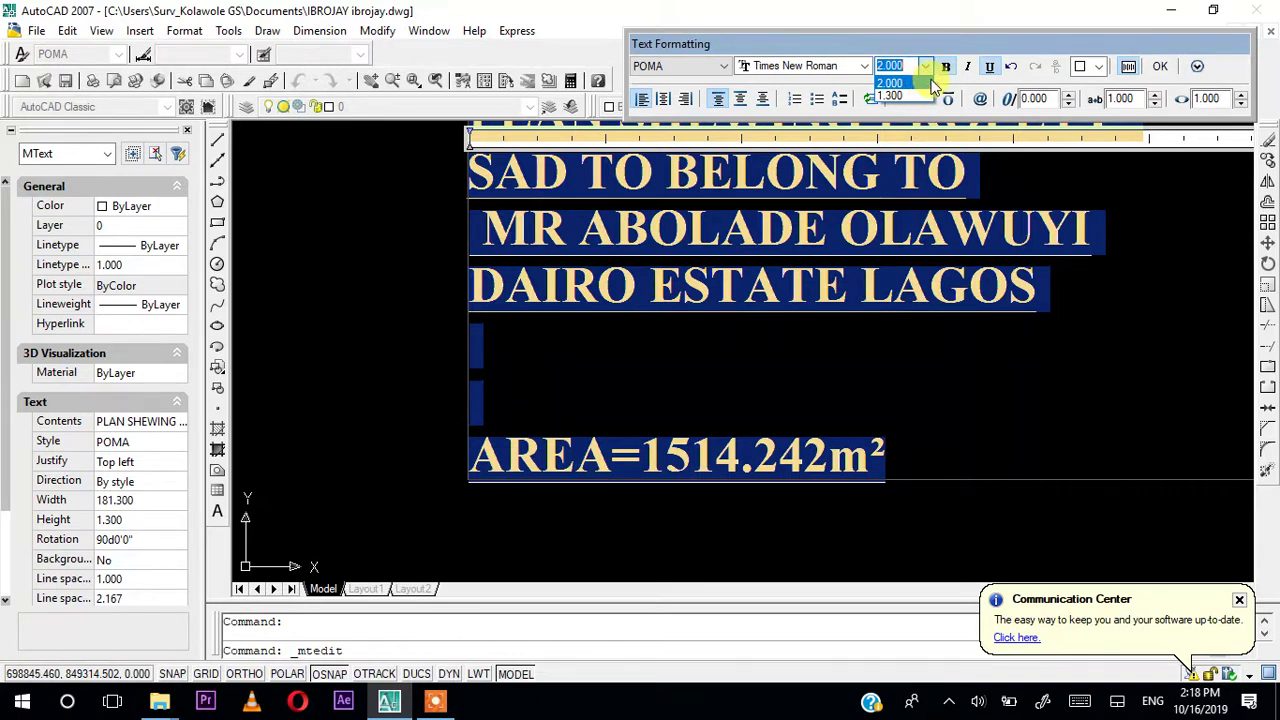
{"action": "left_click", "coordinate": [923, 80]}
{"action": "key", "text": "ctrl+Return"}
{"action": "scroll", "coordinate": [600, 315], "scroll_direction": "down", "scroll_amount": 10}
{"action": "middle_click_drag", "start_coordinate": [814, 320], "coordinate": [654, 320]}
{"action": "scroll", "coordinate": [585, 320], "scroll_direction": "up", "scroll_amount": 8}
{"action": "scroll", "coordinate": [586, 386], "scroll_direction": "down", "scroll_amount": 6}
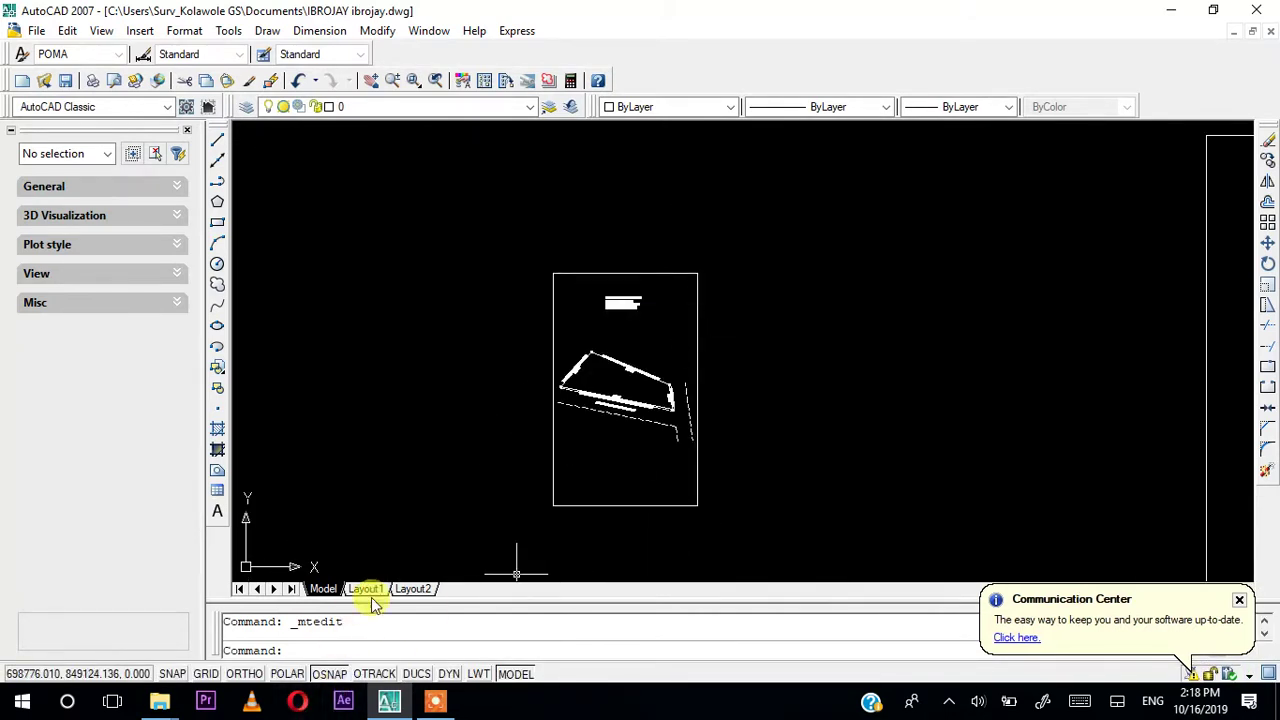
Open Notepad and start a 'text size' note: 1:500 at 1.2, 1:1000 at 2.4.
{"action": "key", "text": "super"}
{"action": "type", "text": "not"}
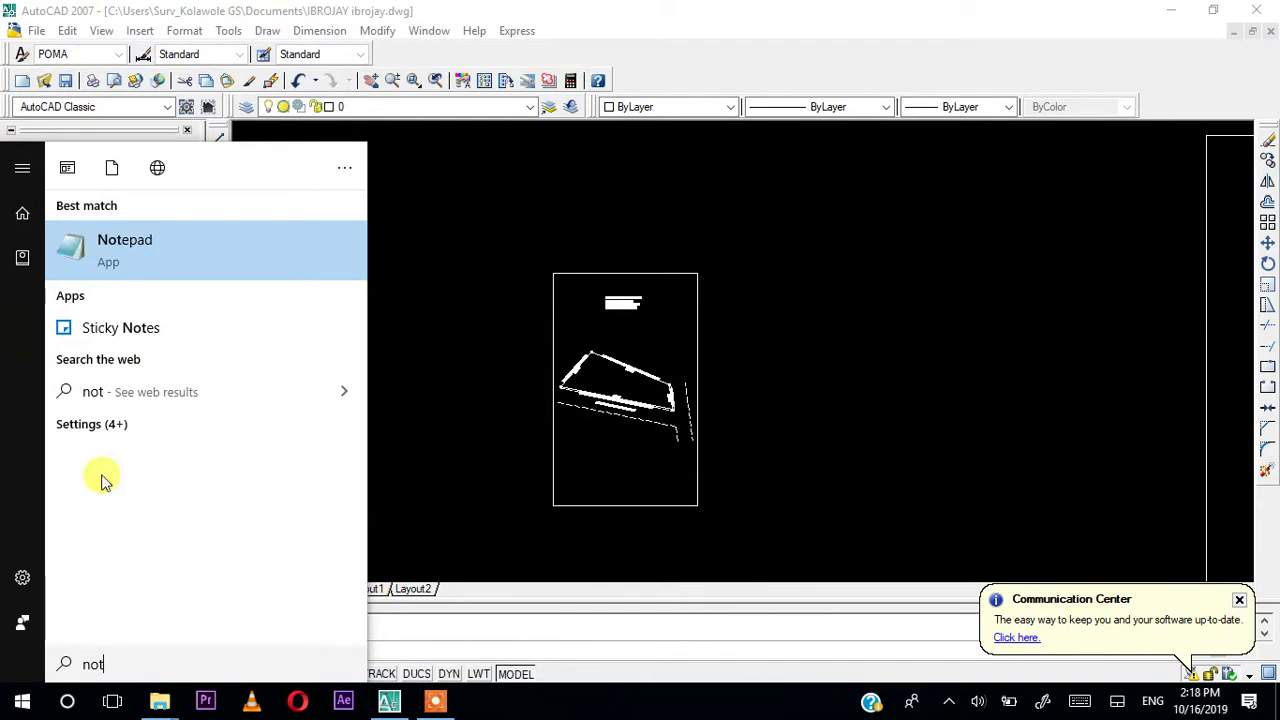
{"action": "left_click", "coordinate": [191, 251]}
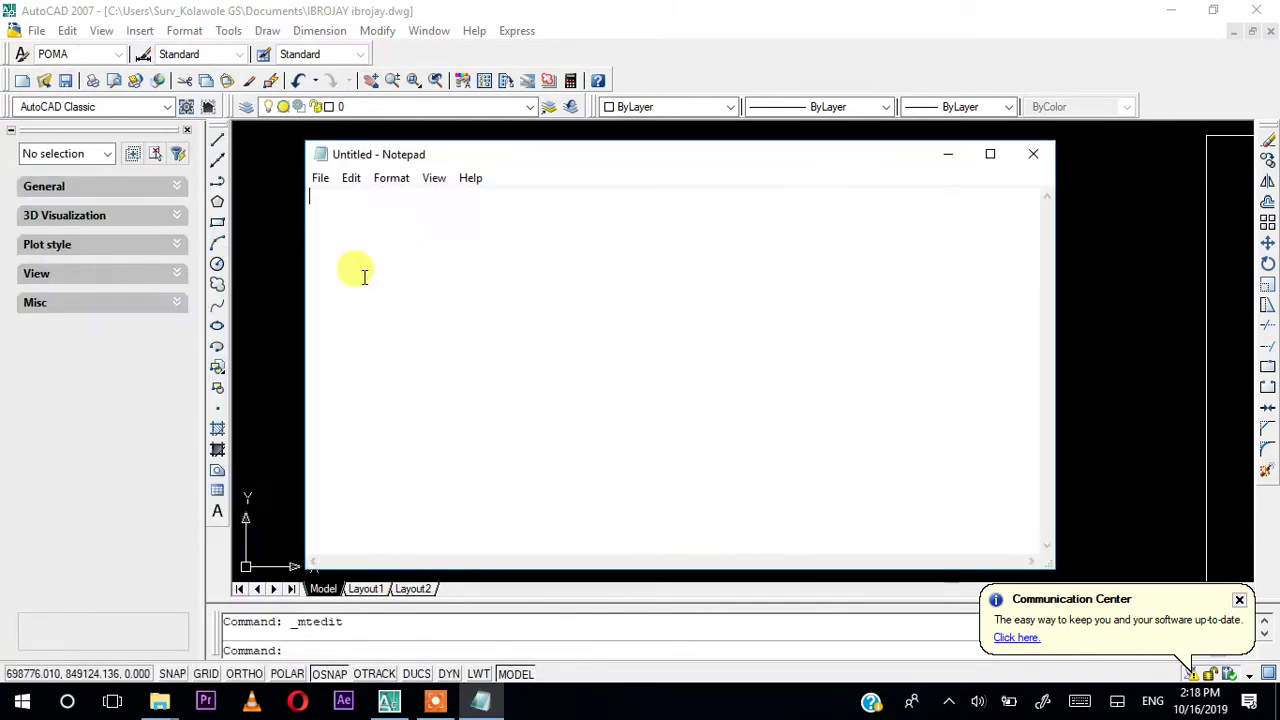
{"action": "type", "text": "text size"}
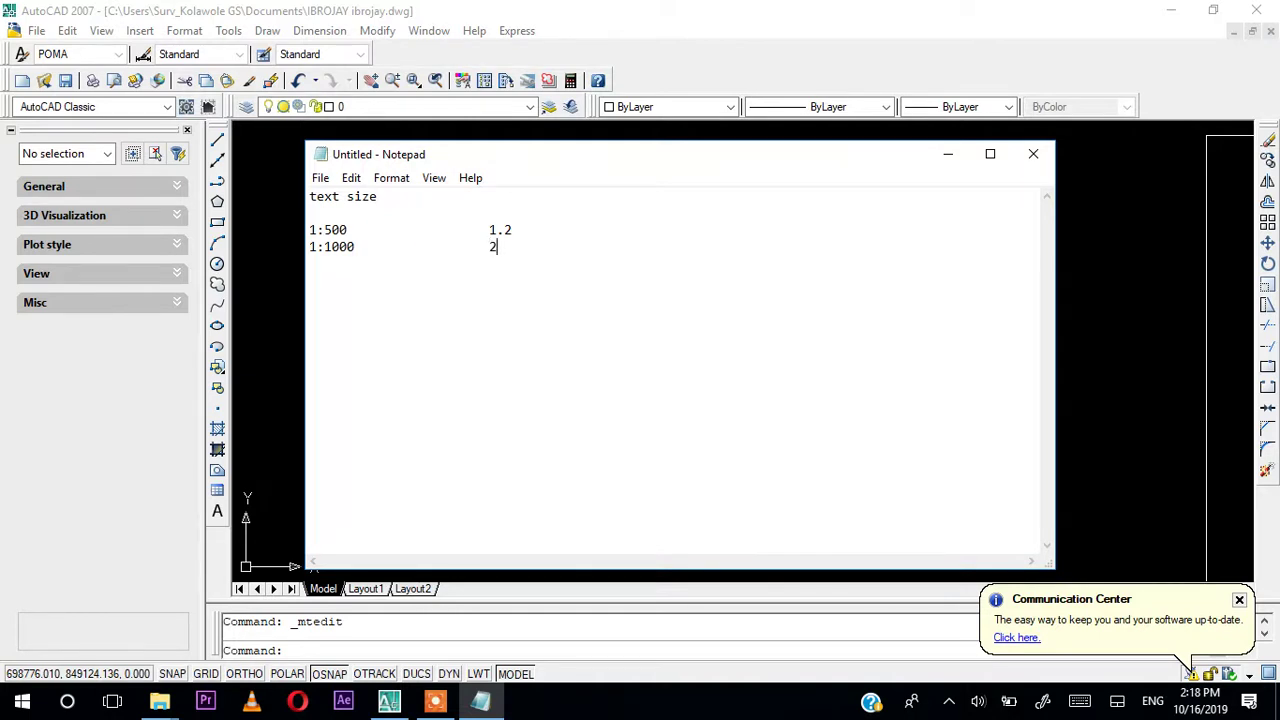
{"action": "type", "text": "4"}
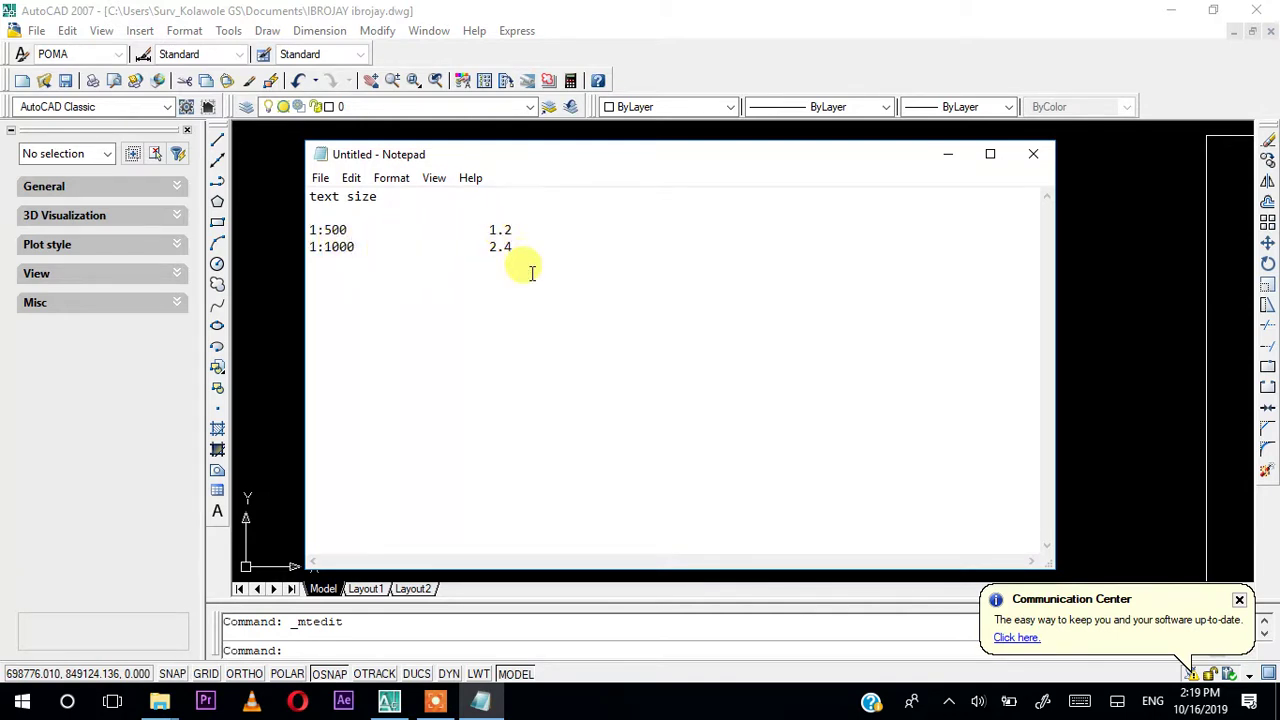
{"action": "key", "text": "Return"}
{"action": "key", "text": "Return"}
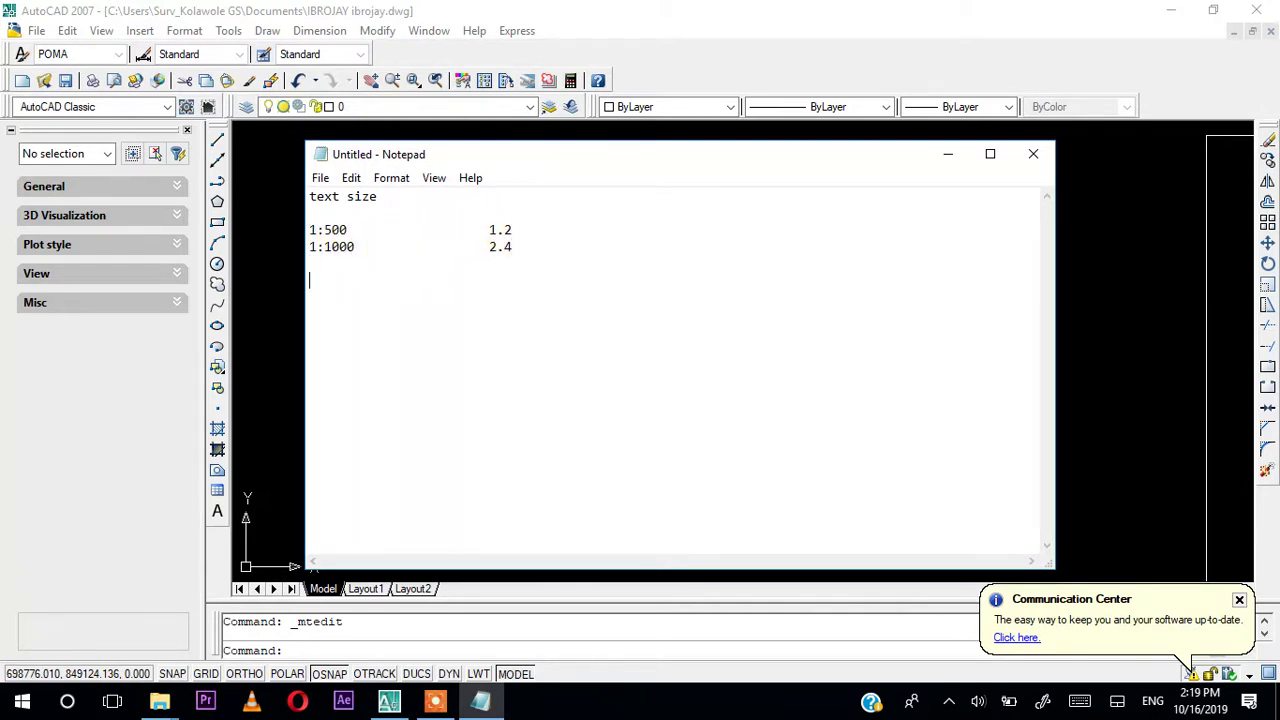
Type the tab-separated border rows: 1:500 at 100x160 and 1:1000 at 200x320.
{"action": "type", "text": "border "}
{"action": "type", "text": "1:500"}
{"action": "key", "text": "Tab"}
{"action": "key", "text": "Tab"}
{"action": "key", "text": "Tab"}
{"action": "type", "text": "100"}
{"action": "type", "text": "x160"}
{"action": "key", "text": "Return"}
{"action": "type", "text": "1"}
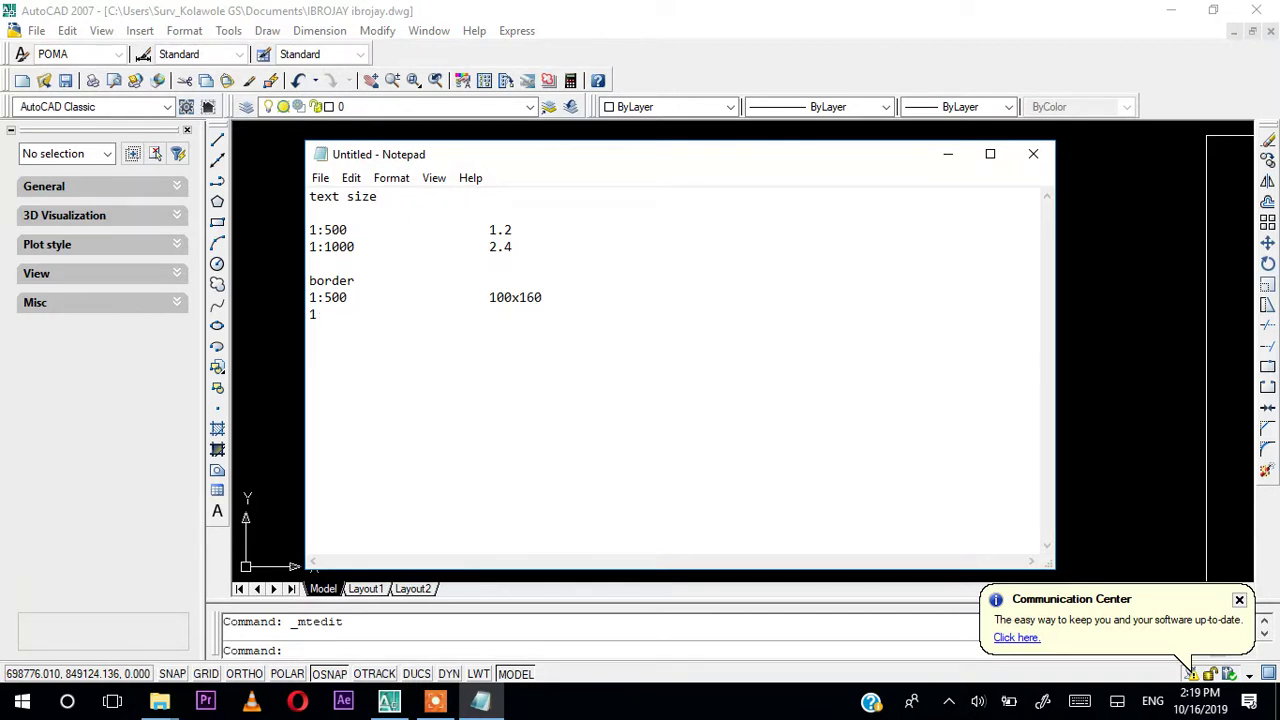
{"action": "type", "text": ":1000"}
{"action": "key", "text": "Tab"}
{"action": "key", "text": "Tab"}
{"action": "key", "text": "Tab"}
{"action": "key", "text": "Tab"}
{"action": "type", "text": "200x320"}
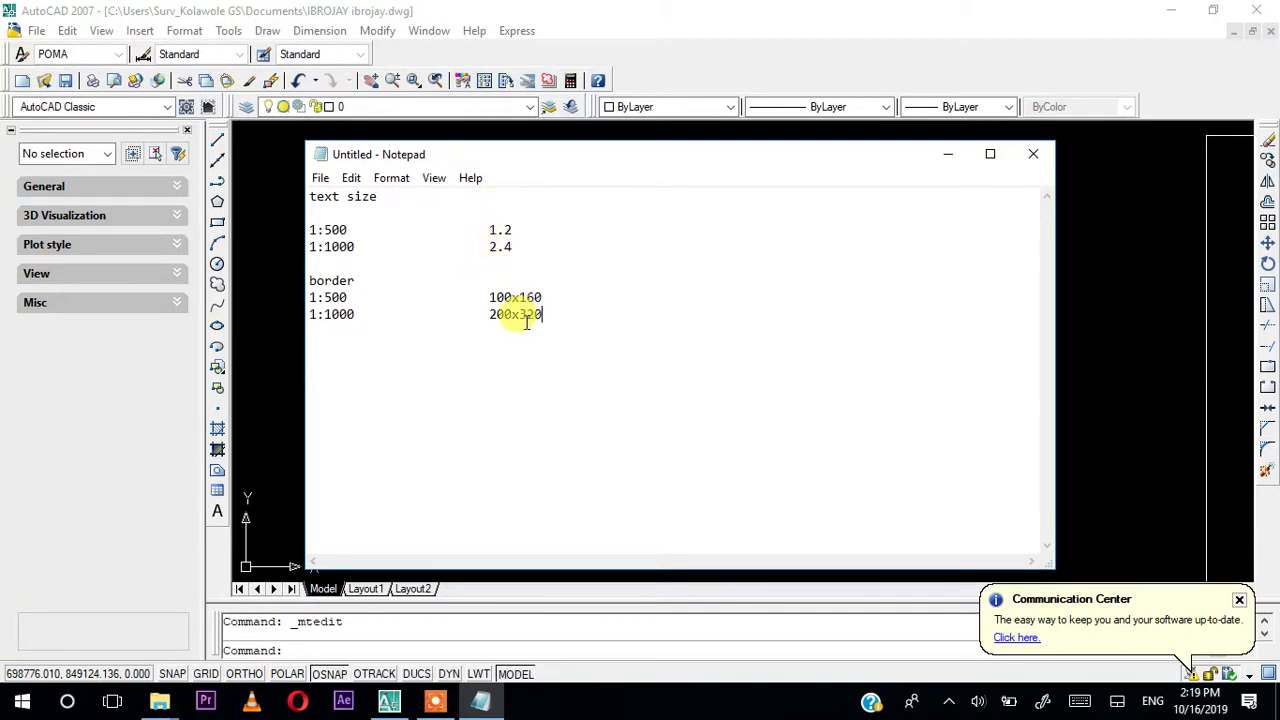
Insert a blank line beneath the 'border' heading, then return to AutoCAD.
{"action": "left_click", "coordinate": [403, 270]}
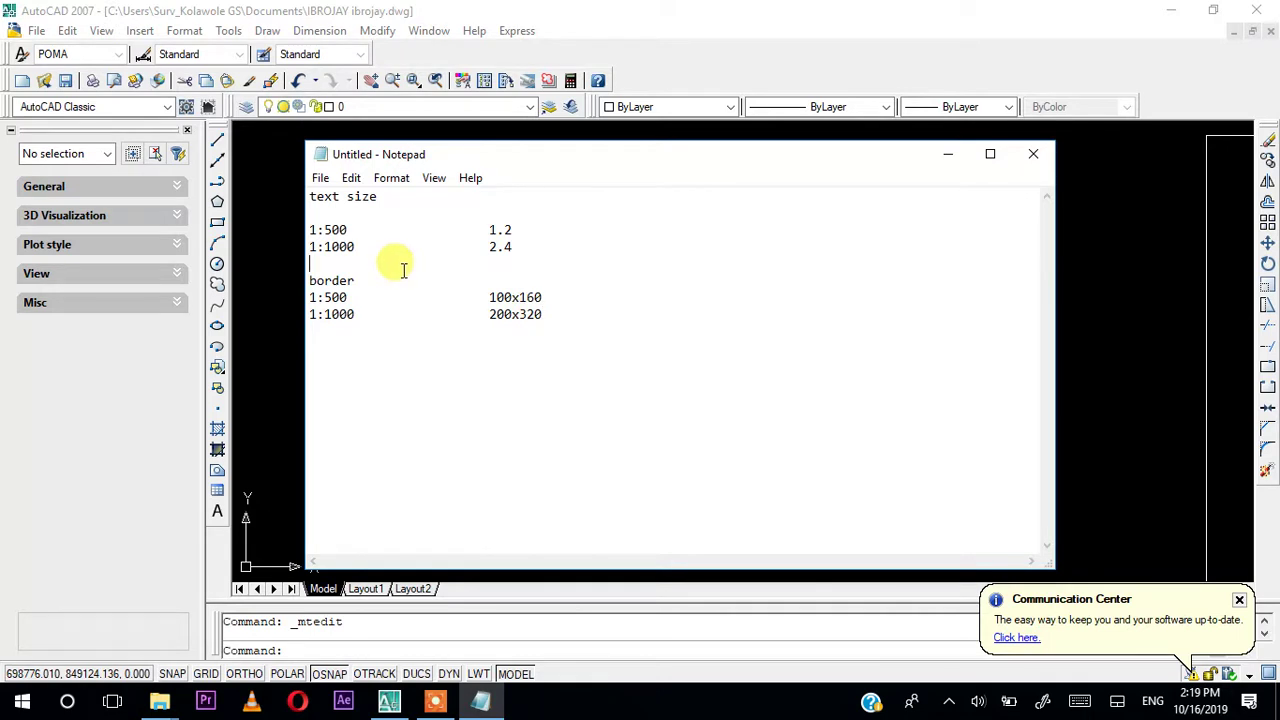
{"action": "key", "text": "Return"}
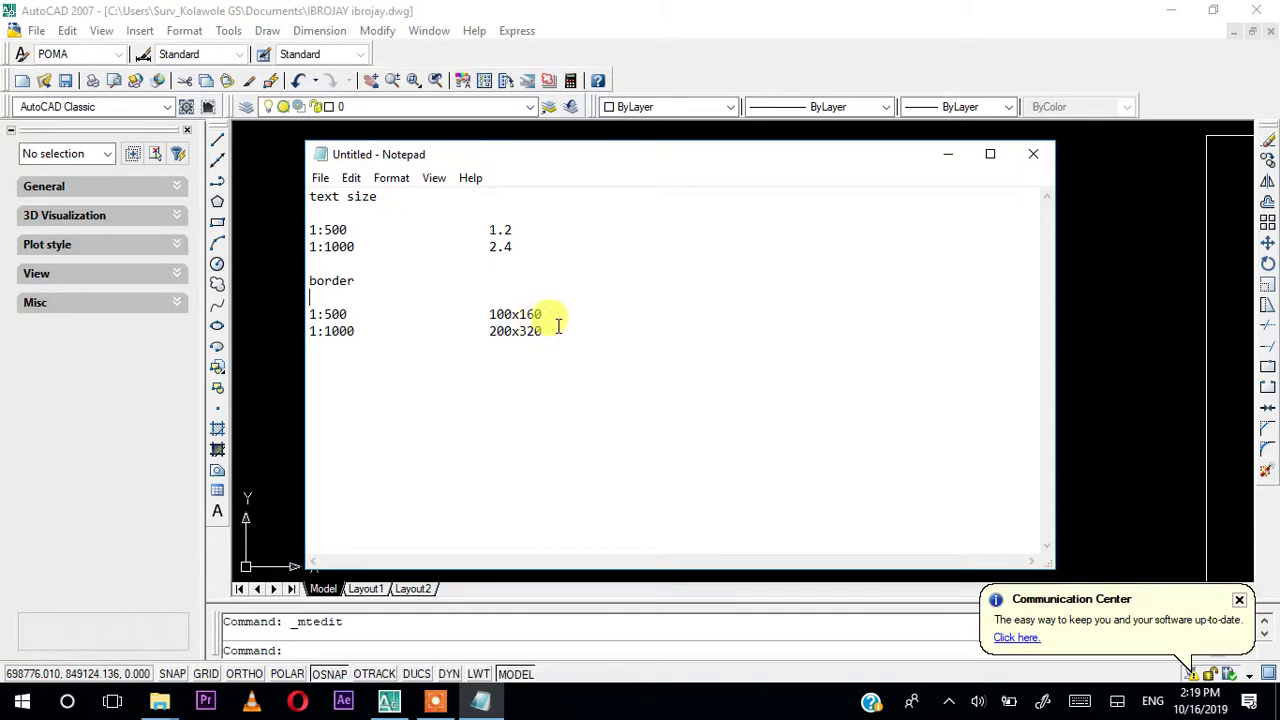
{"action": "left_click", "coordinate": [285, 335]}
With Ortho on and Osnap off, draw an L-shaped polyline across the frame's lower-left corner.
{"action": "scroll", "coordinate": [612, 463], "scroll_direction": "down", "scroll_amount": 2}
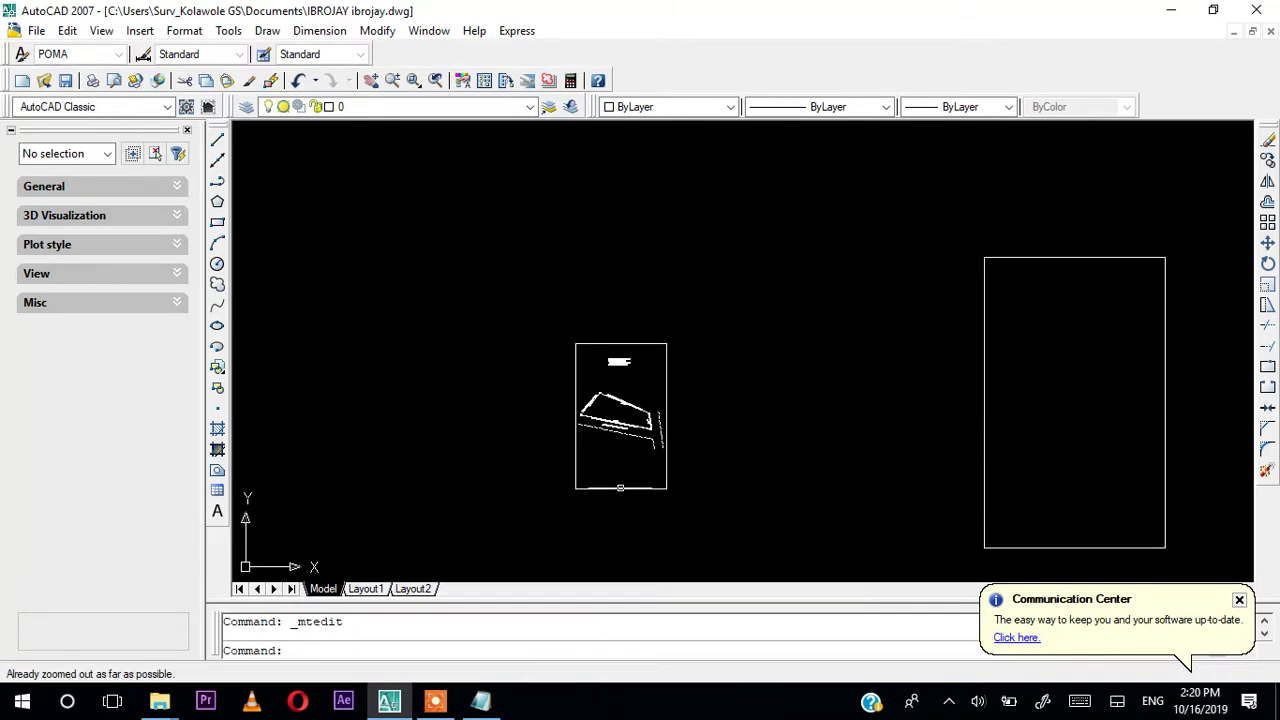
{"action": "scroll", "coordinate": [613, 485], "scroll_direction": "up", "scroll_amount": 10}
{"action": "scroll", "coordinate": [428, 450], "scroll_direction": "down", "scroll_amount": 4}
{"action": "middle_click_drag", "start_coordinate": [389, 443], "coordinate": [471, 417]}
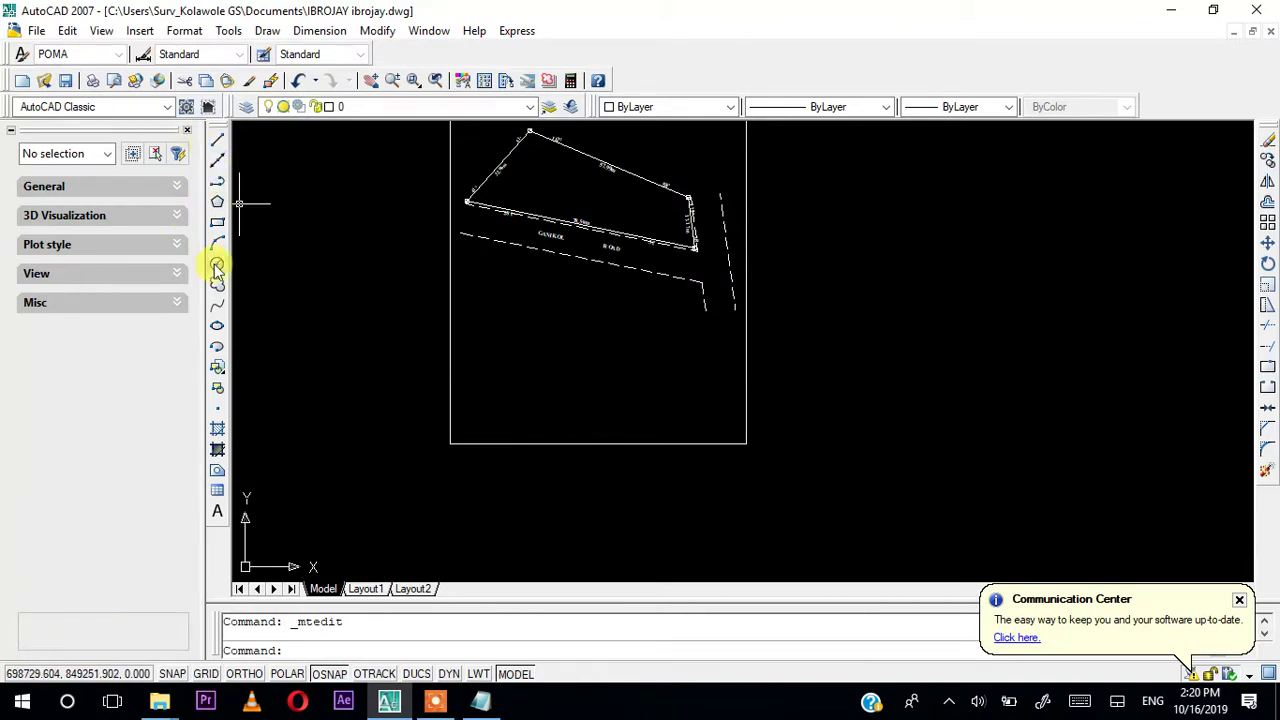
{"action": "left_click", "coordinate": [217, 181]}
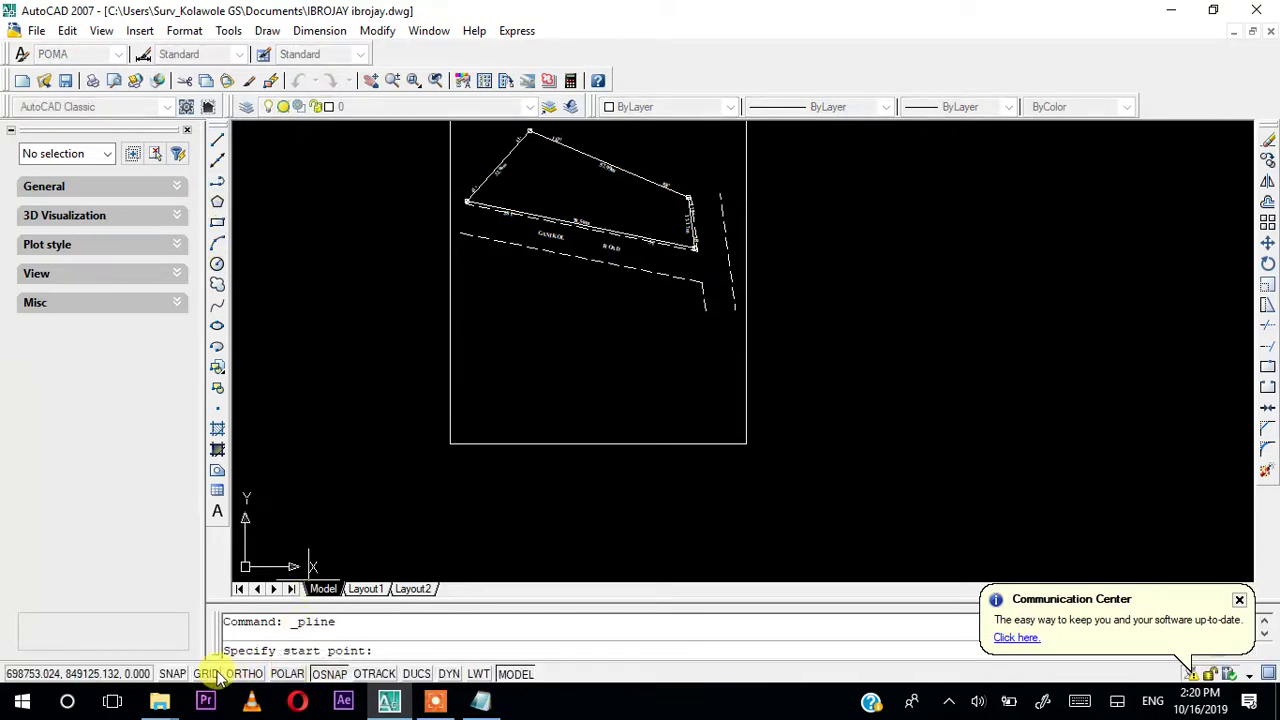
{"action": "left_click", "coordinate": [262, 674]}
{"action": "left_click", "coordinate": [329, 674]}
{"action": "left_click", "coordinate": [423, 388]}
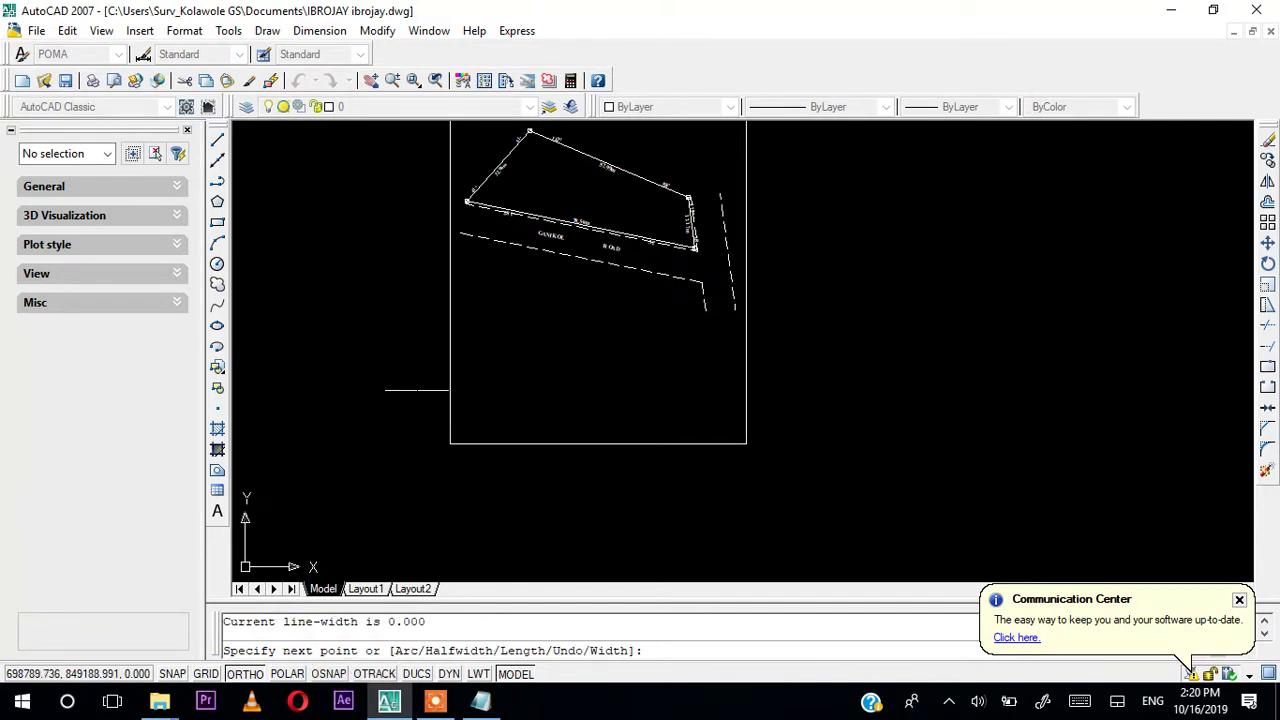
{"action": "left_click", "coordinate": [530, 390]}
{"action": "left_click", "coordinate": [530, 537]}
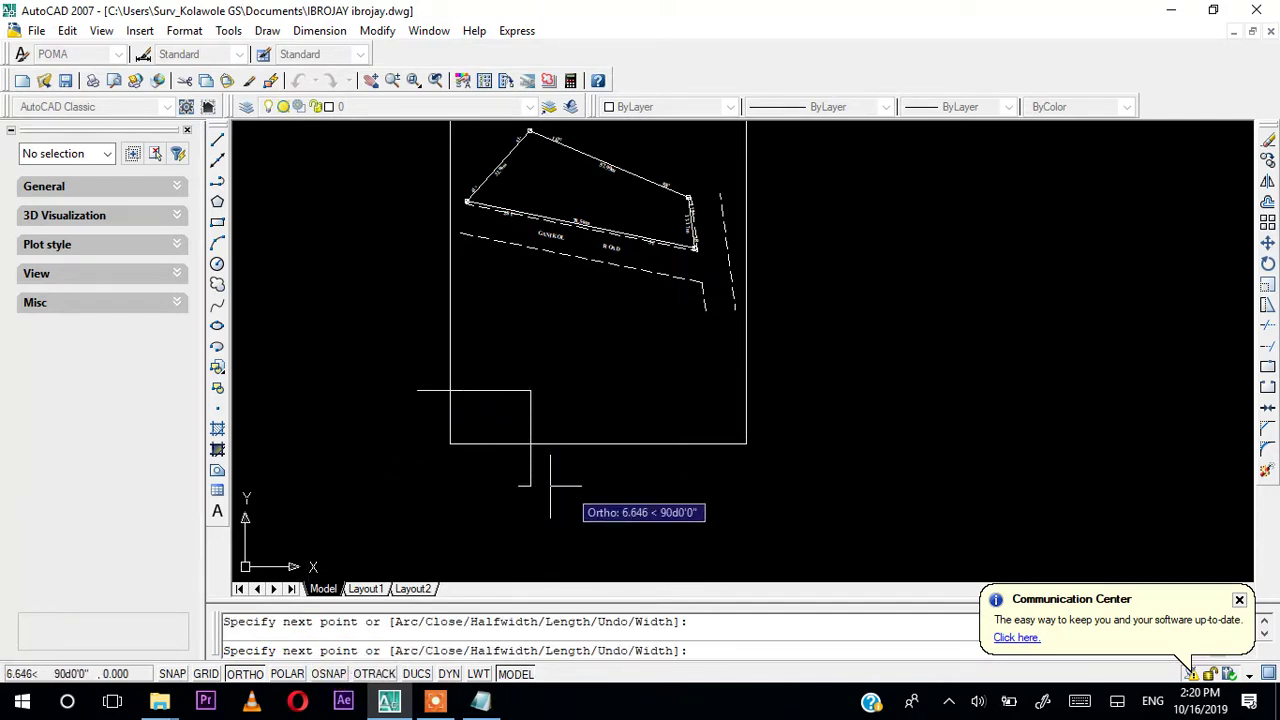
{"action": "key", "text": "Escape"}
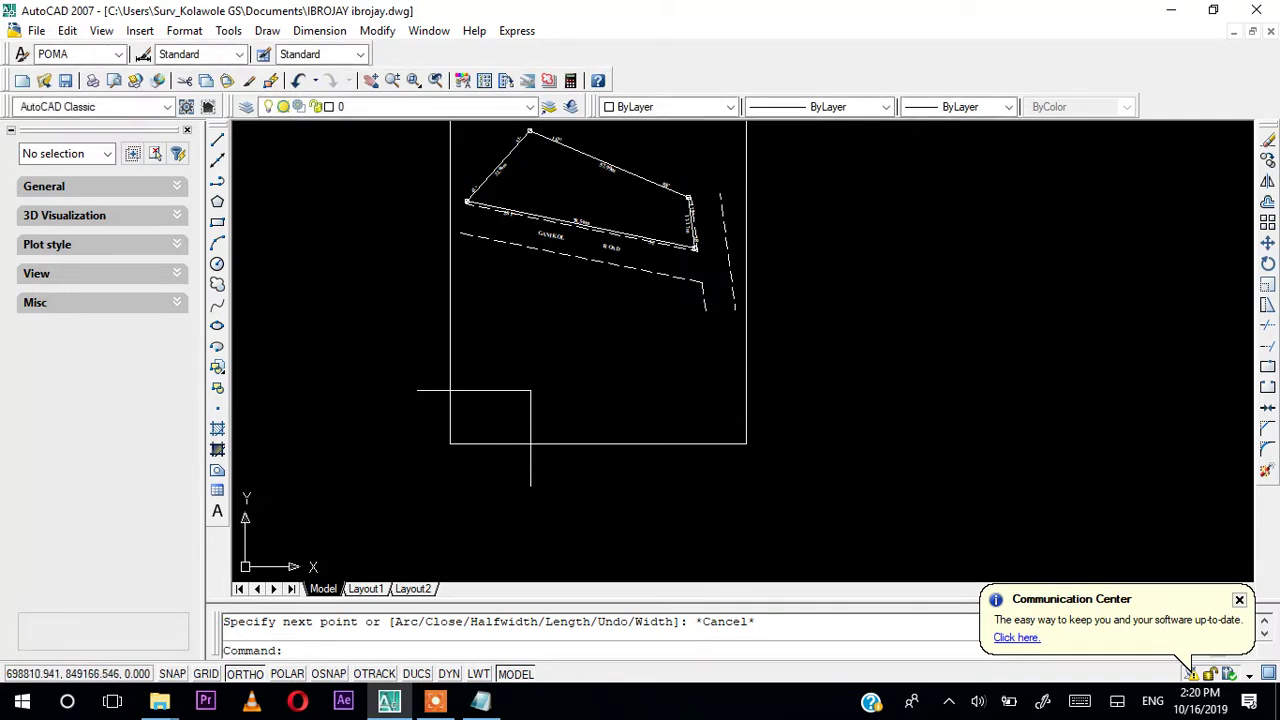
Trim the horizontal and vertical stubs lying outside the frame border.
{"action": "left_click", "coordinate": [1266, 325]}
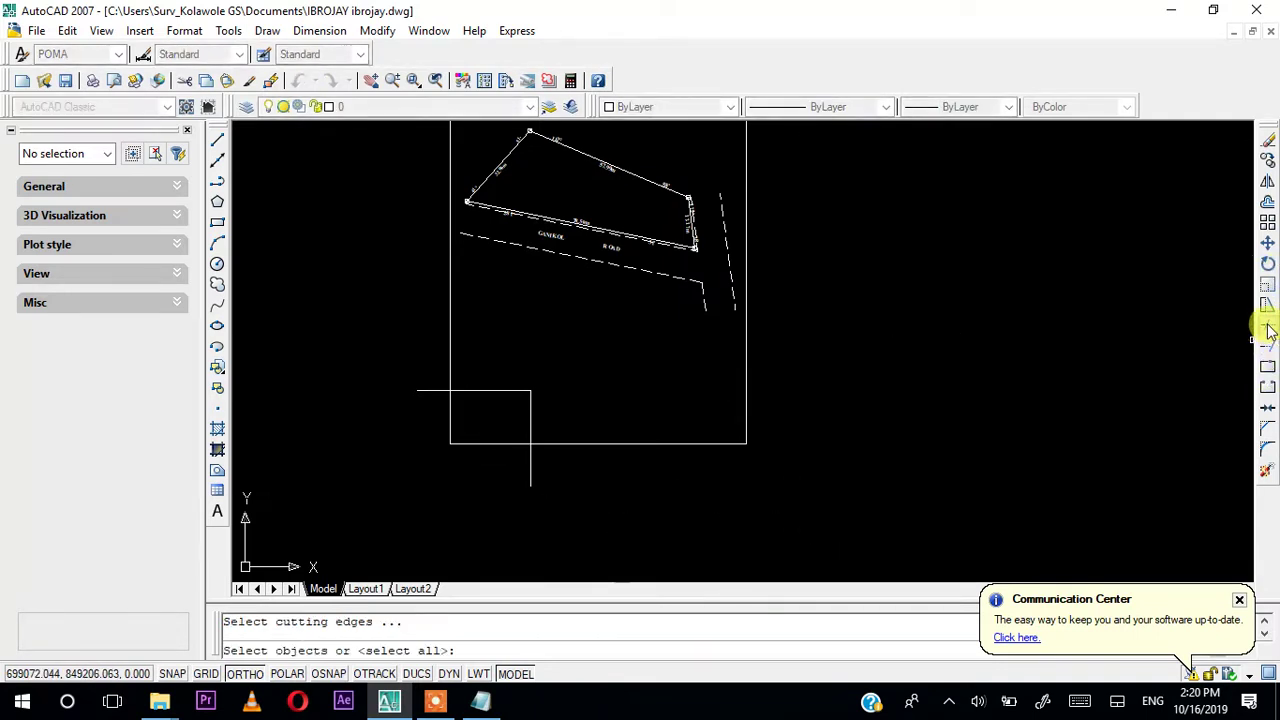
{"action": "key", "text": "Return"}
{"action": "left_click", "coordinate": [425, 390]}
{"action": "left_click", "coordinate": [531, 468]}
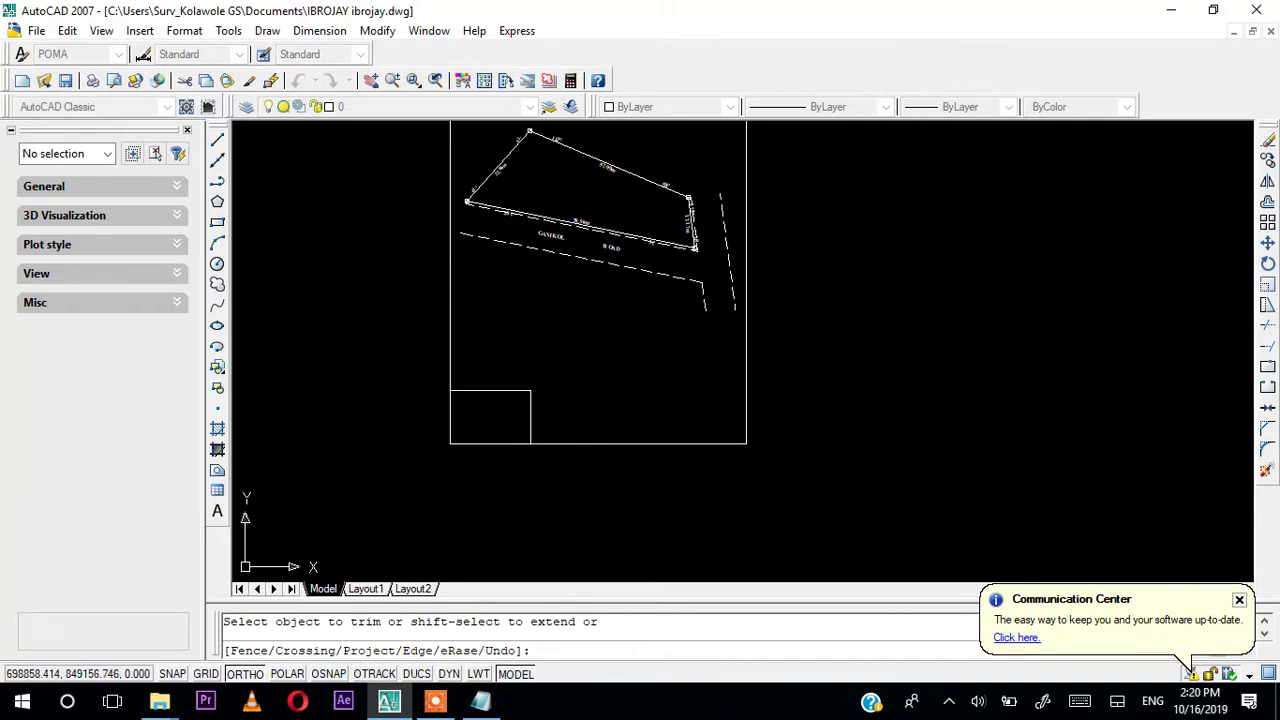
{"action": "key", "text": "Return"}
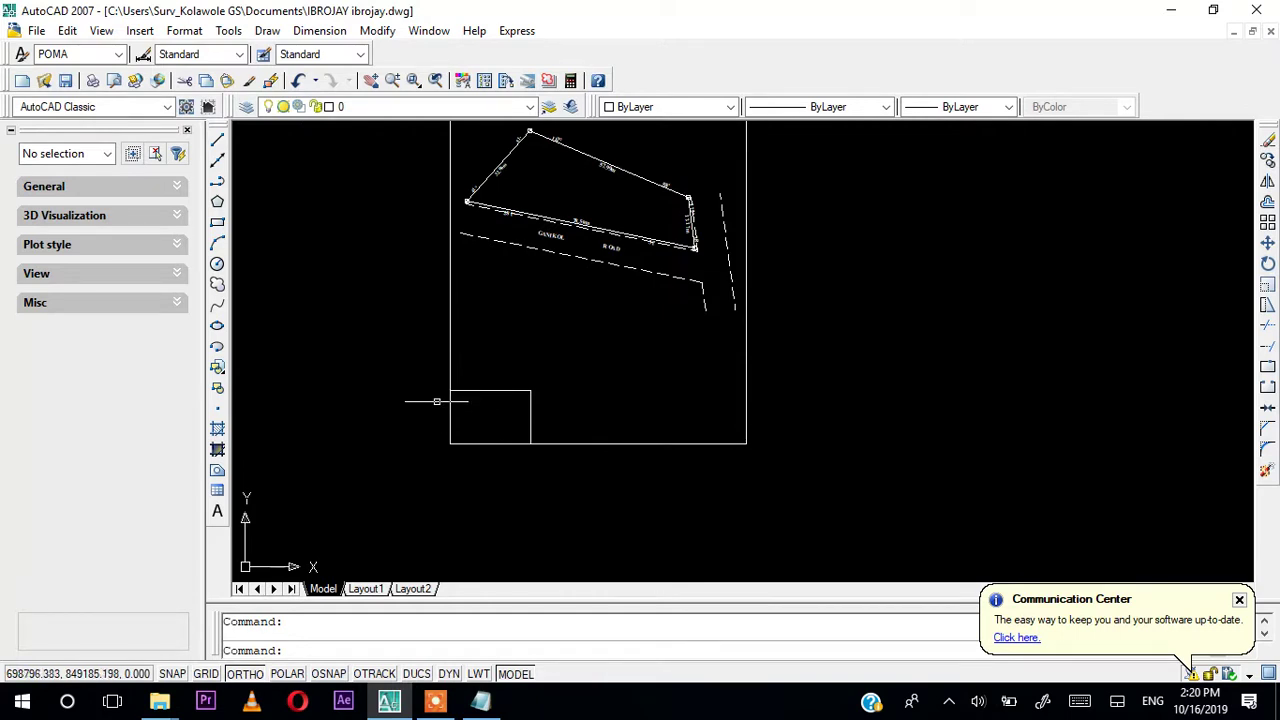
Place multiline text reading 'PLAN NO' with 'OS/1007/2019' on the line below.
{"action": "left_click", "coordinate": [217, 511]}
{"action": "left_click", "coordinate": [356, 401]}
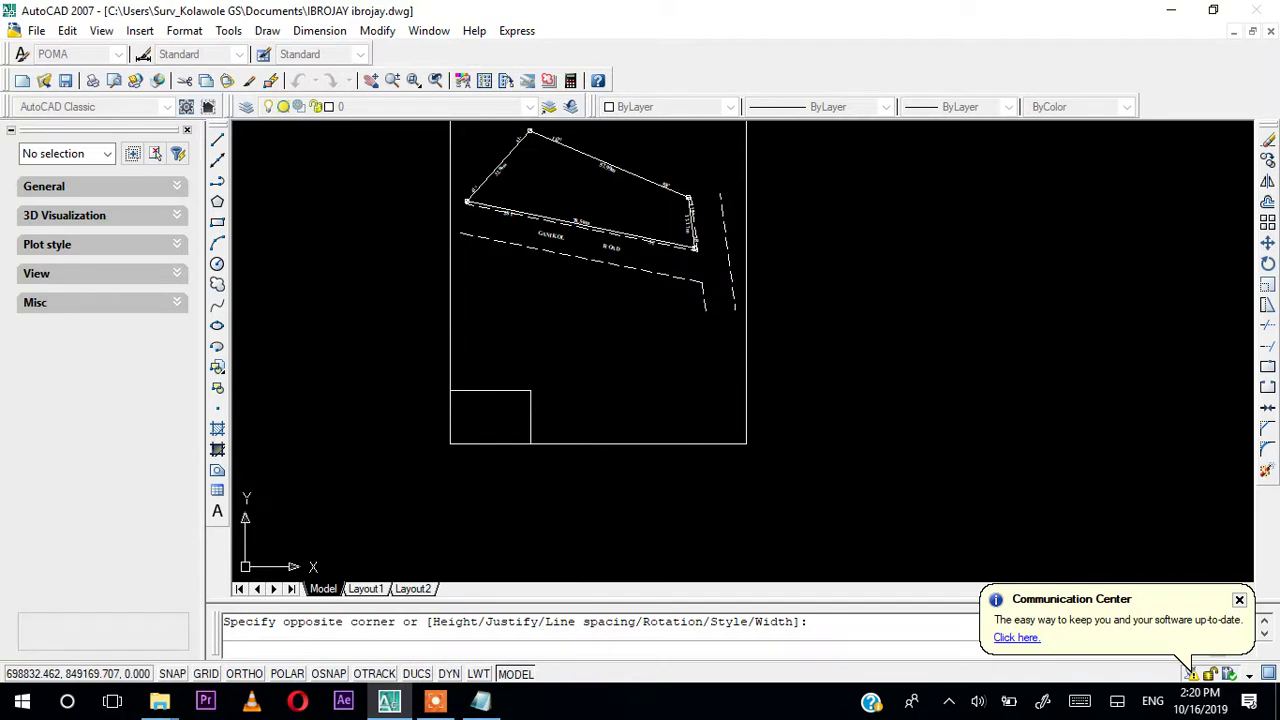
{"action": "left_click", "coordinate": [522, 457]}
{"action": "type", "text": "pla"}
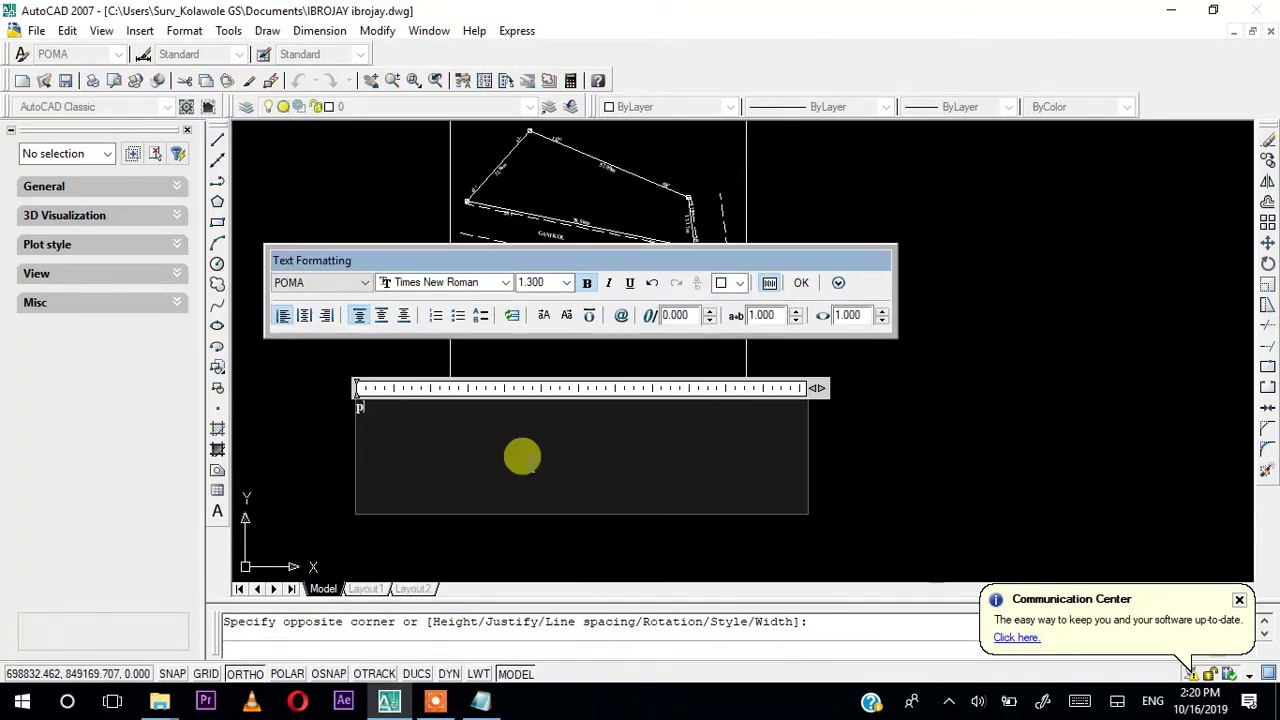
{"action": "key", "text": "BackSpace"}
{"action": "key", "text": "BackSpace"}
{"action": "key", "text": "BackSpace"}
{"action": "type", "text": "PLAN      NO"}
{"action": "key", "text": "Return"}
{"action": "key", "text": "Return"}
{"action": "type", "text": "OS/1007"}
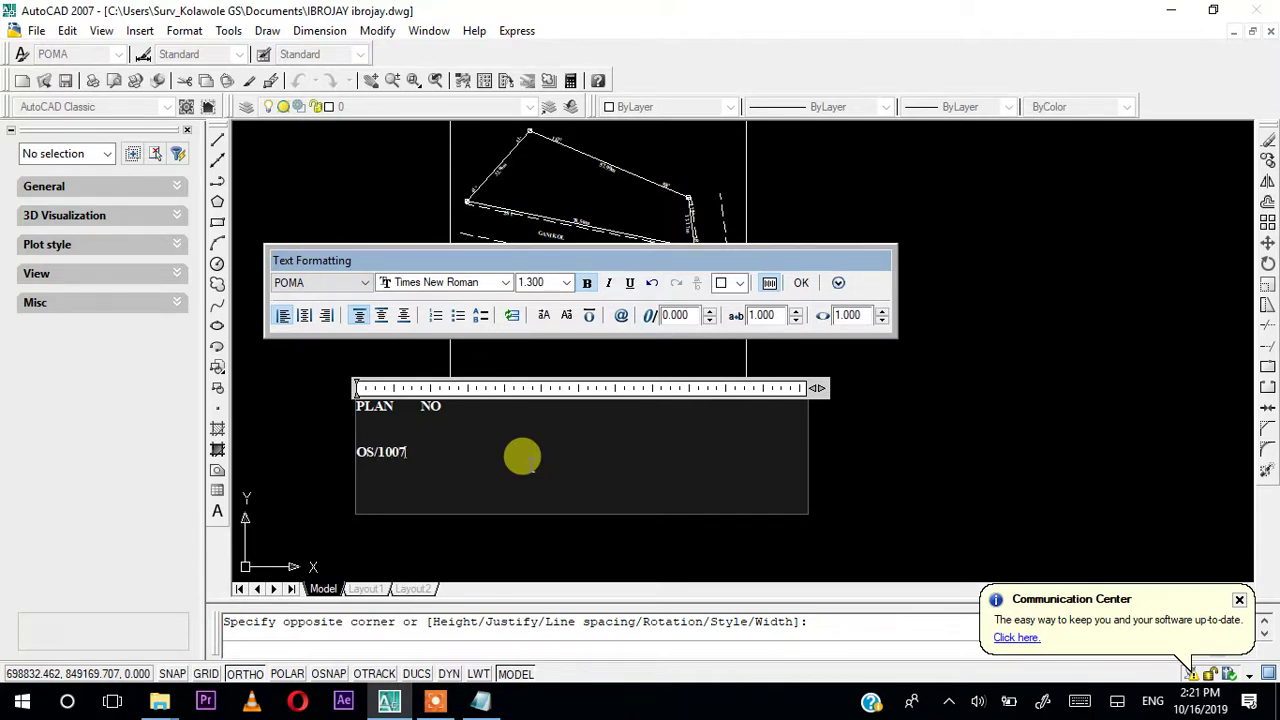
{"action": "type", "text": "/2019"}
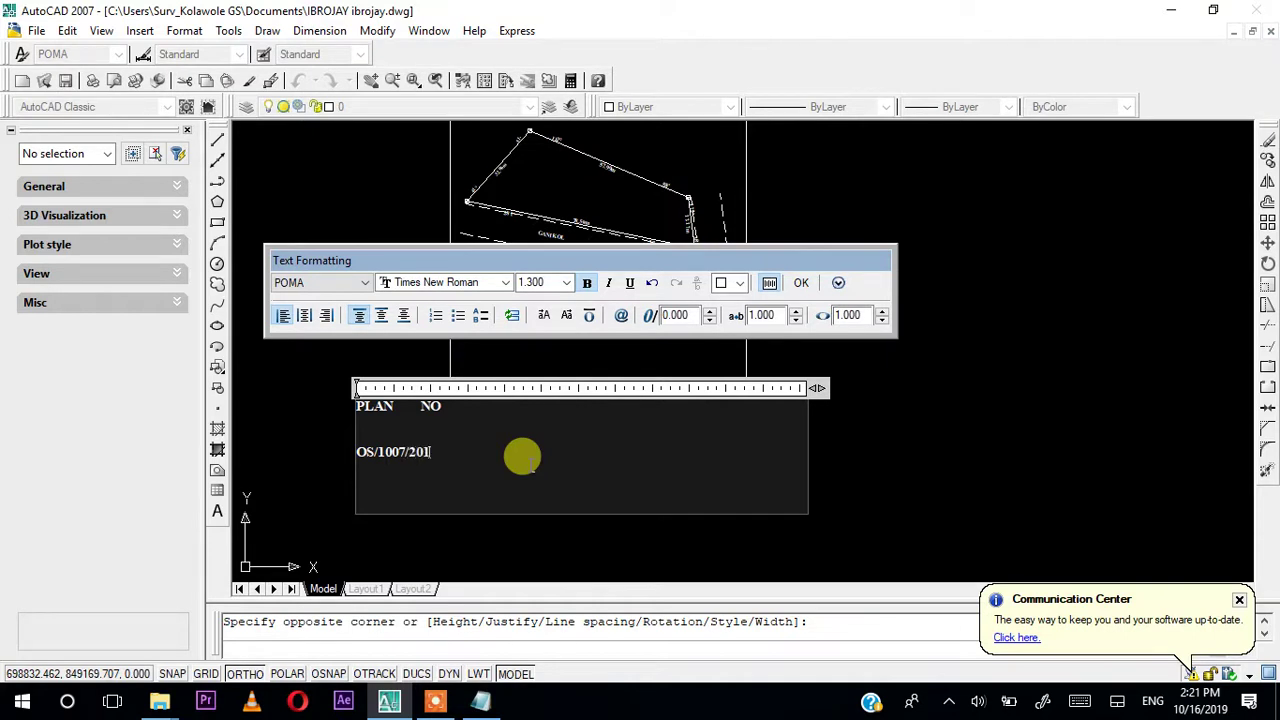
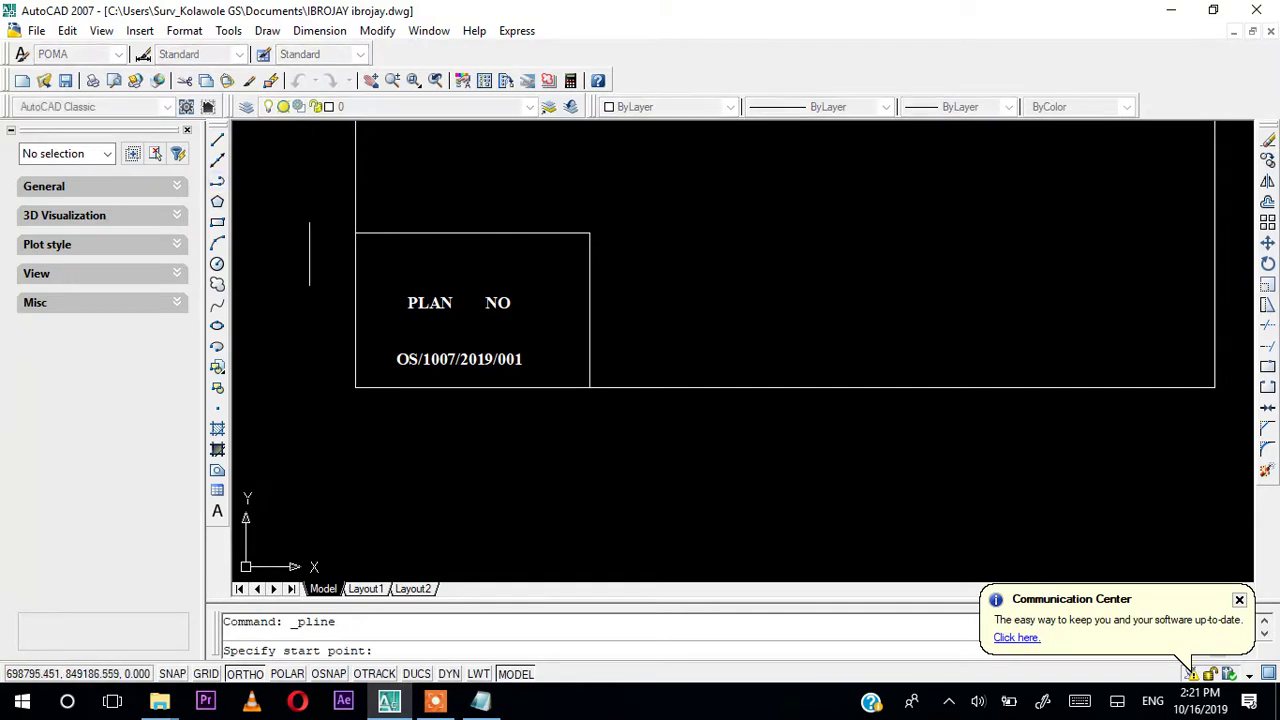
Start a polyline with its first point inside the PLAN NO box above OS/1007/2019/001.
{"action": "left_click", "coordinate": [330, 269]}
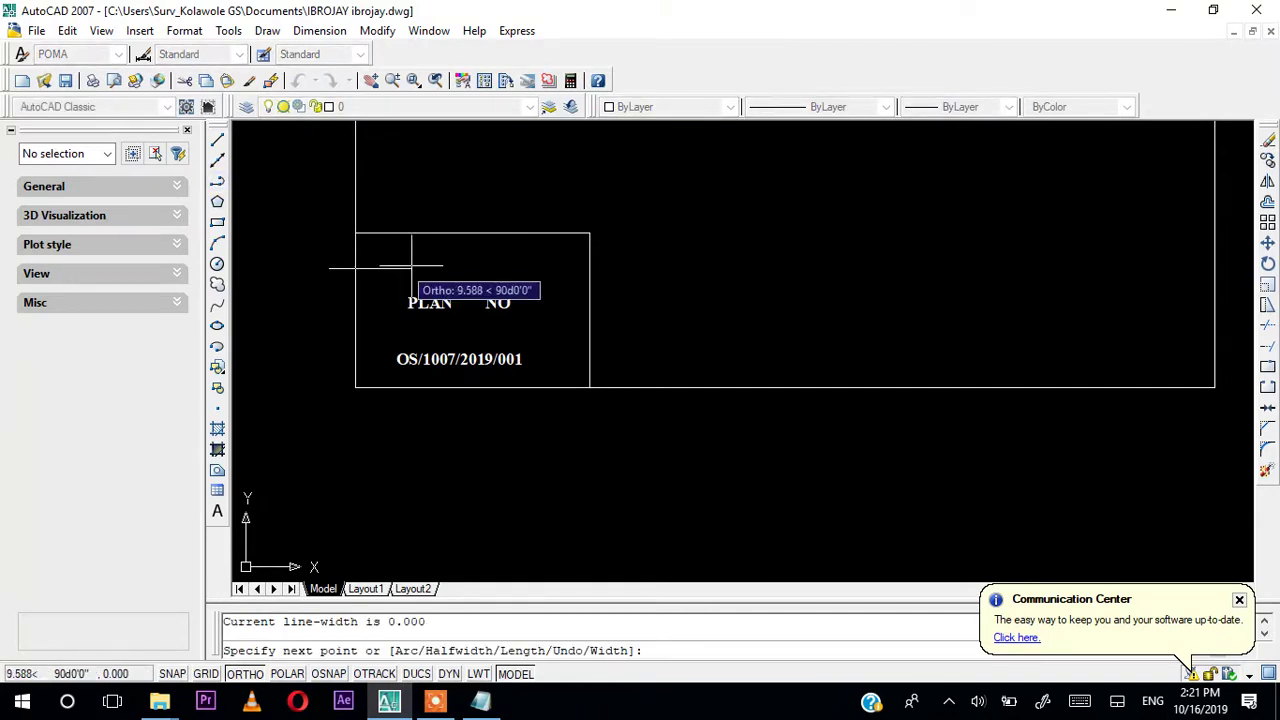
Draw the new top and right edges of the PLAN NO box, extending the right edge below it.
{"action": "left_click", "coordinate": [543, 269]}
{"action": "left_click", "coordinate": [543, 420]}
{"action": "key", "text": "Escape"}
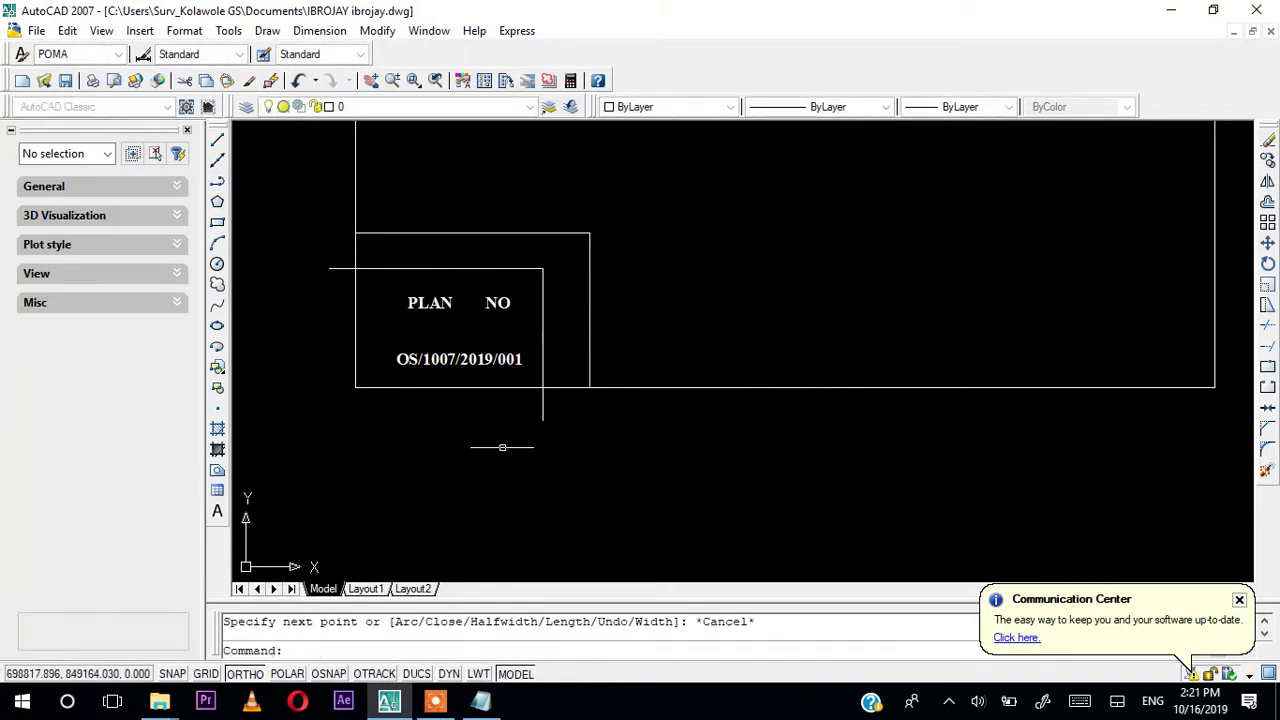
Trim the new line's short left stub and the tail hanging below the box.
{"action": "left_click", "coordinate": [1267, 326]}
{"action": "key", "text": "Return"}
{"action": "left_click", "coordinate": [338, 269]}
{"action": "left_click", "coordinate": [543, 402]}
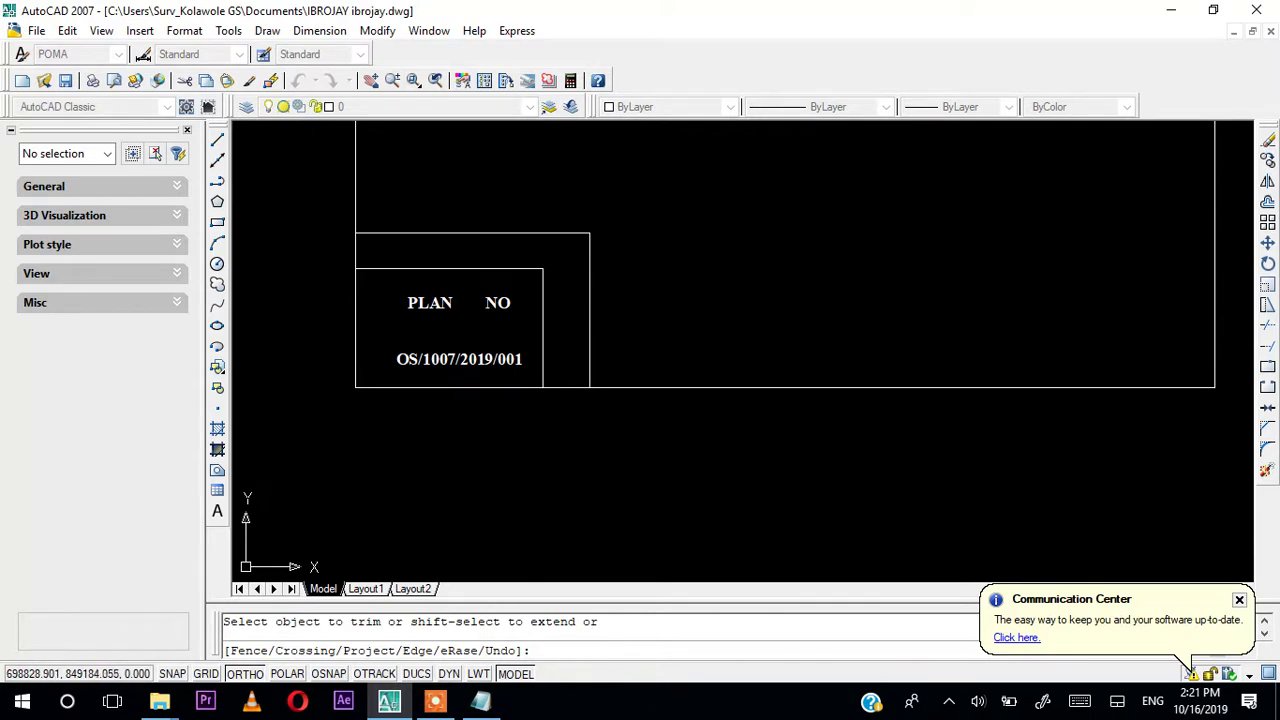
{"action": "key", "text": "Escape"}
Erase the old top and right box edges and bring the property title text into view.
{"action": "left_click", "coordinate": [591, 263]}
{"action": "left_click", "coordinate": [577, 223]}
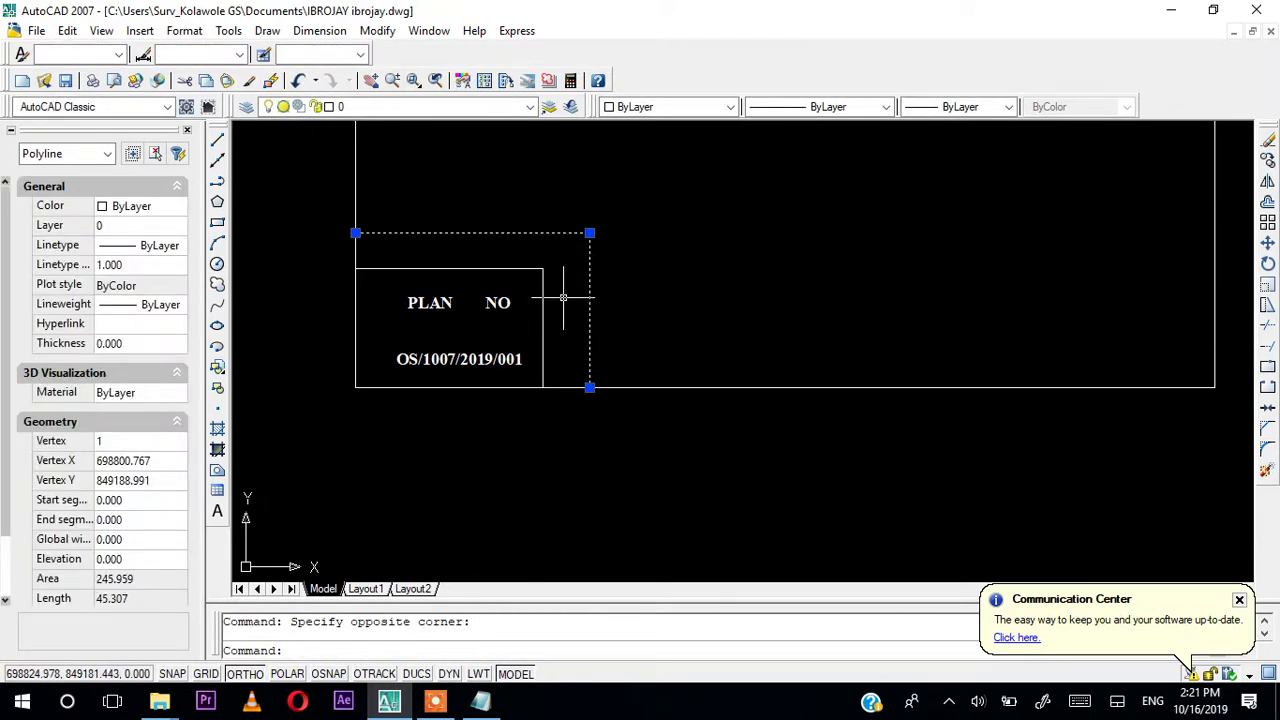
{"action": "key", "text": "Delete"}
{"action": "scroll", "coordinate": [563, 297], "scroll_direction": "down", "scroll_amount": 5}
{"action": "scroll", "coordinate": [658, 325], "scroll_direction": "down", "scroll_amount": 2}
{"action": "mouse_move", "coordinate": [657, 297]}
{"action": "middle_mouse_down"}
{"action": "mouse_move", "coordinate": [629, 309]}
{"action": "mouse_move", "coordinate": [609, 229]}
{"action": "middle_mouse_up"}
{"action": "scroll", "coordinate": [618, 225], "scroll_direction": "up", "scroll_amount": 5}
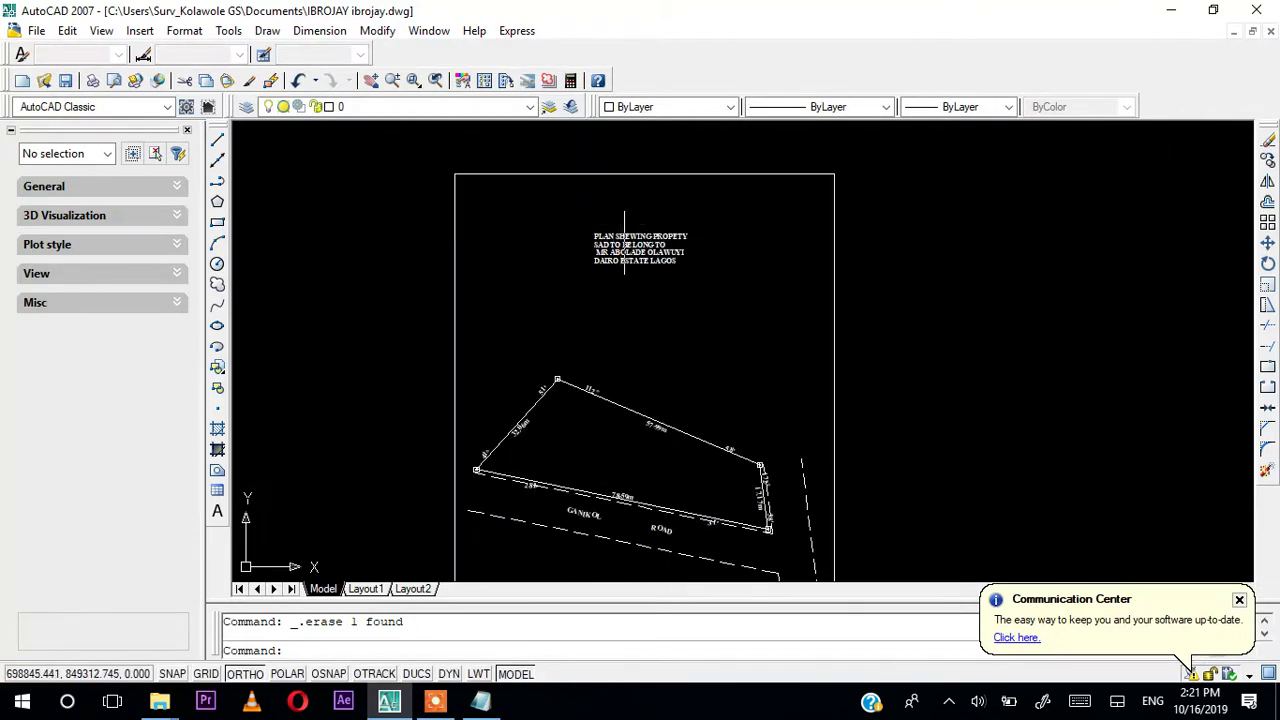
{"action": "scroll", "coordinate": [624, 240], "scroll_direction": "up", "scroll_amount": 3}
Open the property title text in the text editor, then close it unchanged.
{"action": "left_click", "coordinate": [624, 240]}
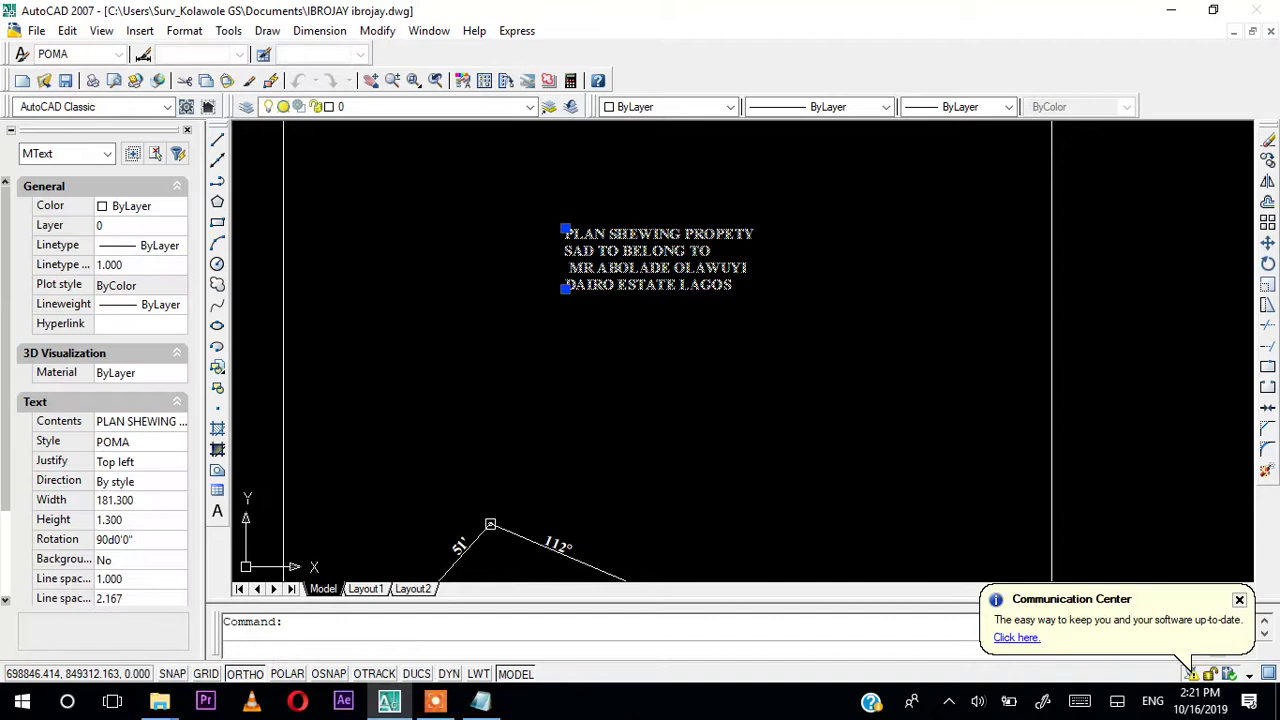
{"action": "double_click", "coordinate": [624, 240]}
{"action": "key", "text": "Escape"}
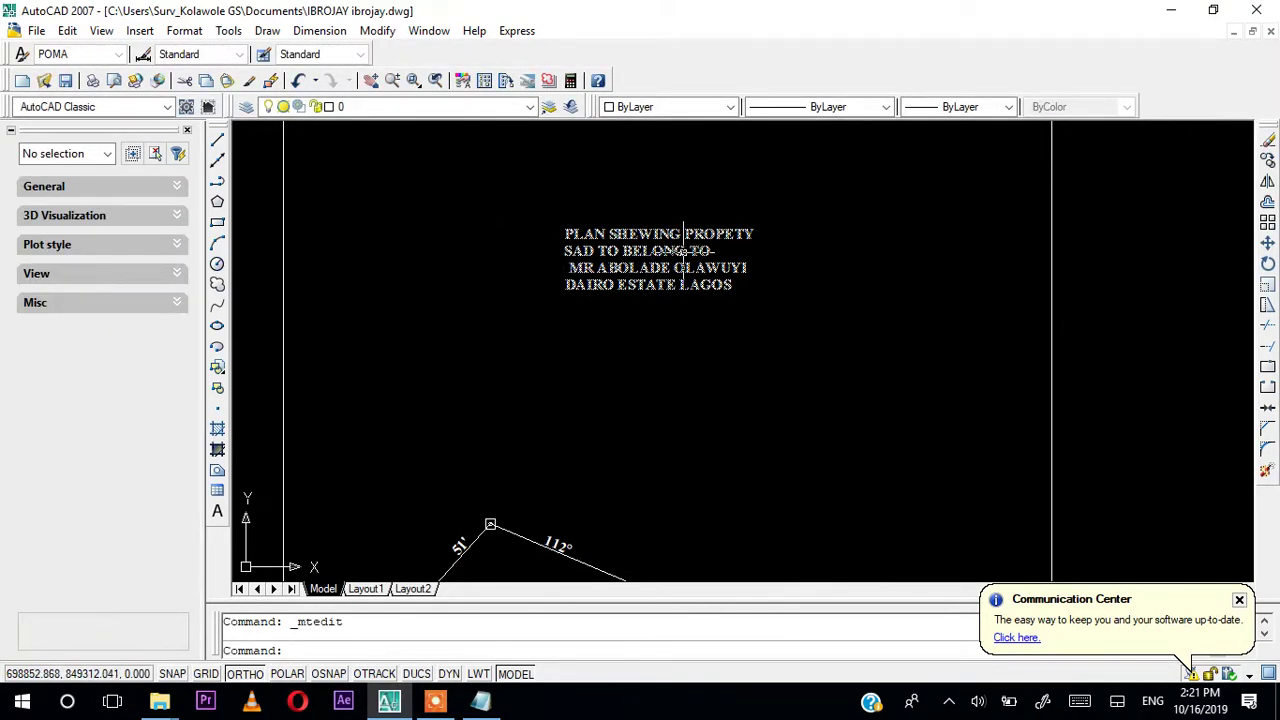
Zoom out, check the open drawings, and open the fourth recent drawing named after its owners.
{"action": "scroll", "coordinate": [688, 250], "scroll_direction": "down", "scroll_amount": 4}
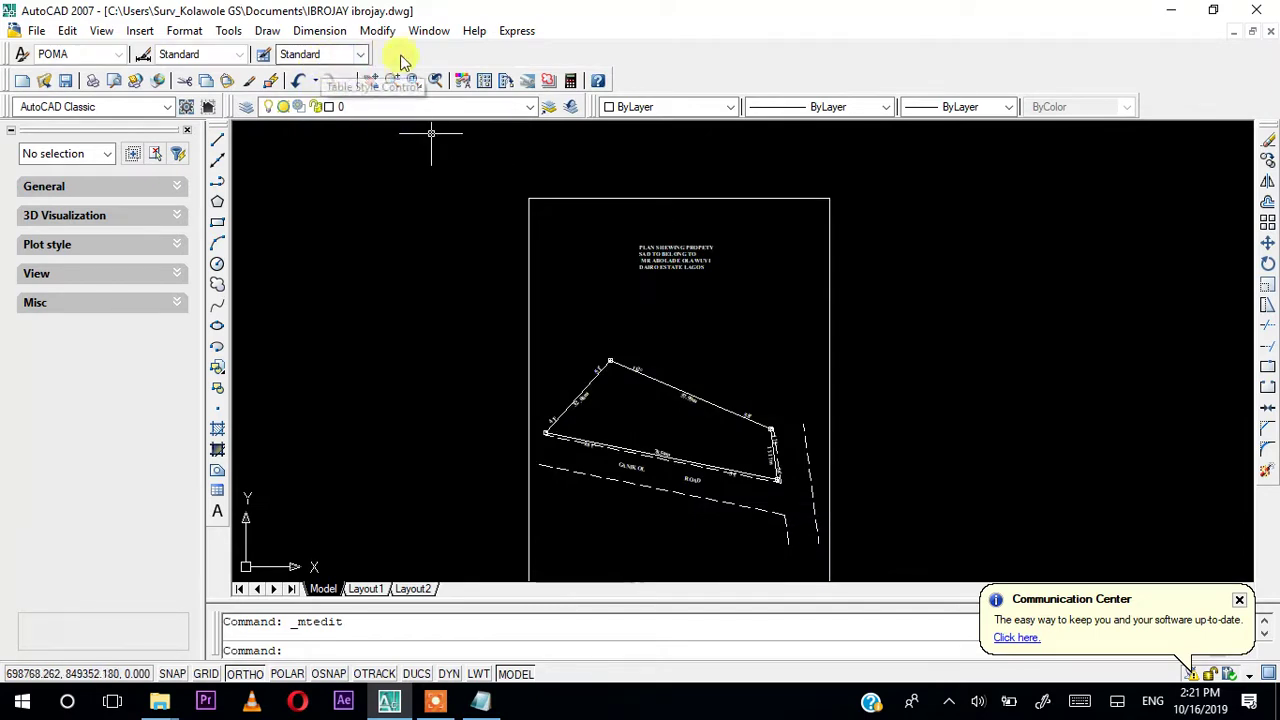
{"action": "left_click", "coordinate": [426, 35]}
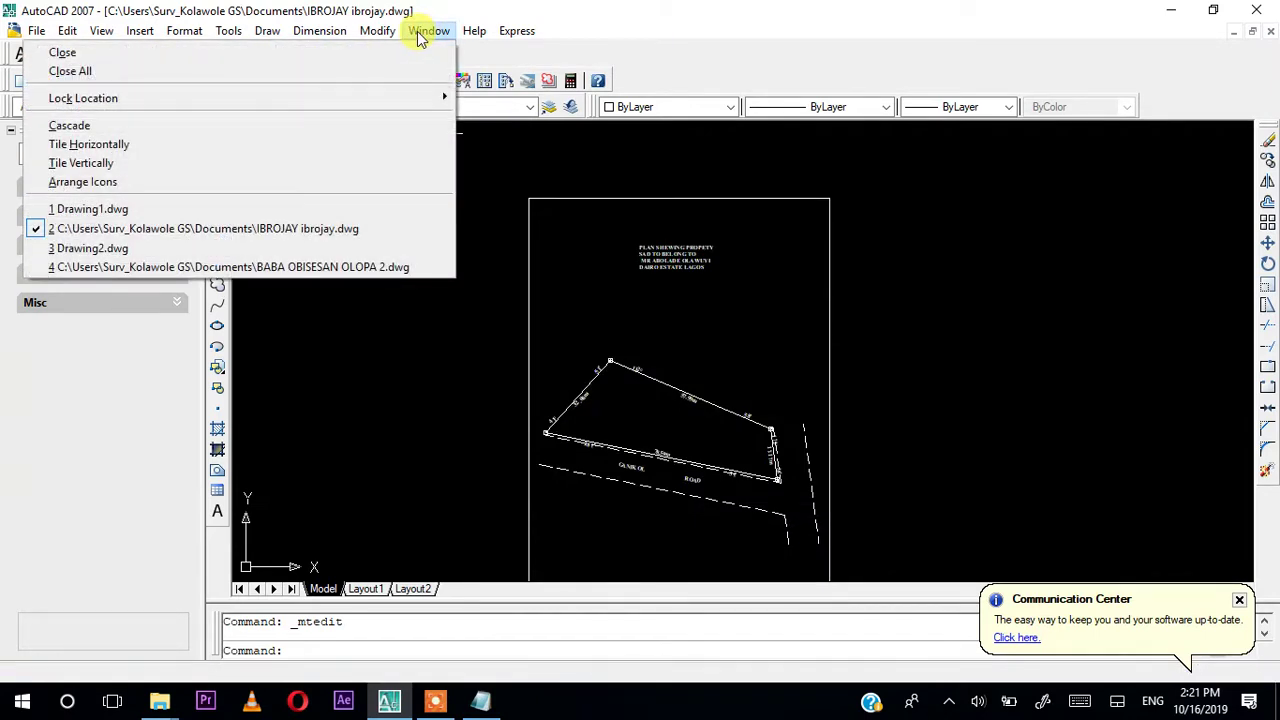
{"action": "left_click", "coordinate": [420, 57]}
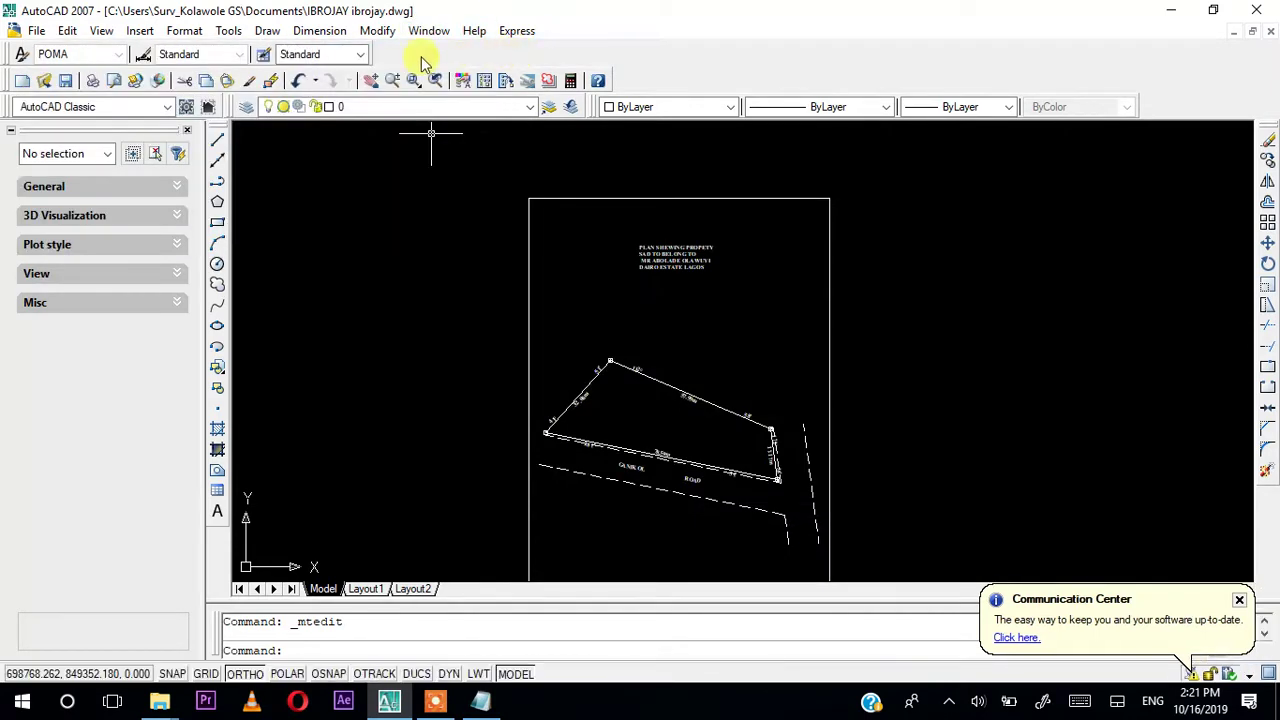
{"action": "left_click", "coordinate": [37, 31]}
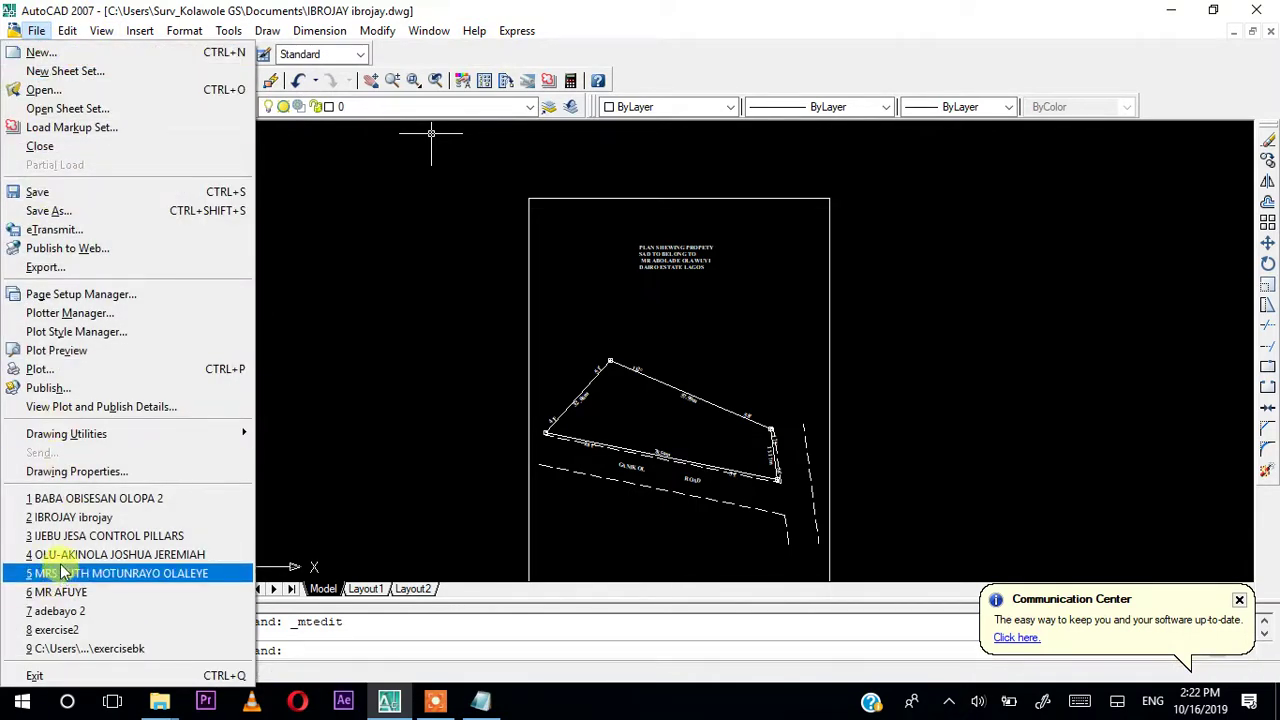
{"action": "left_click", "coordinate": [127, 562]}
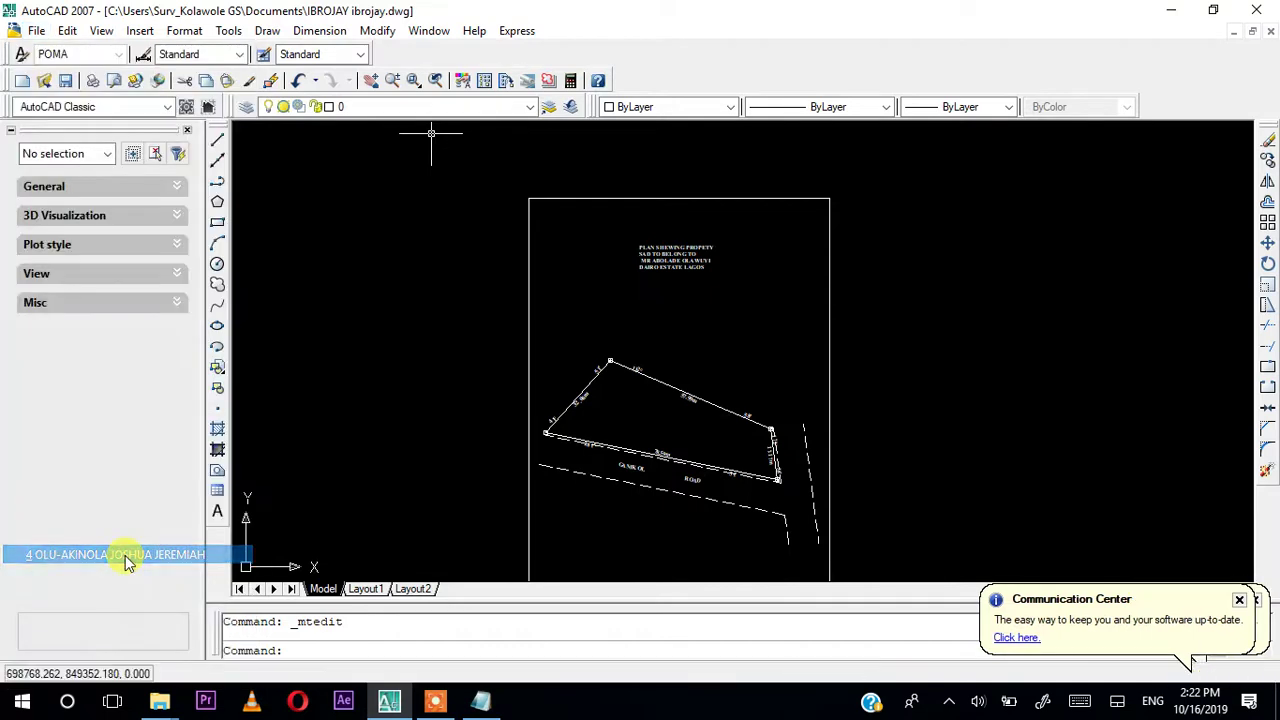
Frame the second plan's full title block and border in the view.
{"action": "middle_click_drag", "start_coordinate": [751, 265], "coordinate": [623, 360]}
{"action": "scroll", "coordinate": [630, 375], "scroll_direction": "down", "scroll_amount": 5}
{"action": "middle_click_drag", "start_coordinate": [626, 420], "coordinate": [618, 372]}
{"action": "scroll", "coordinate": [617, 330], "scroll_direction": "up", "scroll_amount": 5}
{"action": "middle_click_drag", "start_coordinate": [615, 273], "coordinate": [622, 322]}
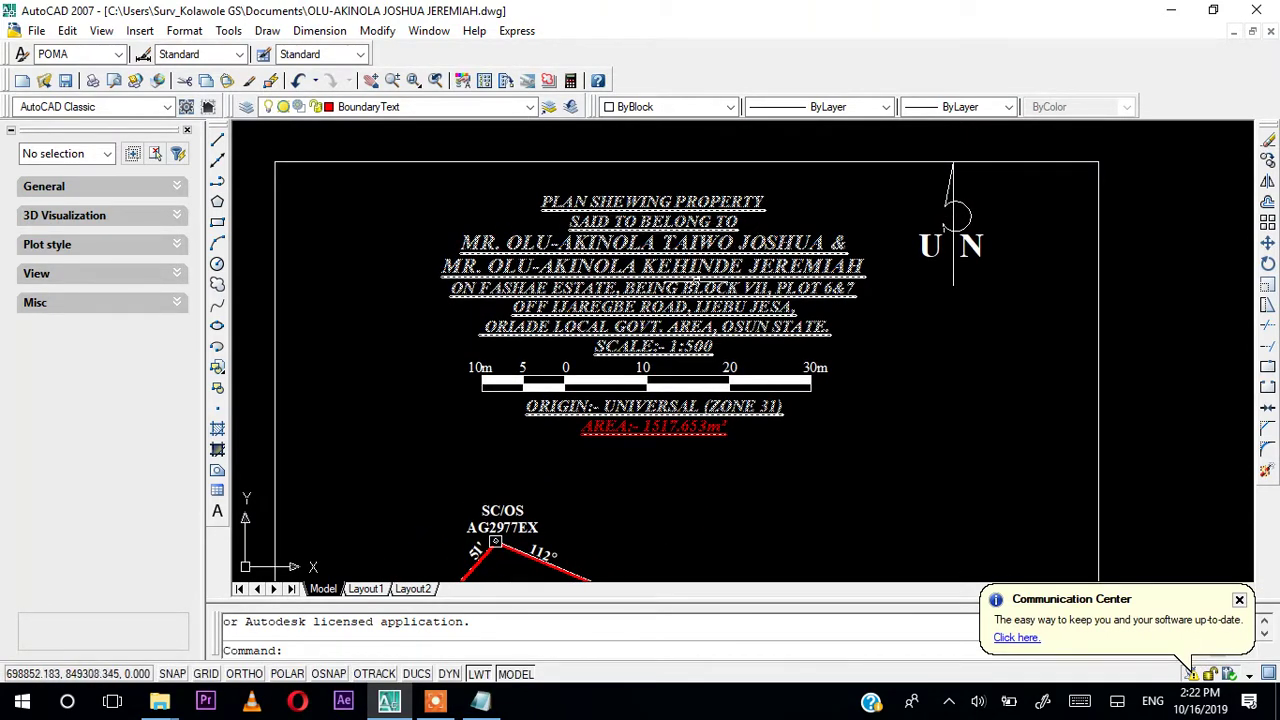
{"action": "scroll", "coordinate": [780, 307], "scroll_direction": "down", "scroll_amount": 8}
{"action": "scroll", "coordinate": [731, 339], "scroll_direction": "up", "scroll_amount": 9}
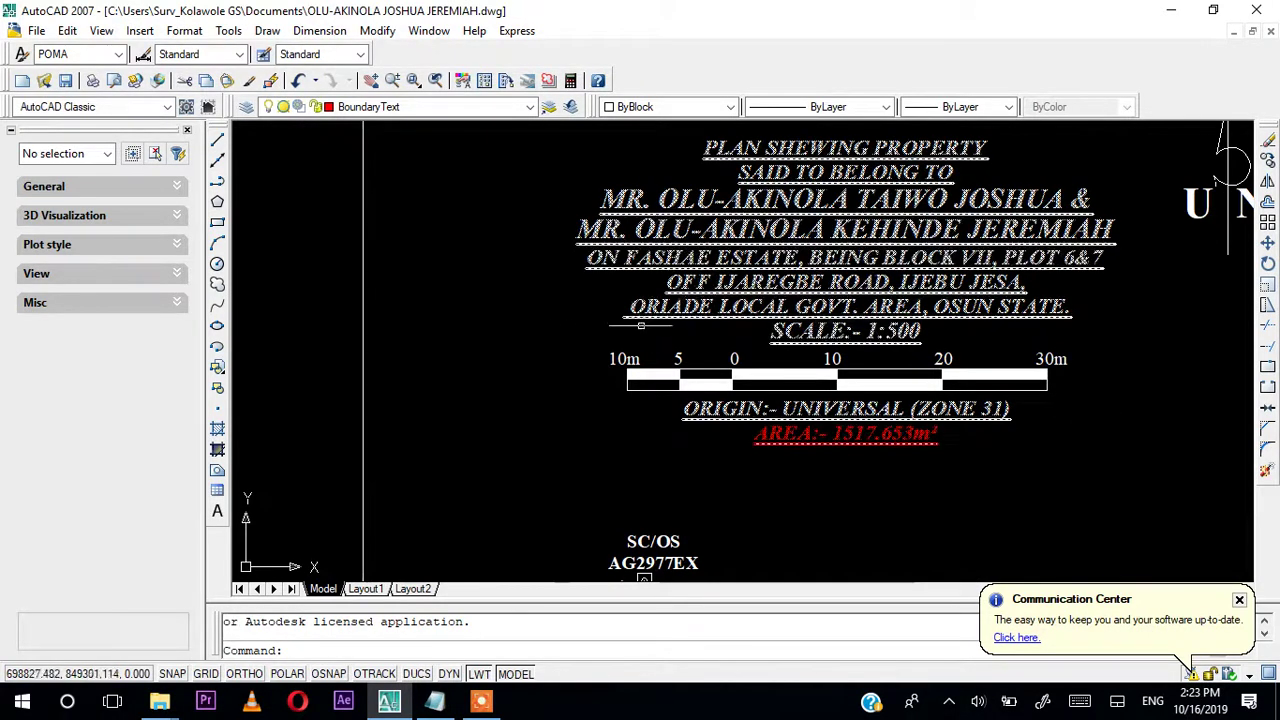
Window-select the 1:500 scale bar, then clear the selection.
{"action": "left_click", "coordinate": [560, 325]}
{"action": "left_click", "coordinate": [1122, 418]}
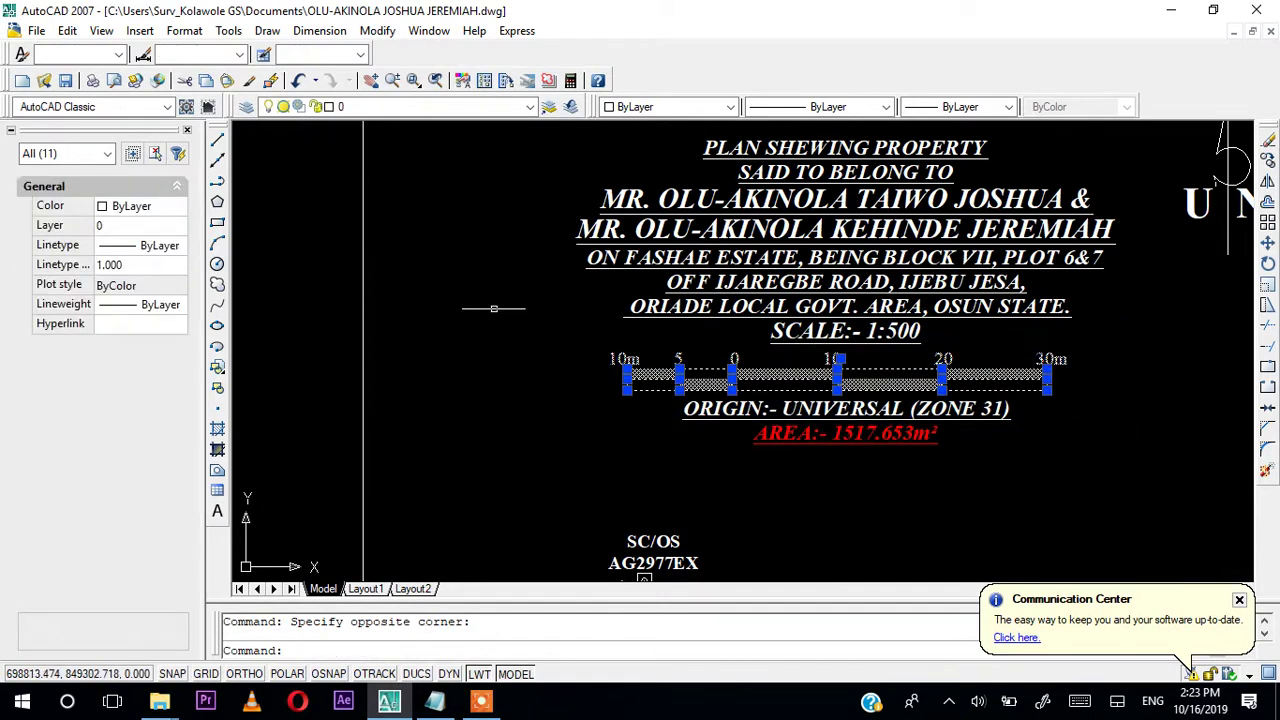
{"action": "scroll", "coordinate": [653, 370], "scroll_direction": "up", "scroll_amount": 5}
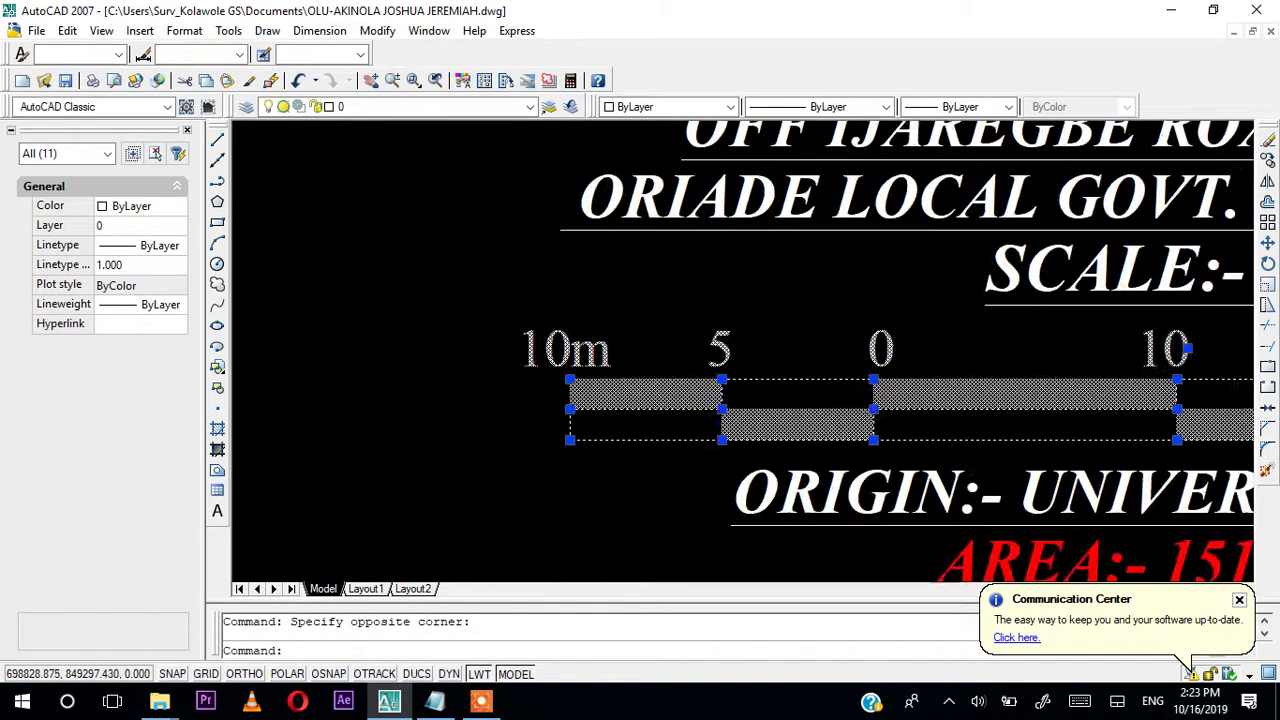
{"action": "scroll", "coordinate": [708, 375], "scroll_direction": "down", "scroll_amount": 3}
{"action": "scroll", "coordinate": [760, 375], "scroll_direction": "down", "scroll_amount": 2}
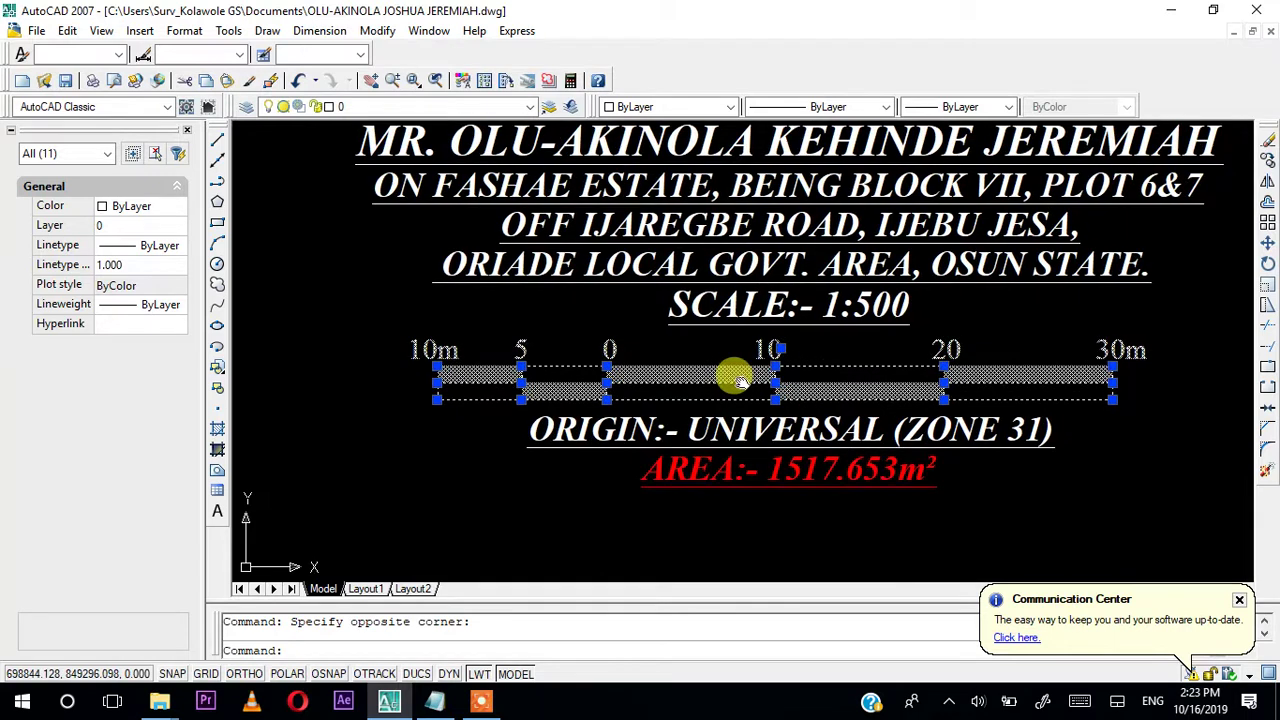
{"action": "scroll", "coordinate": [766, 371], "scroll_direction": "down", "scroll_amount": 3}
{"action": "key", "text": "Escape"}
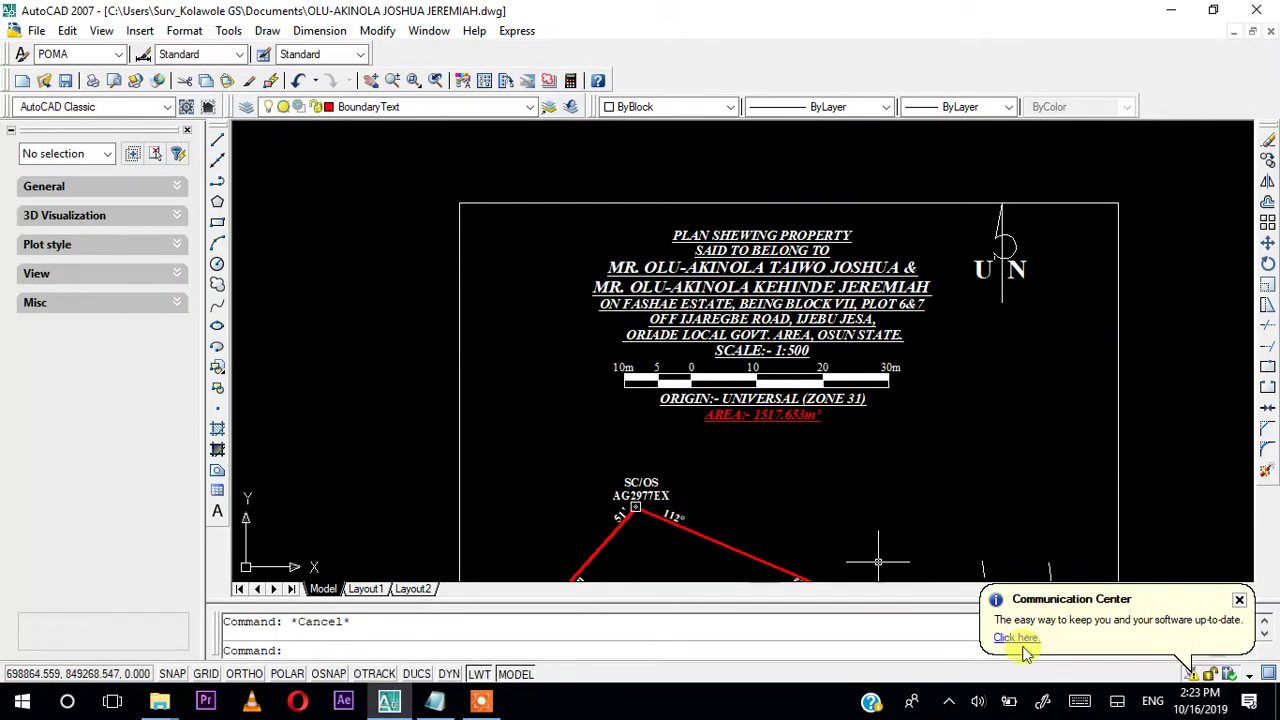
{"action": "left_click", "coordinate": [481, 703]}
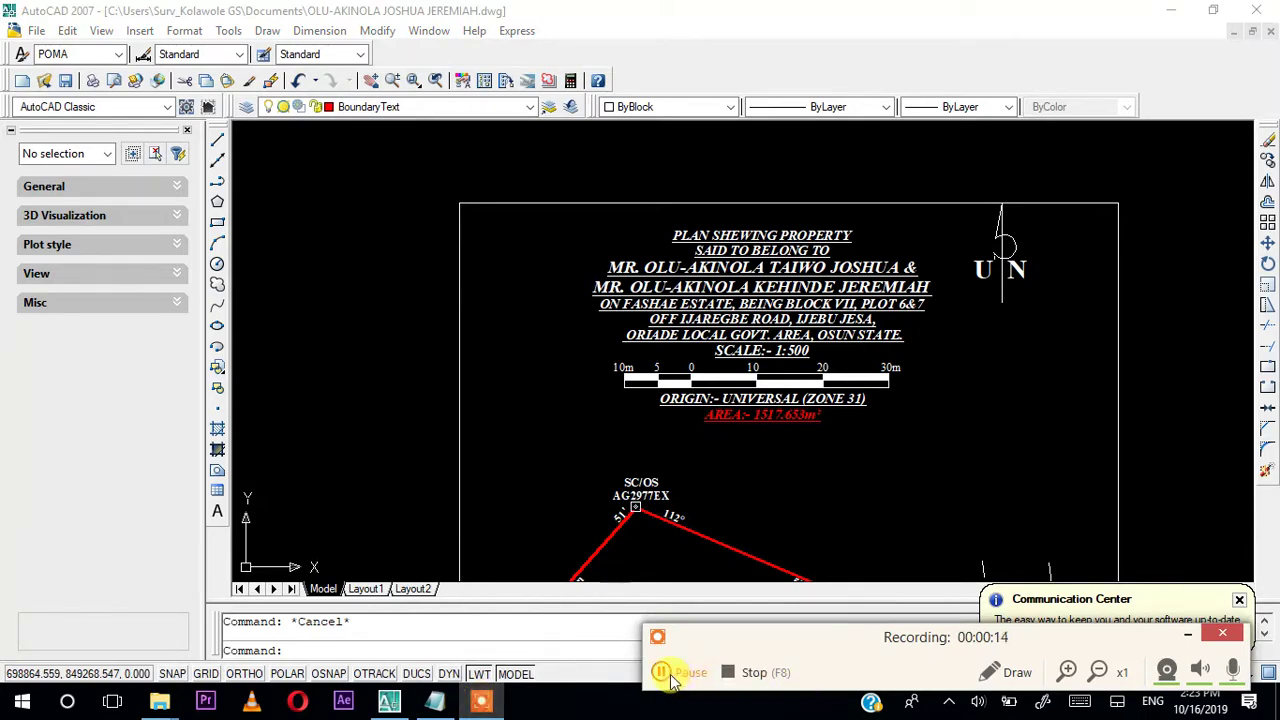